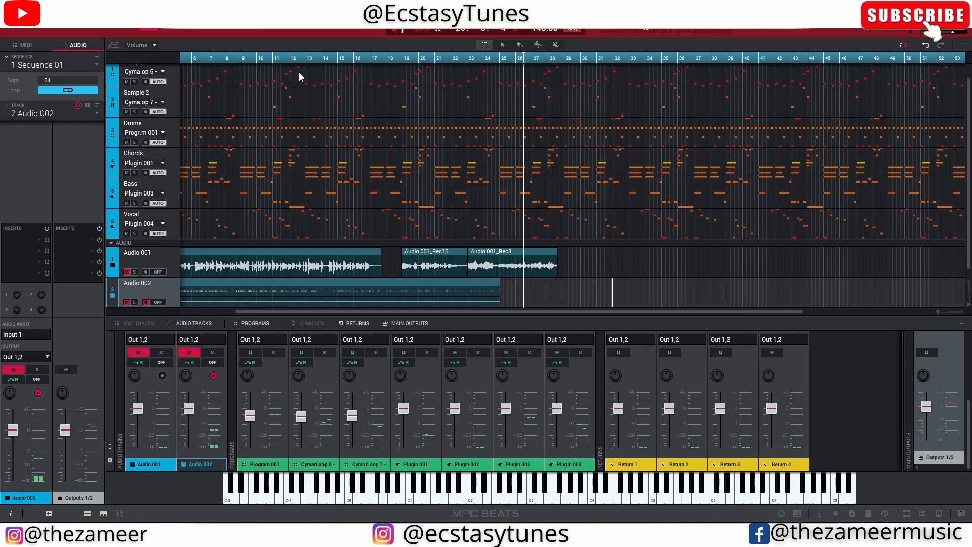
{"action": "scroll", "coordinate": [249, 261], "scroll_direction": "down", "scroll_amount": 1}
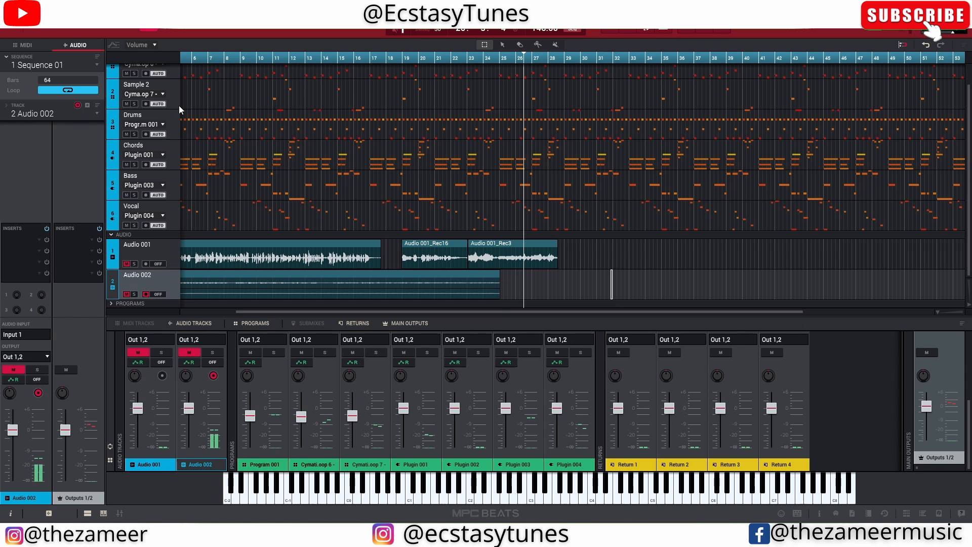
{"action": "scroll", "coordinate": [219, 151], "scroll_direction": "up", "scroll_amount": 1}
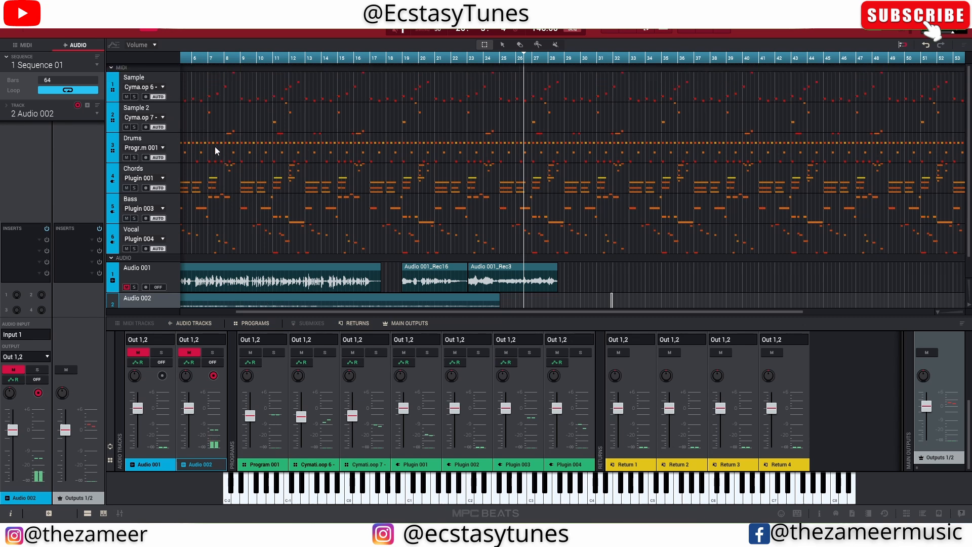
{"action": "scroll", "coordinate": [192, 167], "scroll_direction": "down", "scroll_amount": 1}
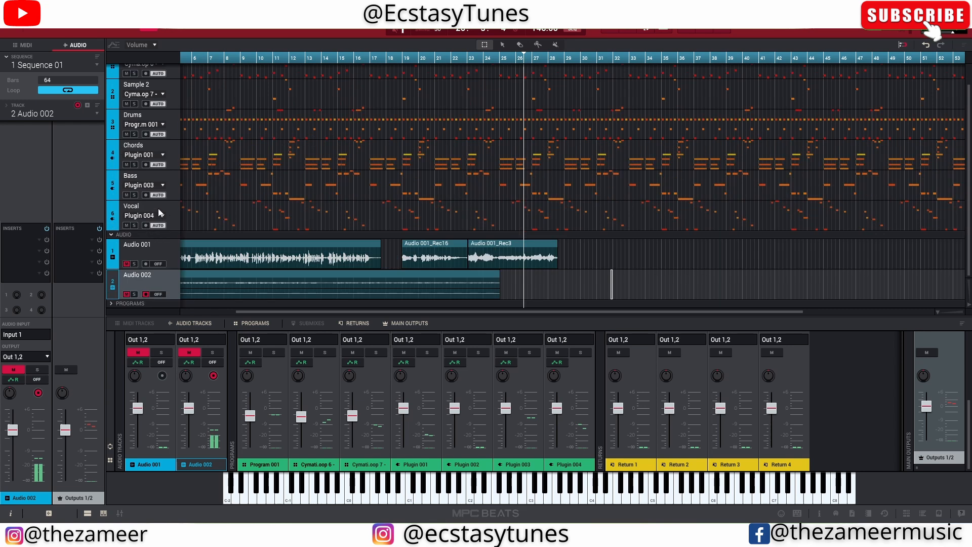
{"action": "scroll", "coordinate": [157, 208], "scroll_direction": "up", "scroll_amount": 1}
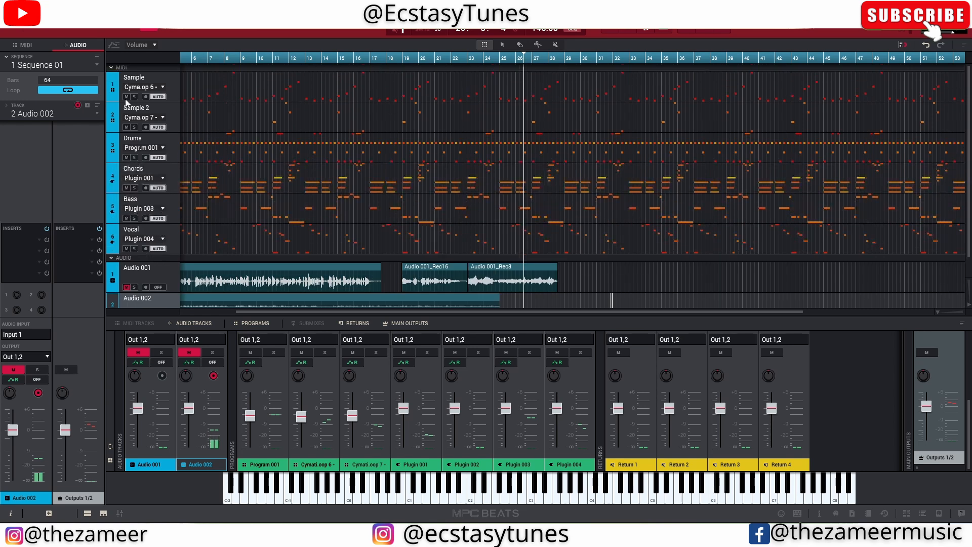
{"action": "scroll", "coordinate": [171, 241], "scroll_direction": "down", "scroll_amount": 1}
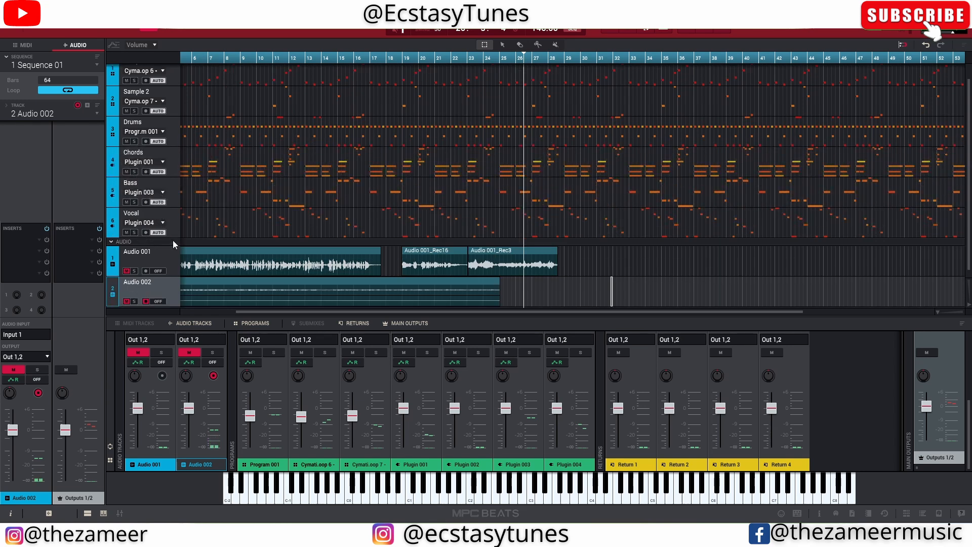
{"action": "scroll", "coordinate": [313, 213], "scroll_direction": "up", "scroll_amount": 1}
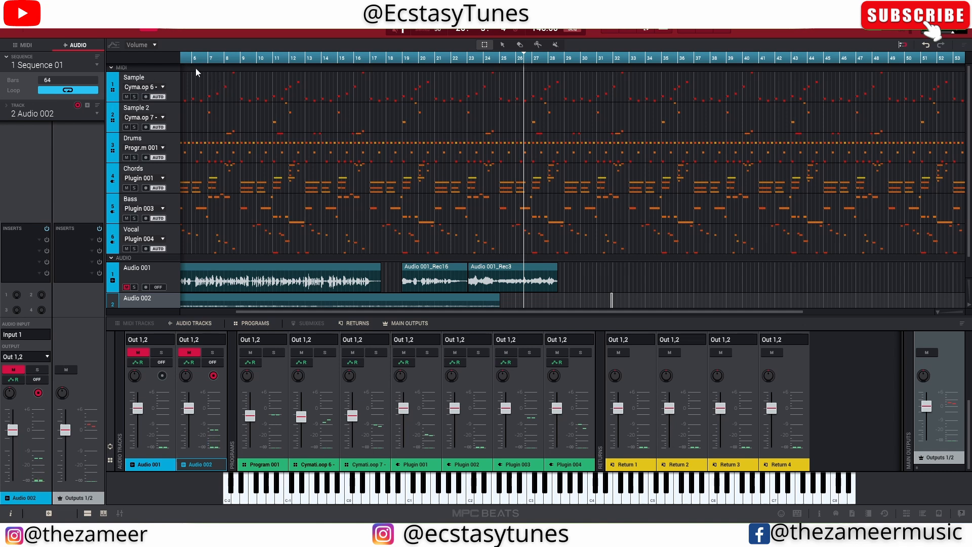
Play the full sequence from its beginning and check the level on the main output meter.
{"action": "key", "text": "space"}
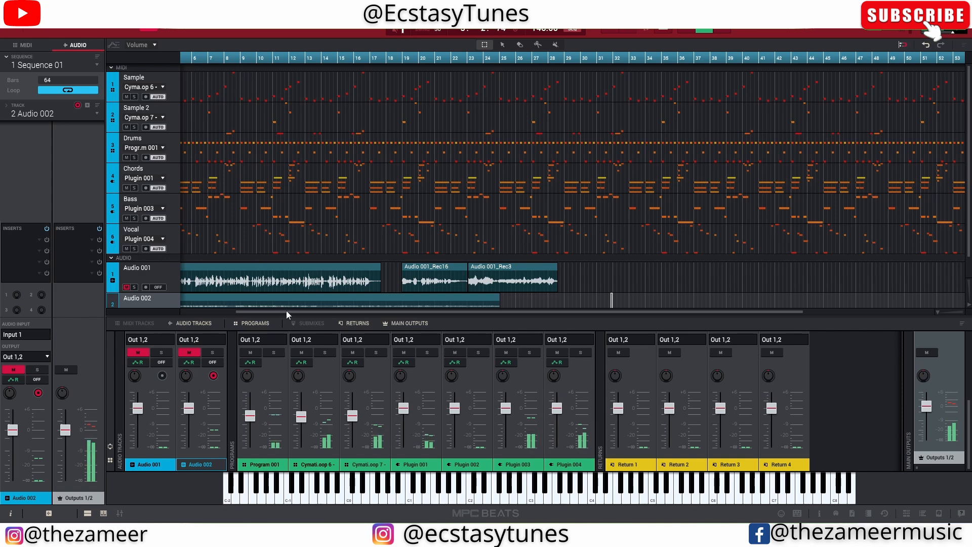
{"action": "left_click_drag", "start_coordinate": [287, 310], "coordinate": [219, 310]}
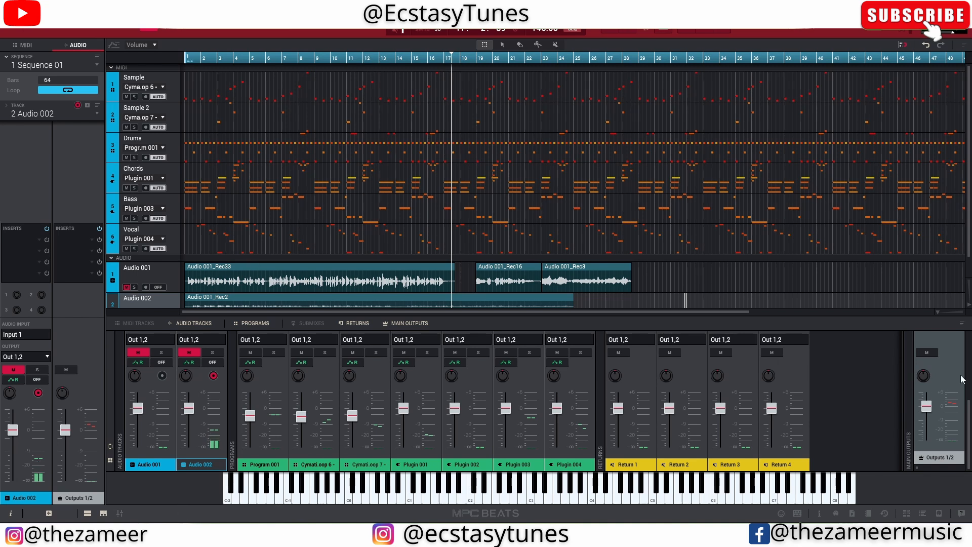
{"action": "mouse_move", "coordinate": [930, 422]}
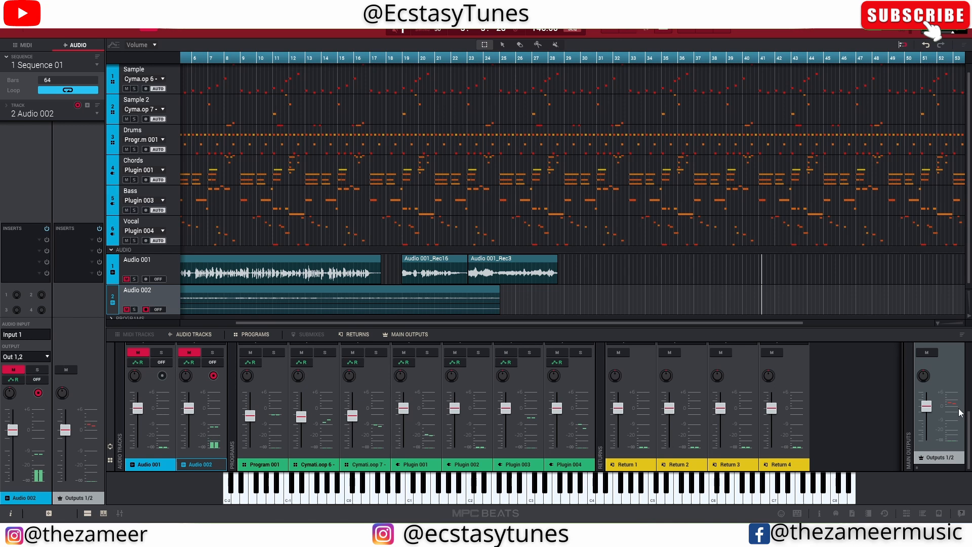
{"action": "key", "text": "space"}
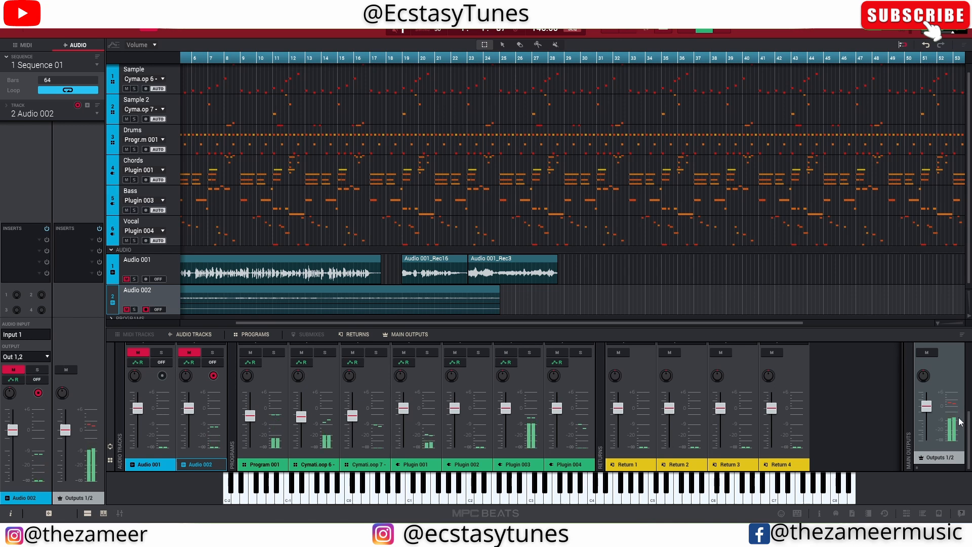
{"action": "key", "text": "space"}
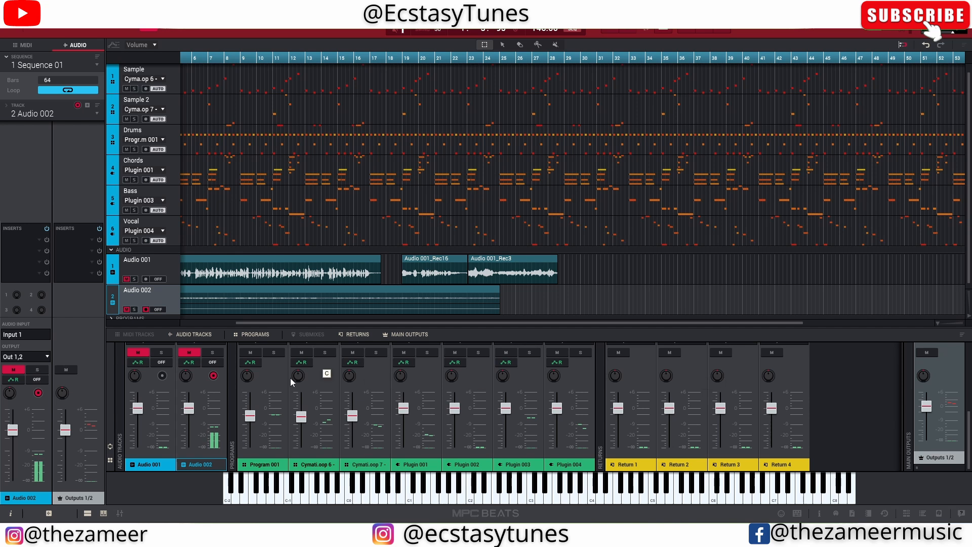
Solo the Drums track and play it to check the level on Program 001's channel.
{"action": "left_click", "coordinate": [155, 132]}
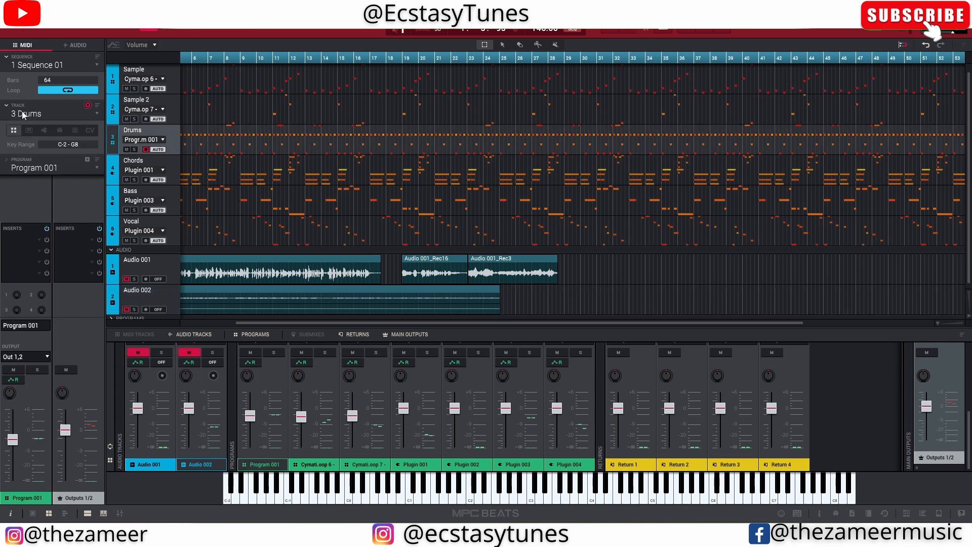
{"action": "left_click", "coordinate": [53, 169]}
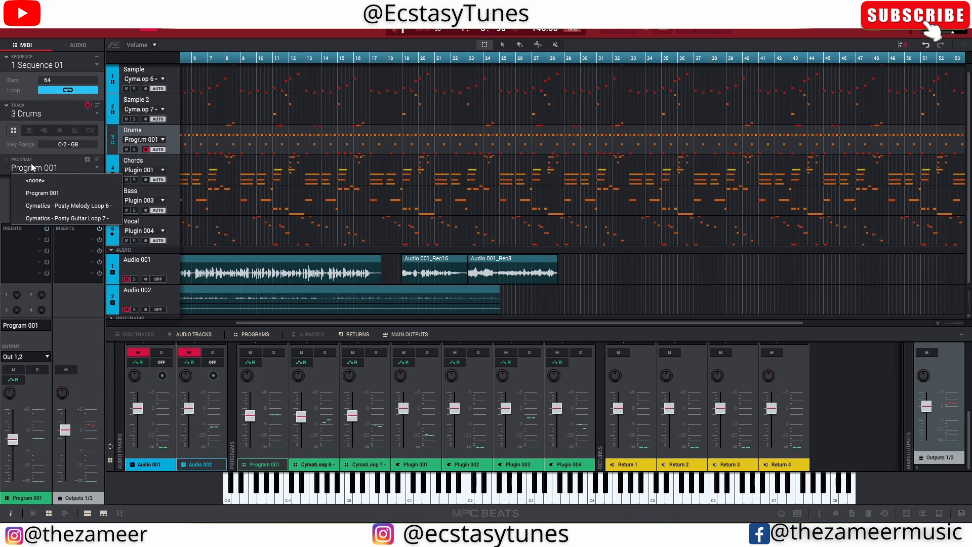
{"action": "left_click", "coordinate": [78, 168]}
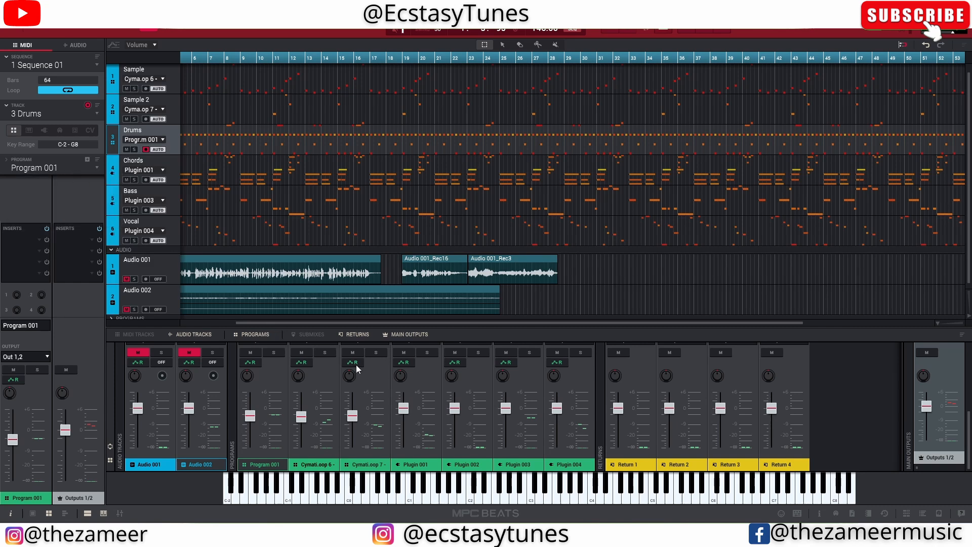
{"action": "left_click", "coordinate": [135, 150]}
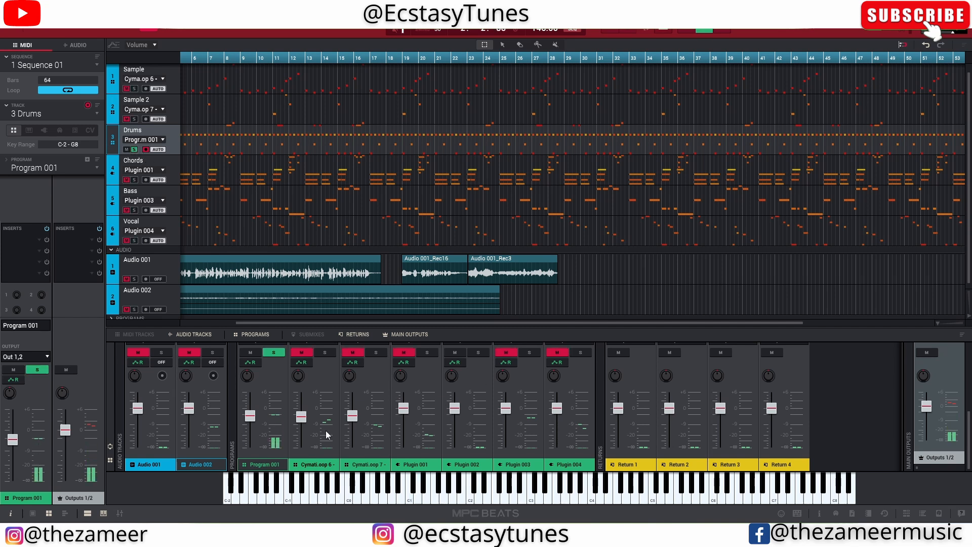
{"action": "mouse_move", "coordinate": [256, 420]}
{"action": "key", "text": "space"}
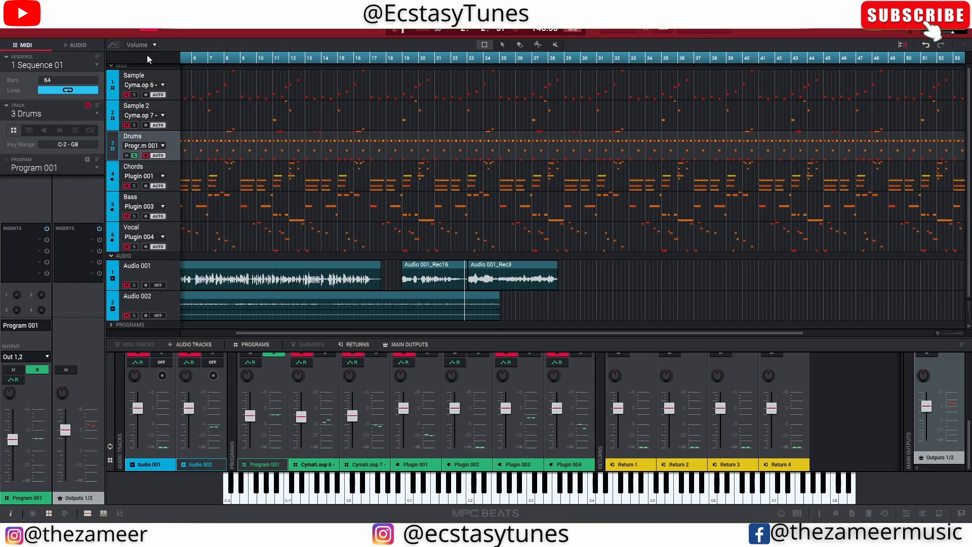
Open the drum program for editing and audition the samples on pads A01 to A04.
{"action": "left_click", "coordinate": [122, 29]}
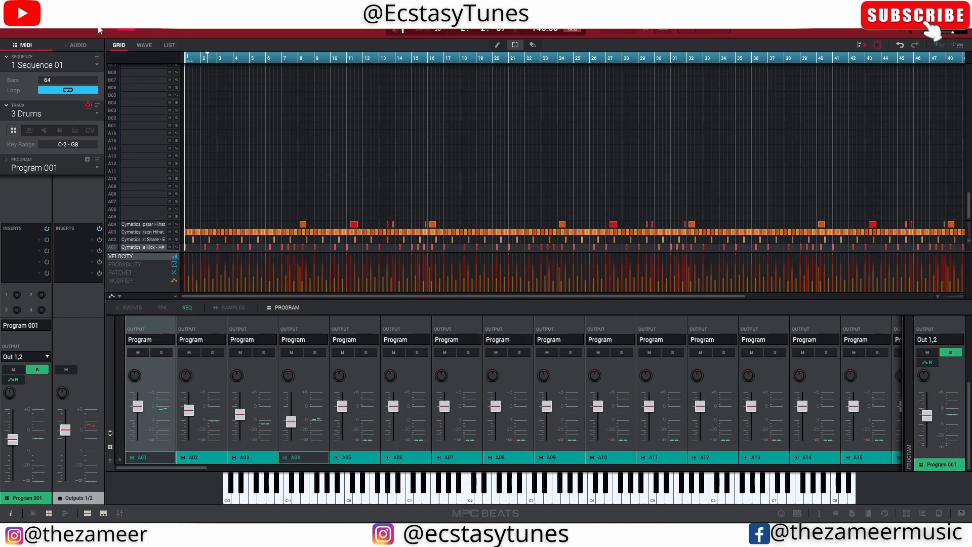
{"action": "left_click", "coordinate": [99, 31]}
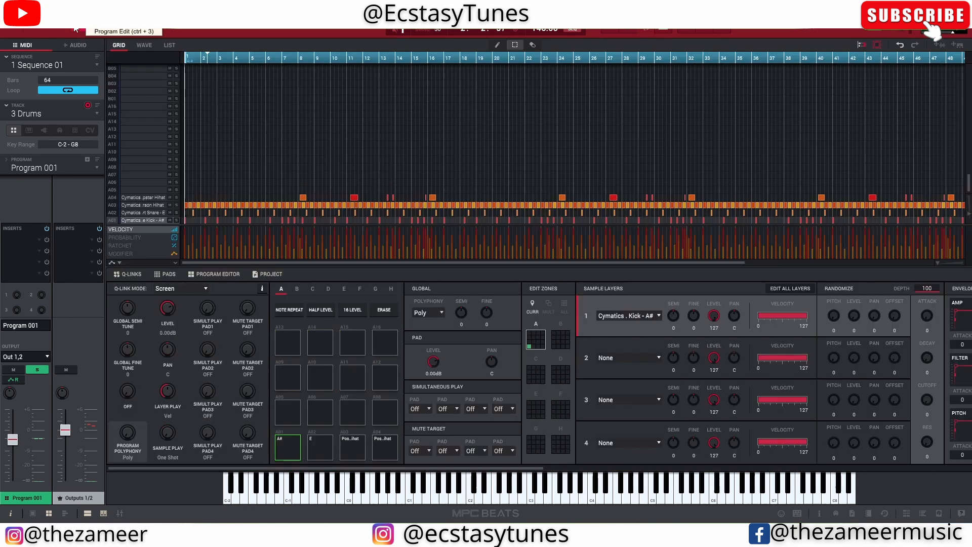
{"action": "left_click", "coordinate": [87, 29]}
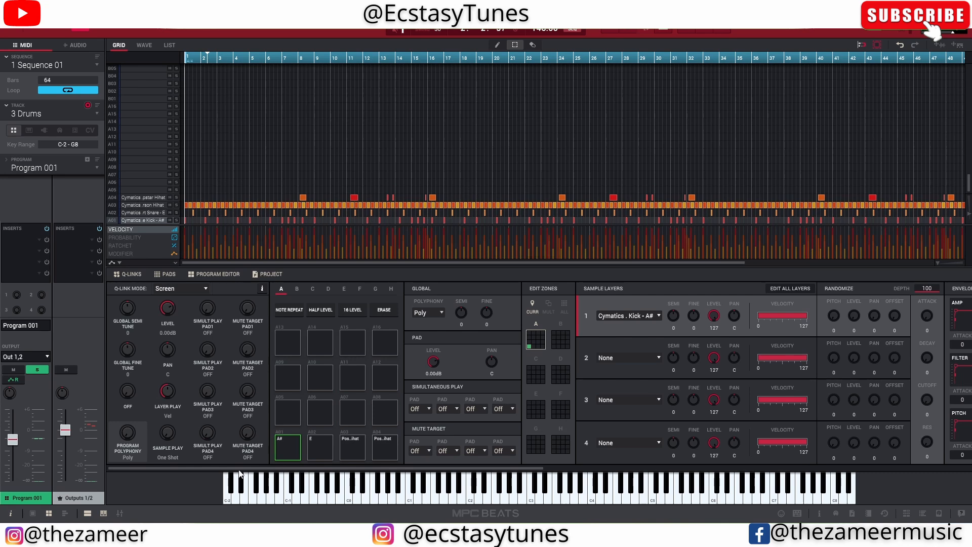
{"action": "left_click", "coordinate": [287, 458]}
{"action": "left_click", "coordinate": [318, 453]}
{"action": "left_click", "coordinate": [352, 448]}
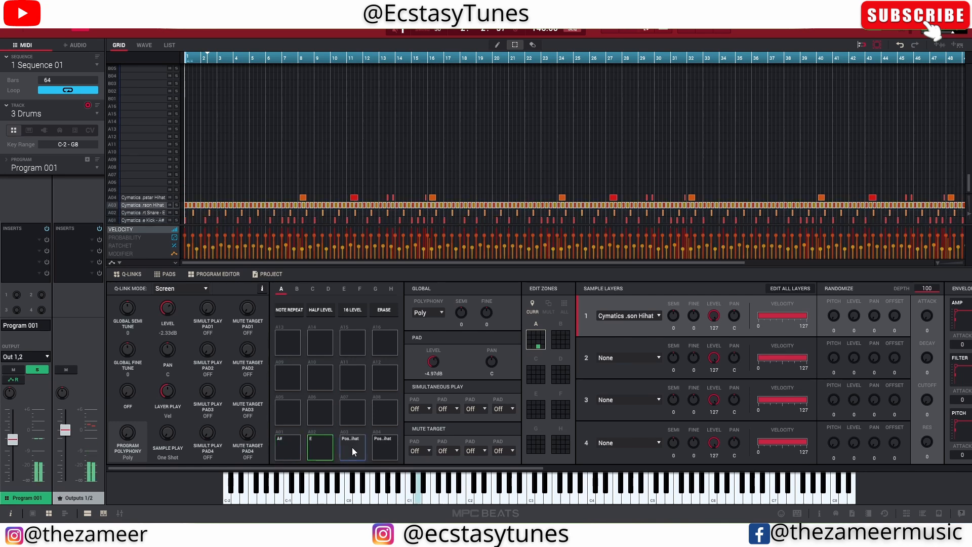
{"action": "left_click", "coordinate": [381, 448]}
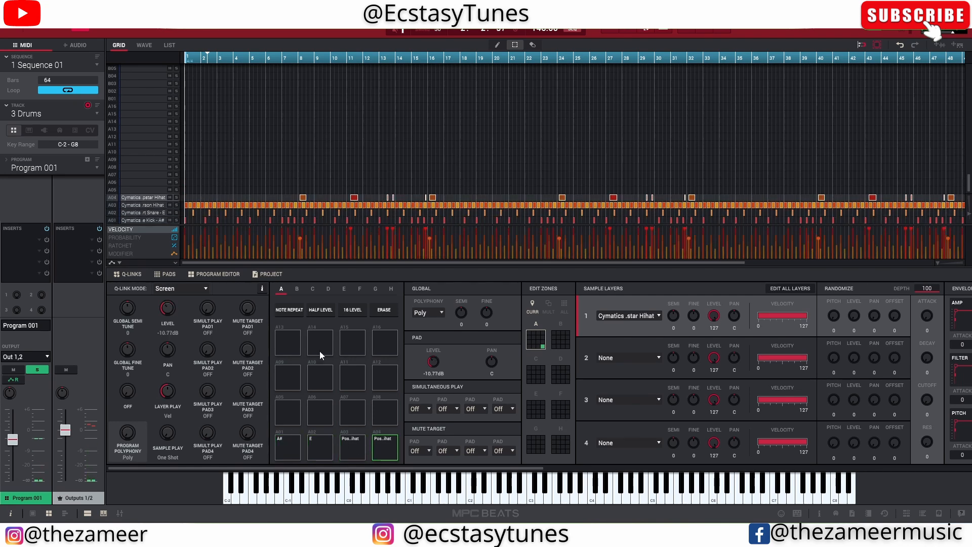
Set the edit zones to all pads, lower the level of sample layer 1 to 110, and return to the track overview.
{"action": "left_click", "coordinate": [563, 305]}
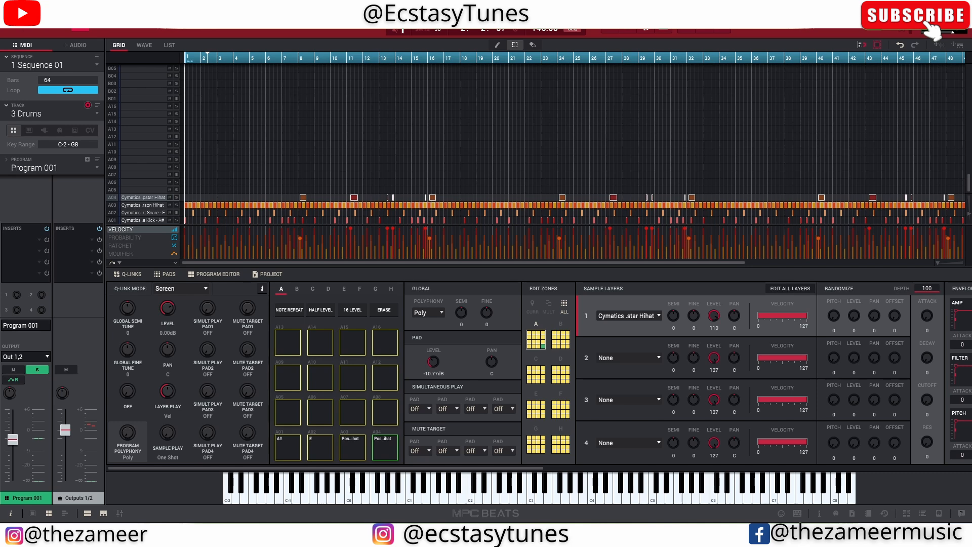
{"action": "key", "text": "space"}
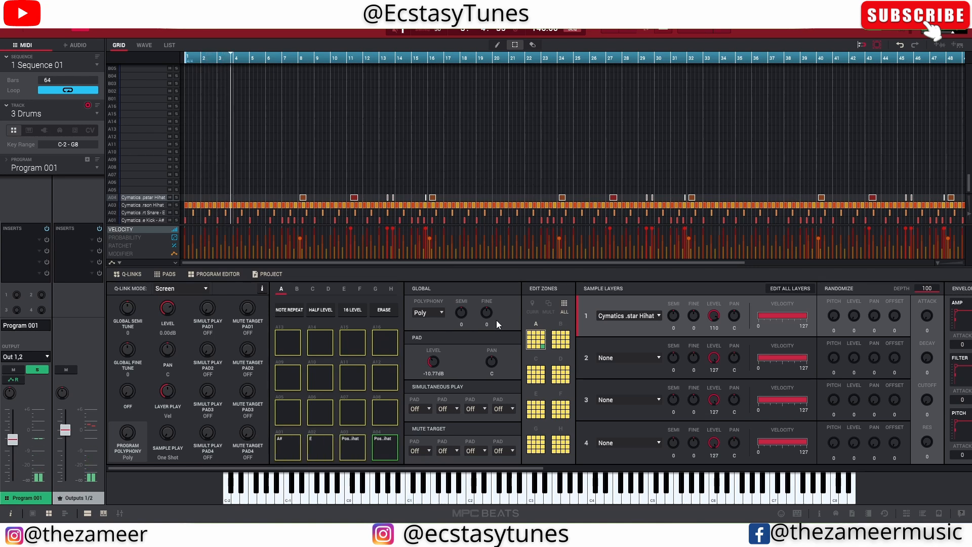
{"action": "left_click", "coordinate": [144, 32]}
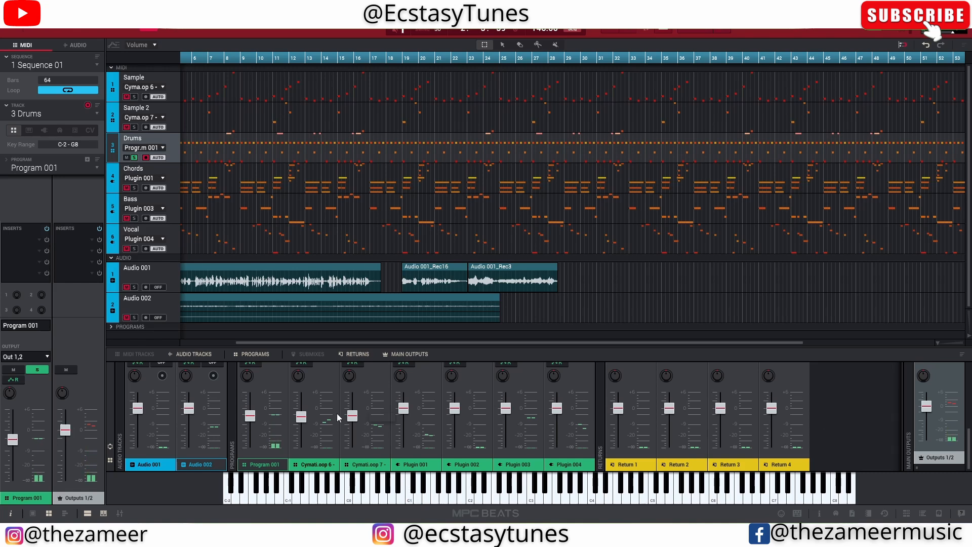
Solo the Bass track instead of the Drums and play it to check the level on Plugin 003's channel.
{"action": "left_click", "coordinate": [135, 157]}
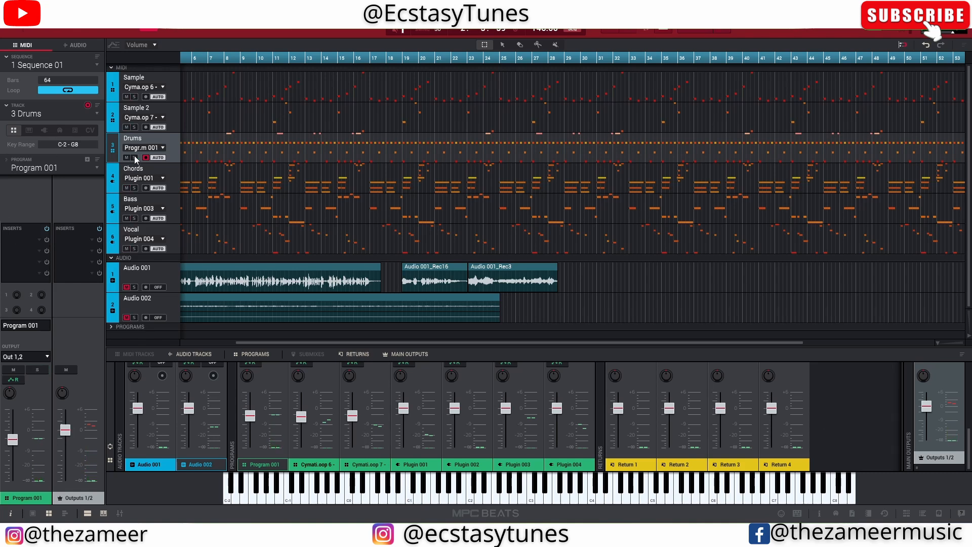
{"action": "left_click", "coordinate": [134, 219]}
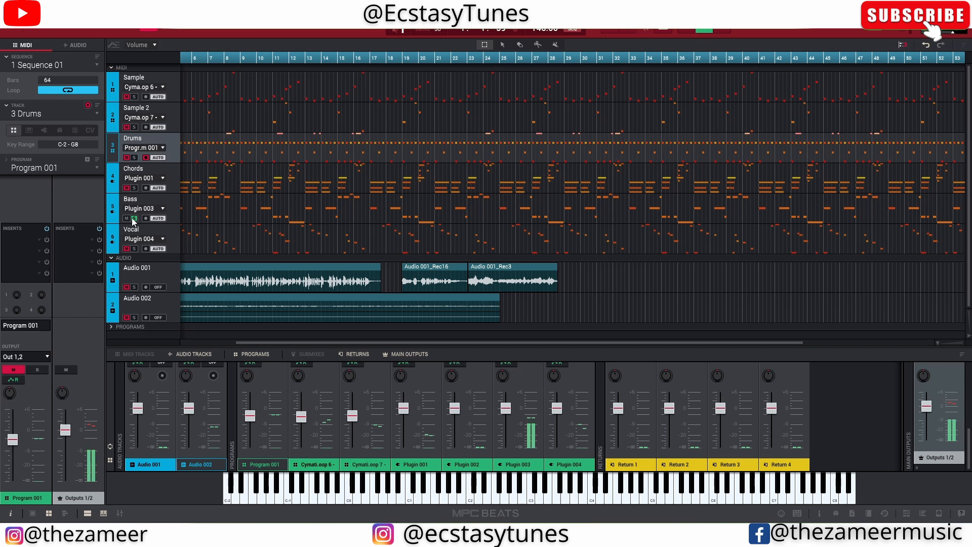
{"action": "left_click", "coordinate": [523, 390]}
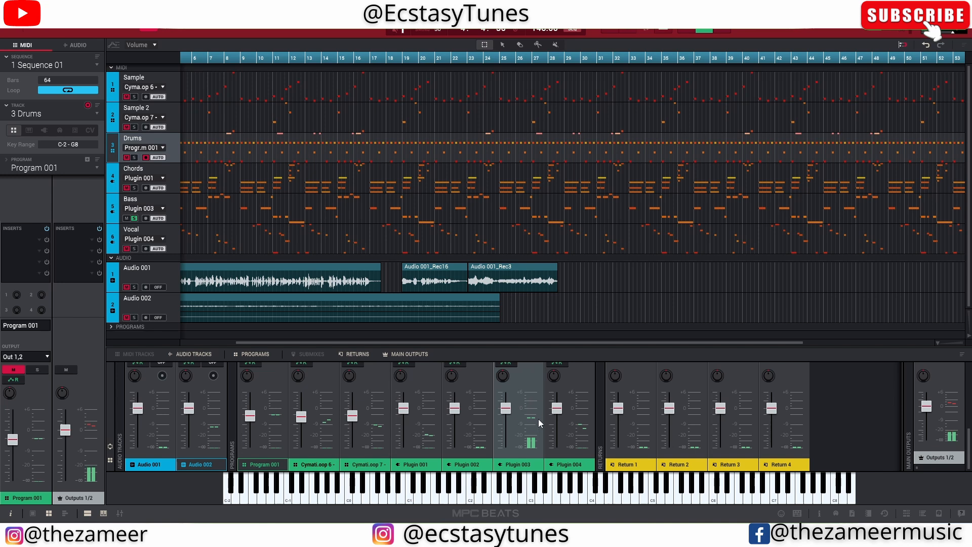
Open the Bass track's Kontakt plugin and collapse the Scarbee Rickenbacker Bass instrument to inspect its volume control, closing the plugin window when done.
{"action": "left_click", "coordinate": [175, 217]}
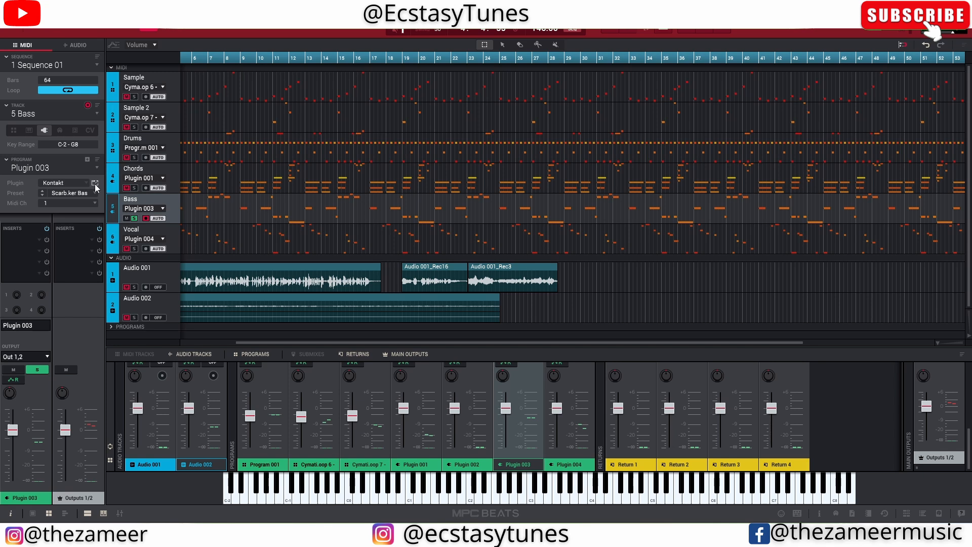
{"action": "left_click", "coordinate": [95, 184]}
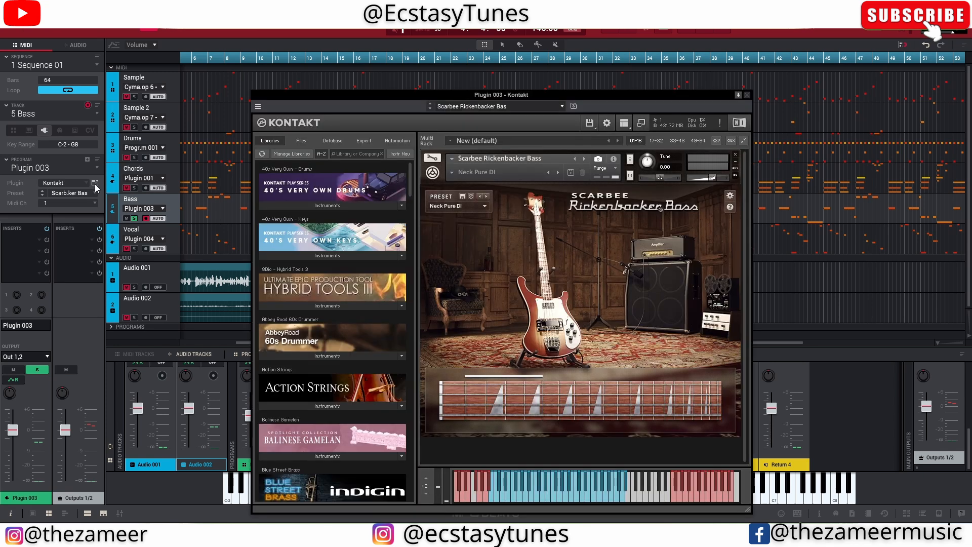
{"action": "left_click", "coordinate": [429, 174]}
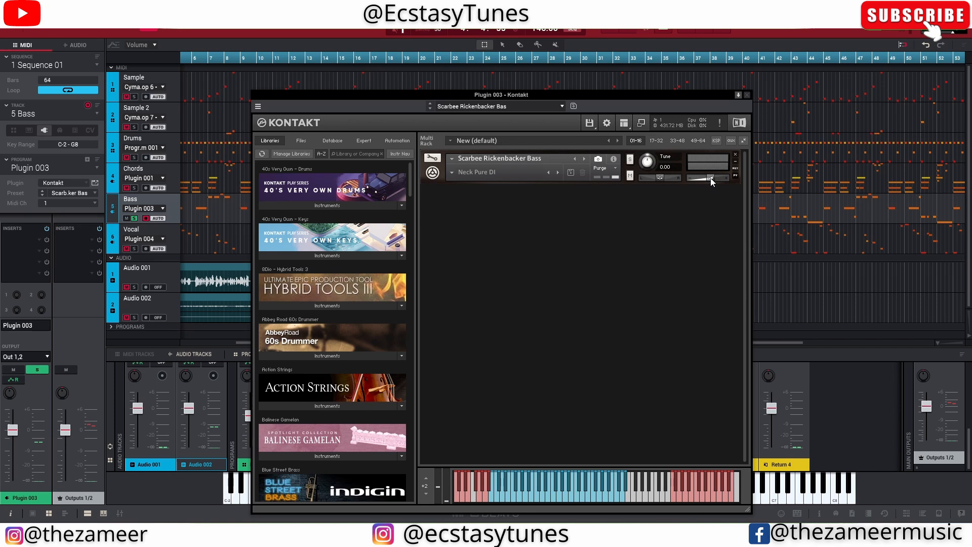
{"action": "left_click", "coordinate": [747, 95]}
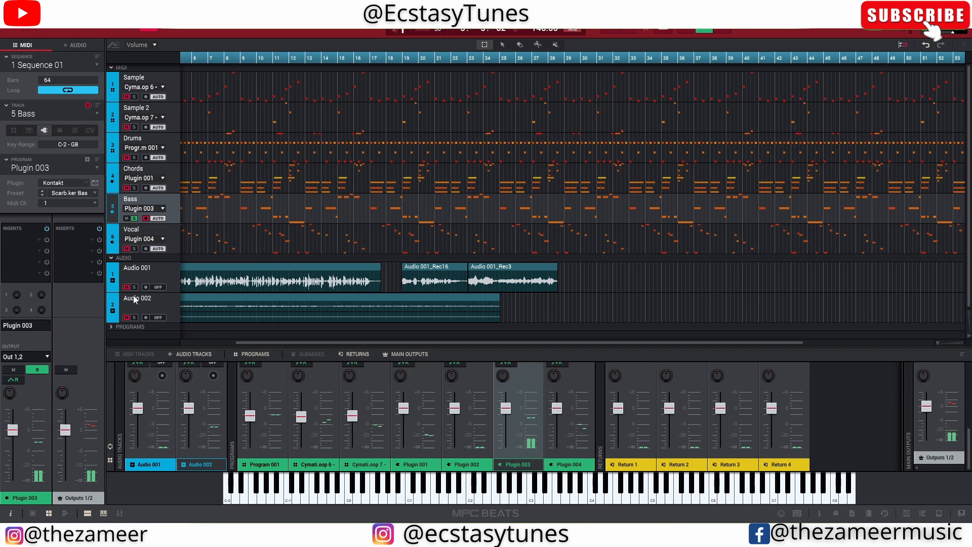
Unsolo the Bass to hear the full mix, and briefly solo the Sample track to check its level.
{"action": "left_click", "coordinate": [134, 219]}
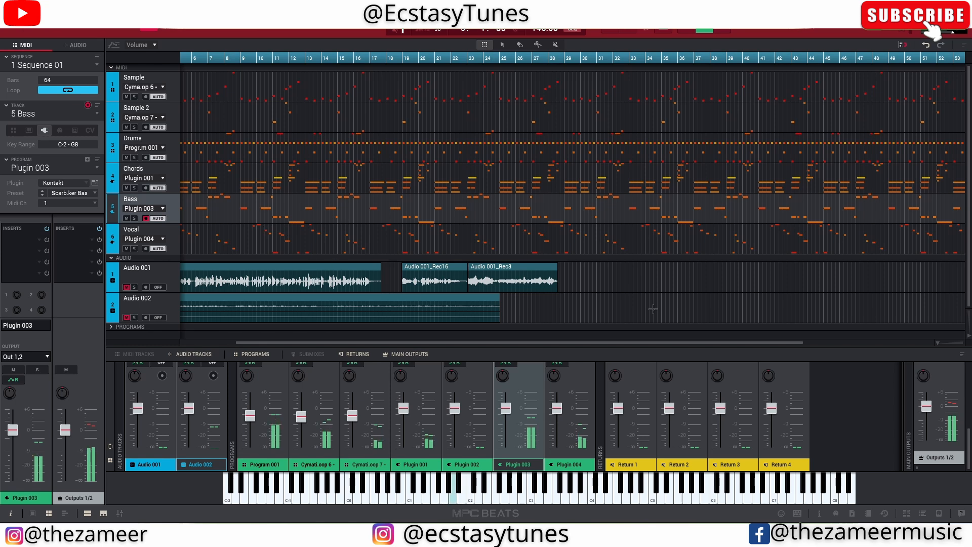
{"action": "left_click", "coordinate": [144, 93]}
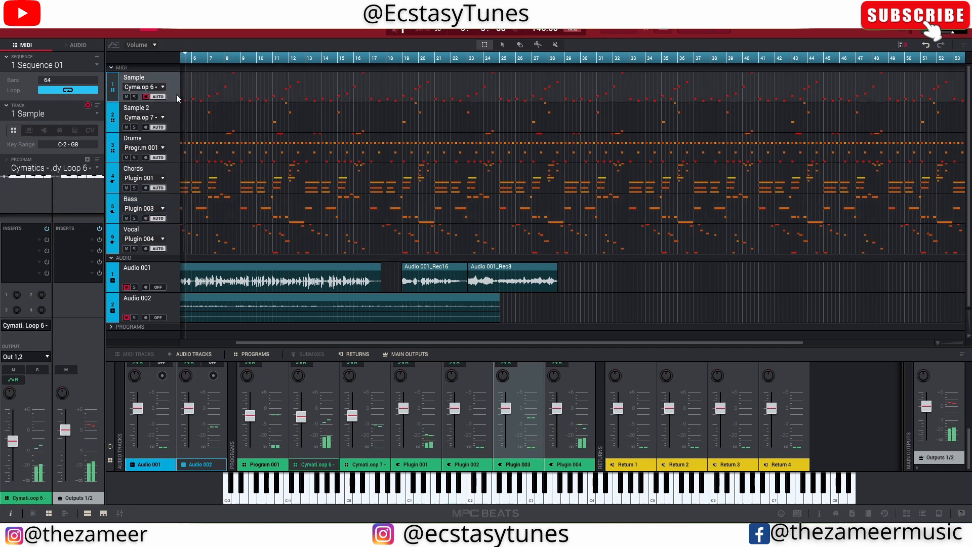
{"action": "left_click", "coordinate": [134, 97]}
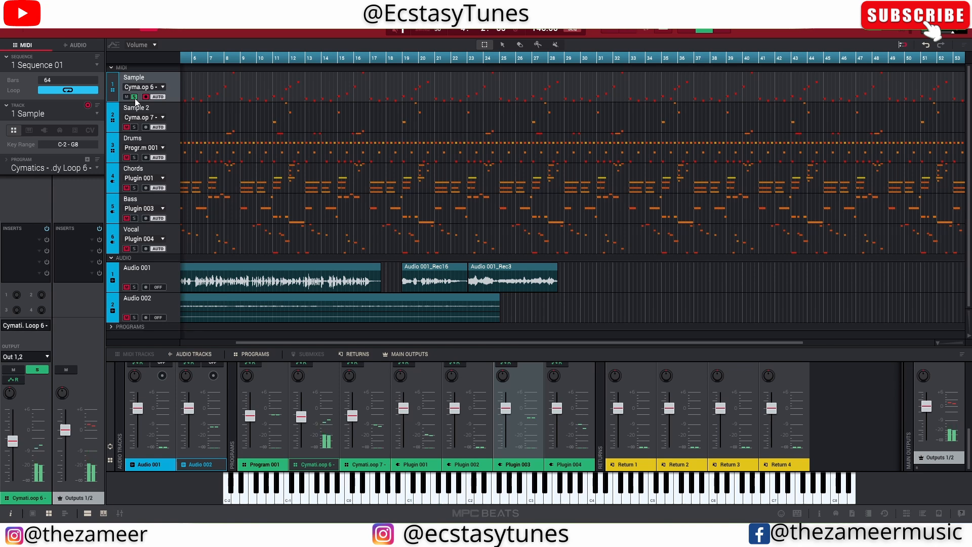
{"action": "left_click", "coordinate": [134, 97]}
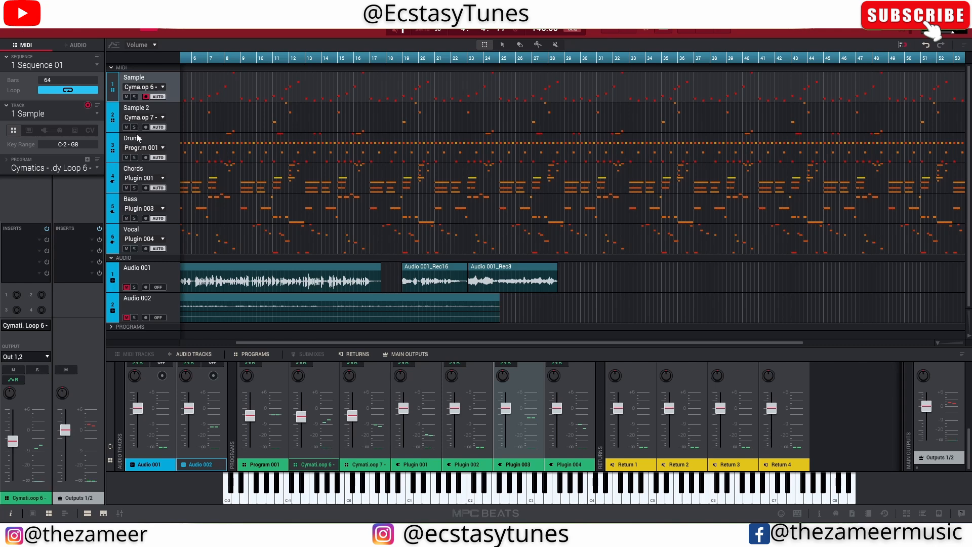
Solo the Sample track and then Sample 2, playing from around bar 6 to check their levels, and unsolo both.
{"action": "left_click", "coordinate": [134, 96]}
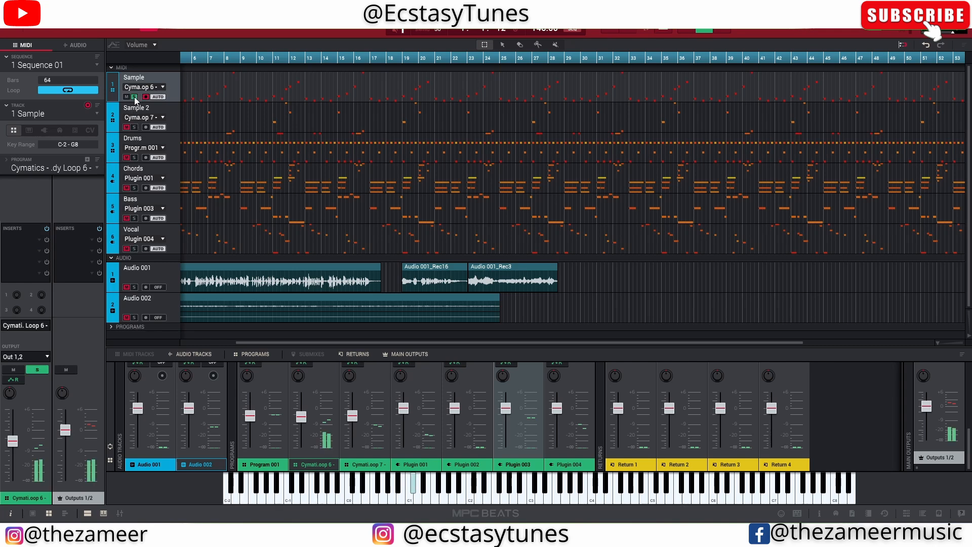
{"action": "left_click", "coordinate": [134, 97]}
{"action": "left_click", "coordinate": [134, 128]}
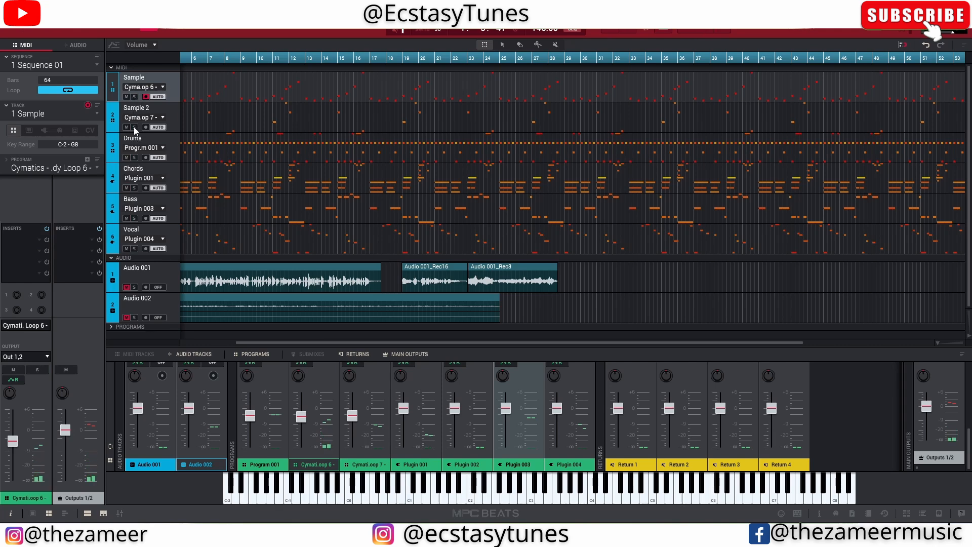
{"action": "left_click", "coordinate": [221, 61]}
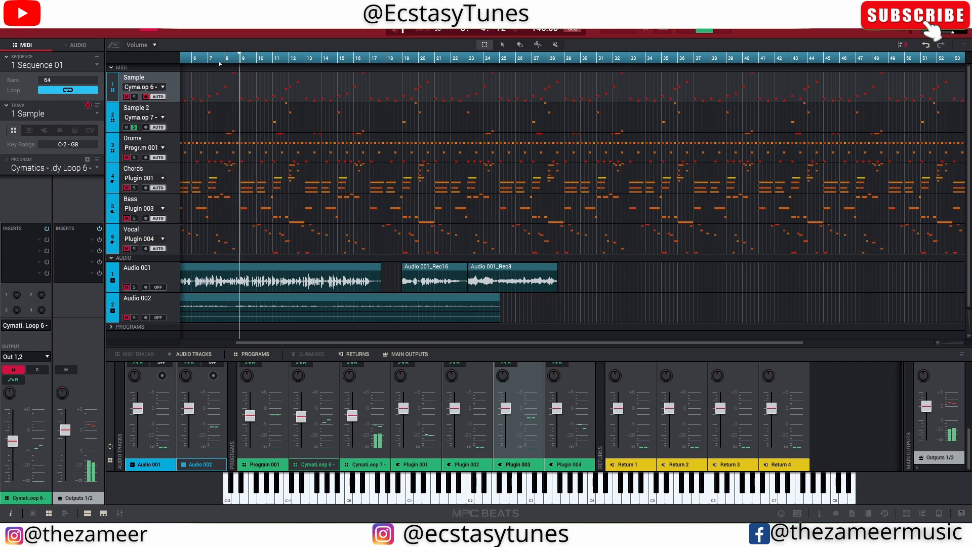
{"action": "left_click", "coordinate": [224, 61]}
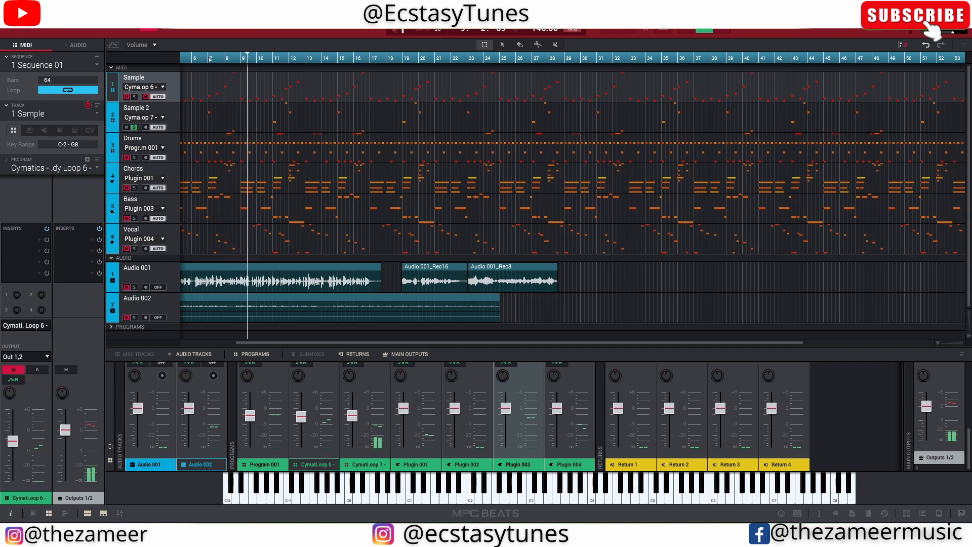
{"action": "left_click", "coordinate": [201, 58]}
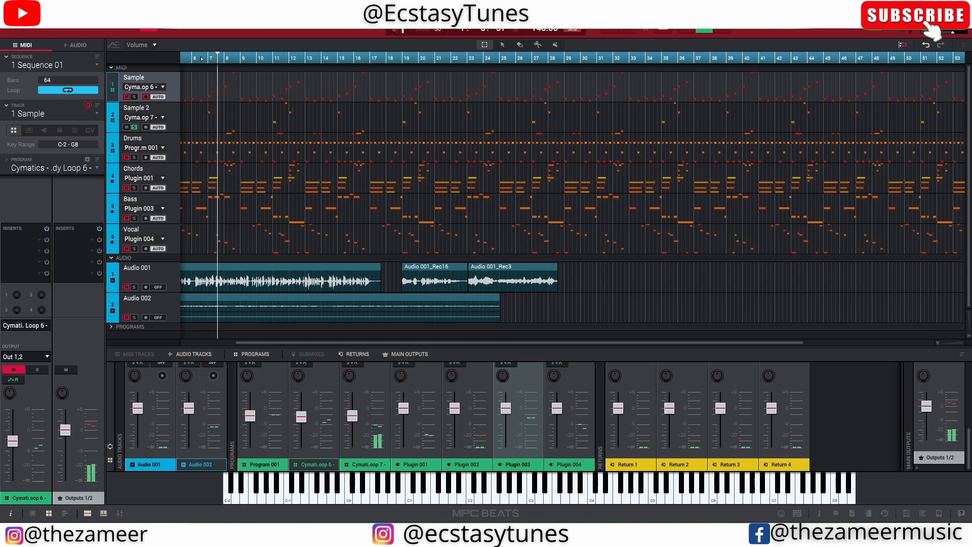
{"action": "left_click", "coordinate": [134, 127]}
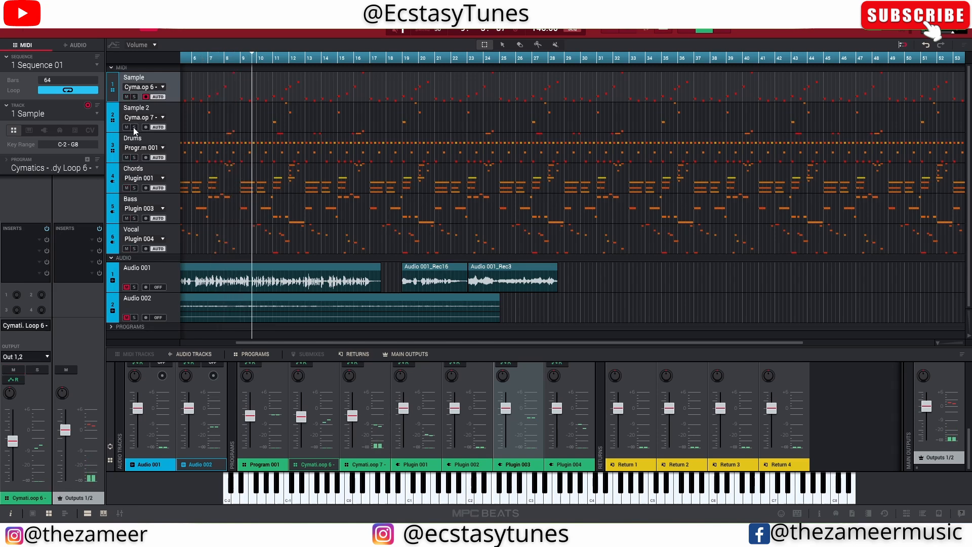
Solo the Chords track and then the Bass track in turn to check their levels, unsoloing each one.
{"action": "left_click", "coordinate": [134, 188]}
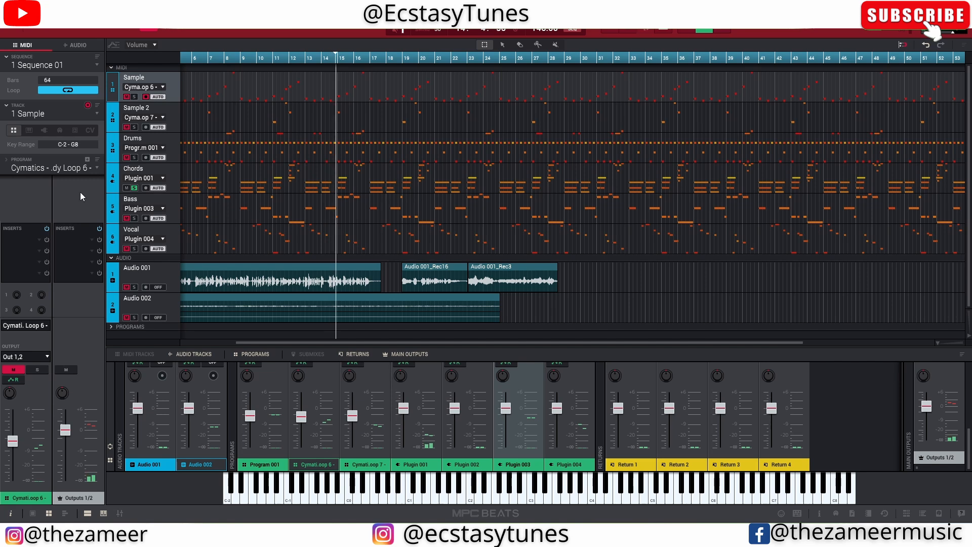
{"action": "left_click", "coordinate": [135, 188]}
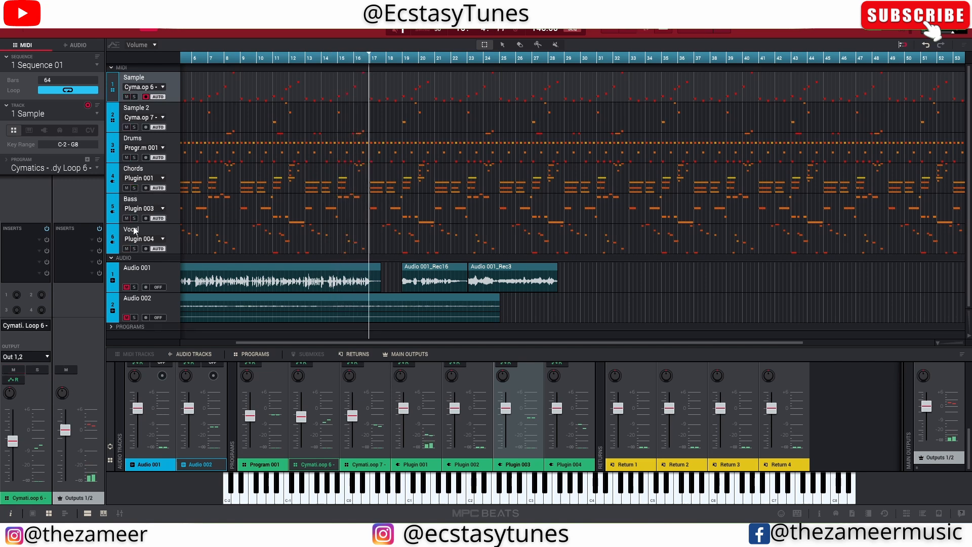
{"action": "left_click", "coordinate": [134, 219]}
{"action": "left_click", "coordinate": [134, 219]}
Select the Vocal track, solo it and play from around bar 10 to check its level, then unsolo it.
{"action": "left_click", "coordinate": [381, 241]}
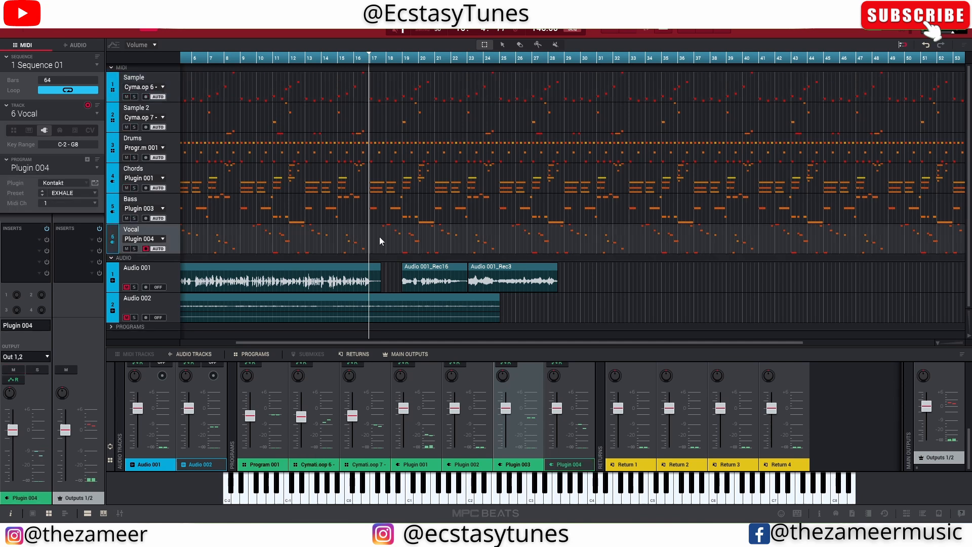
{"action": "left_click", "coordinate": [135, 248]}
{"action": "left_click", "coordinate": [259, 57]}
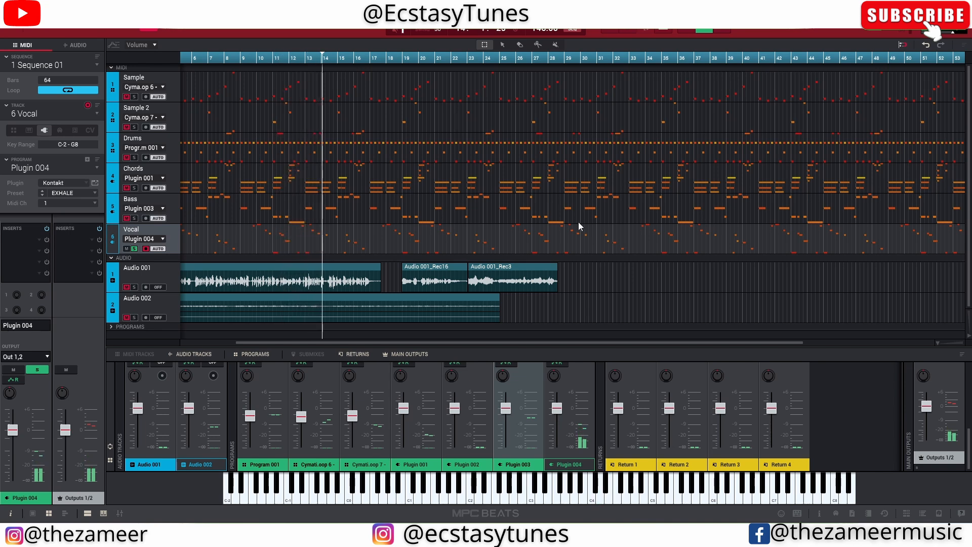
{"action": "left_click", "coordinate": [135, 248]}
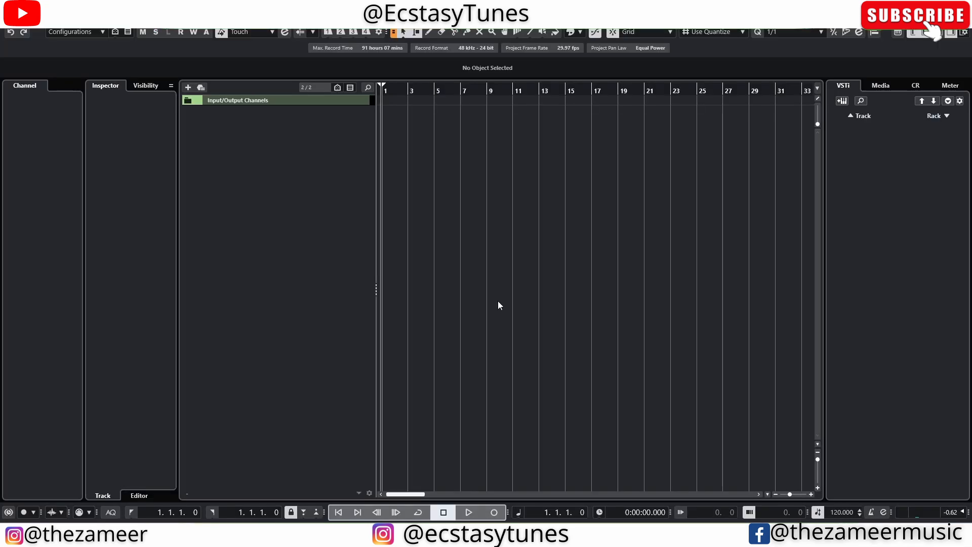
Switch to Cubase and add MPC Beats64 from the VST instruments as a new instrument track, moving its plugin window aside.
{"action": "left_click", "coordinate": [879, 85]}
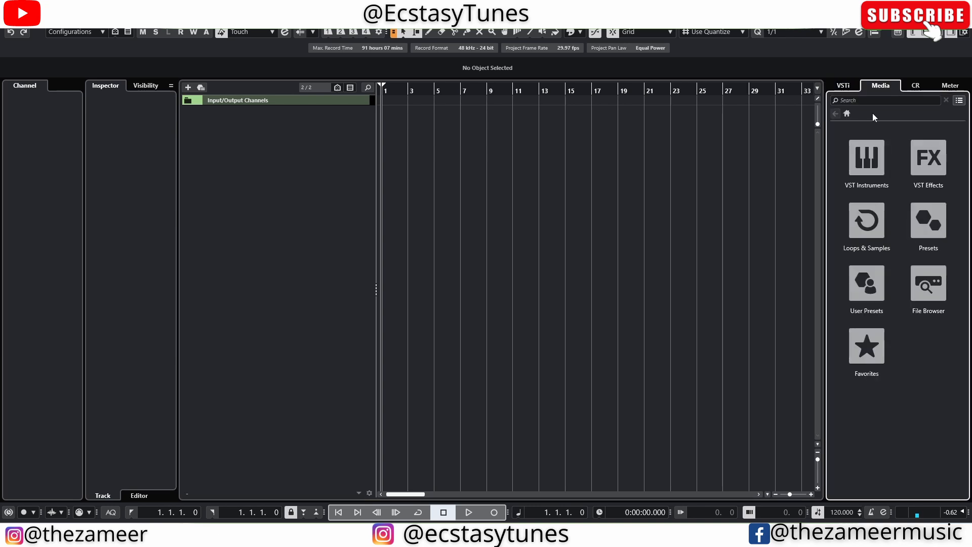
{"action": "left_click", "coordinate": [866, 154]}
{"action": "left_click_drag", "start_coordinate": [911, 417], "coordinate": [250, 152]}
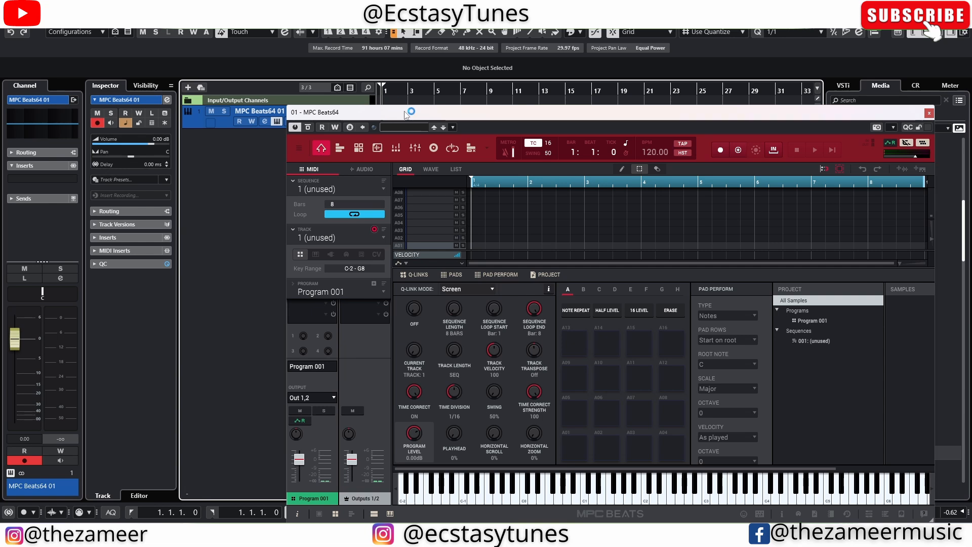
{"action": "left_click_drag", "start_coordinate": [410, 112], "coordinate": [321, 94]}
Load the recent project 30.4.24.xpj in the MPC Beats64 instrument and dismiss the unsupported inputs message.
{"action": "left_click", "coordinate": [210, 129]}
{"action": "mouse_move", "coordinate": [221, 144]}
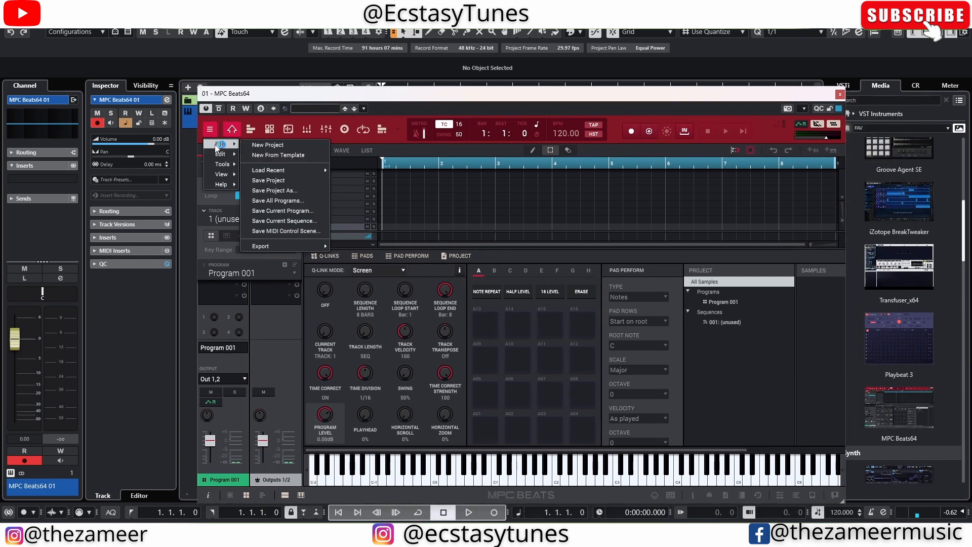
{"action": "mouse_move", "coordinate": [323, 173]}
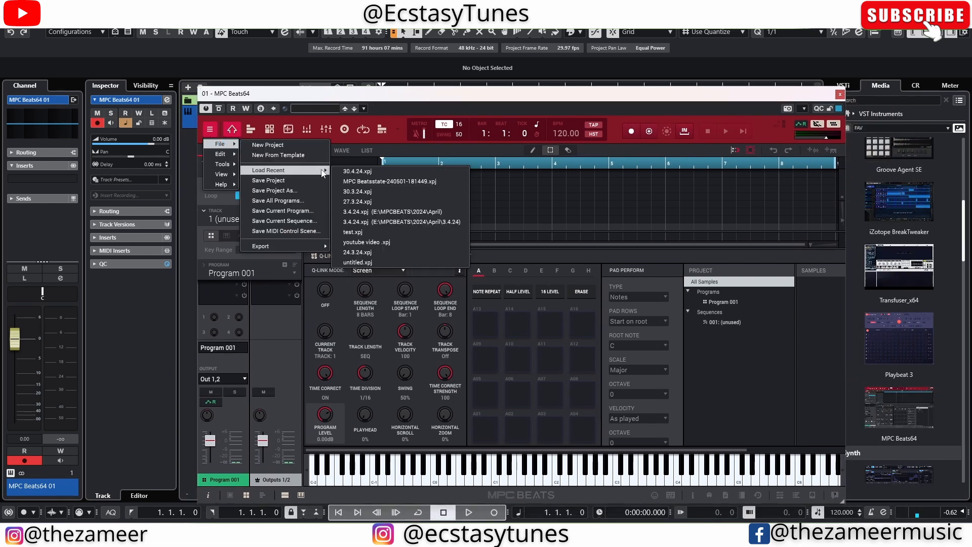
{"action": "left_click", "coordinate": [357, 171]}
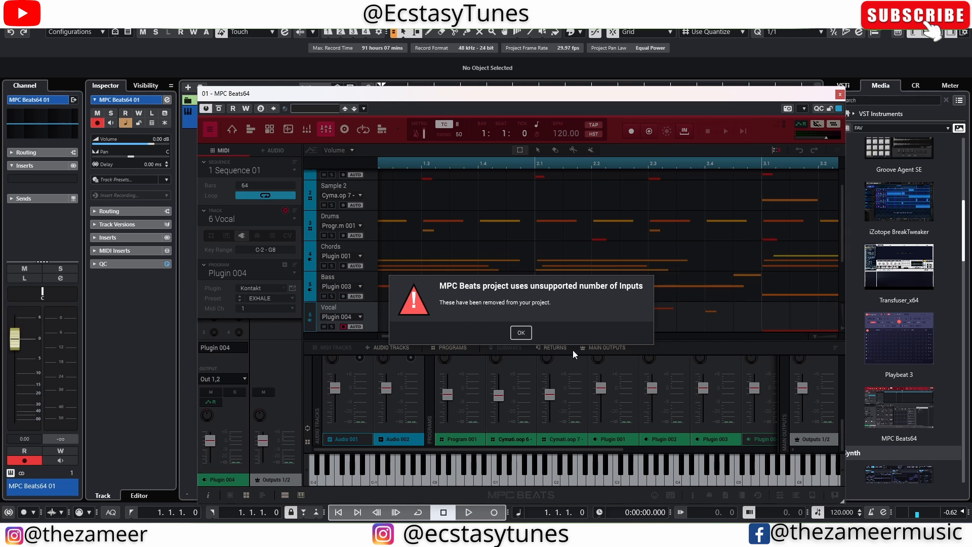
{"action": "left_click", "coordinate": [520, 336]}
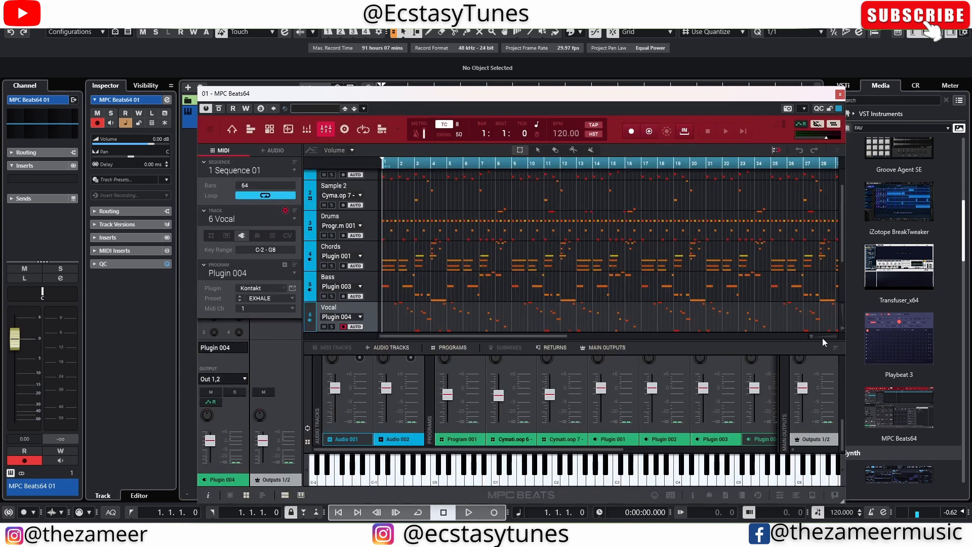
Set the Cubase project tempo to 146 BPM, play the loaded beat briefly, and close the instrument window.
{"action": "left_click", "coordinate": [838, 513]}
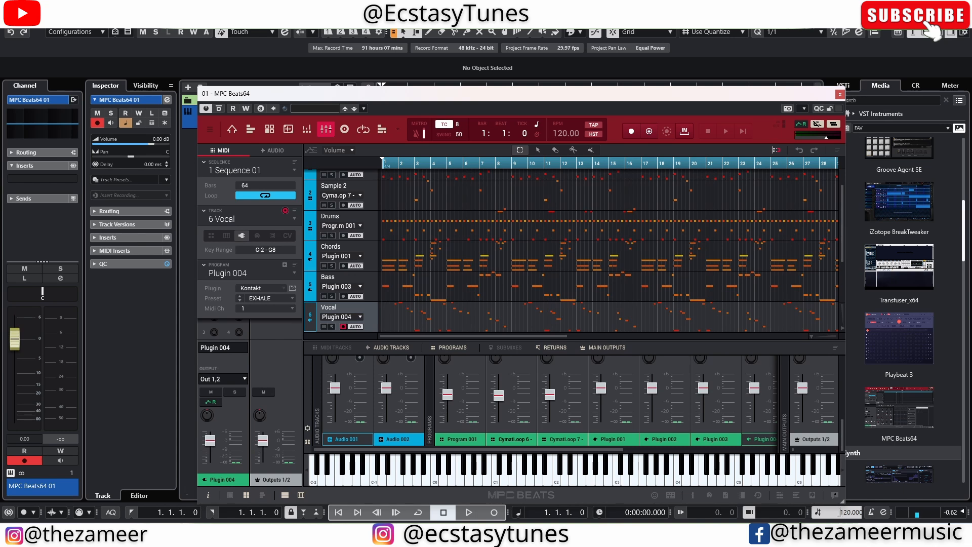
{"action": "type", "text": "146"}
{"action": "key", "text": "Return"}
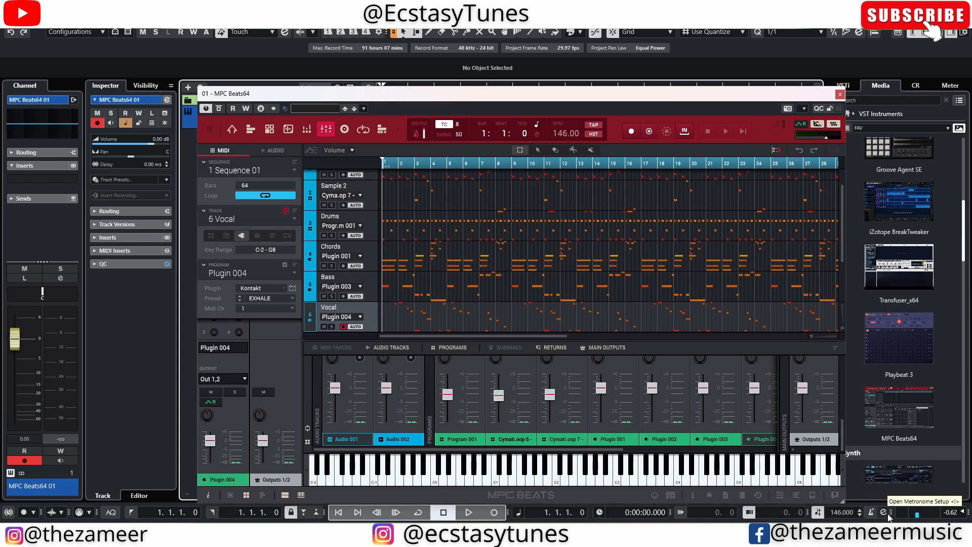
{"action": "key", "text": "space"}
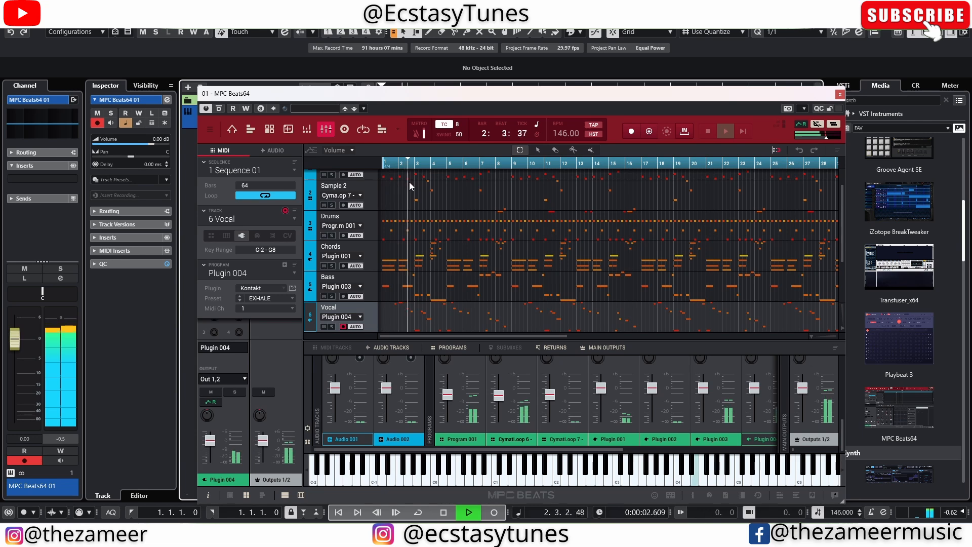
{"action": "key", "text": "space"}
{"action": "left_click", "coordinate": [840, 96]}
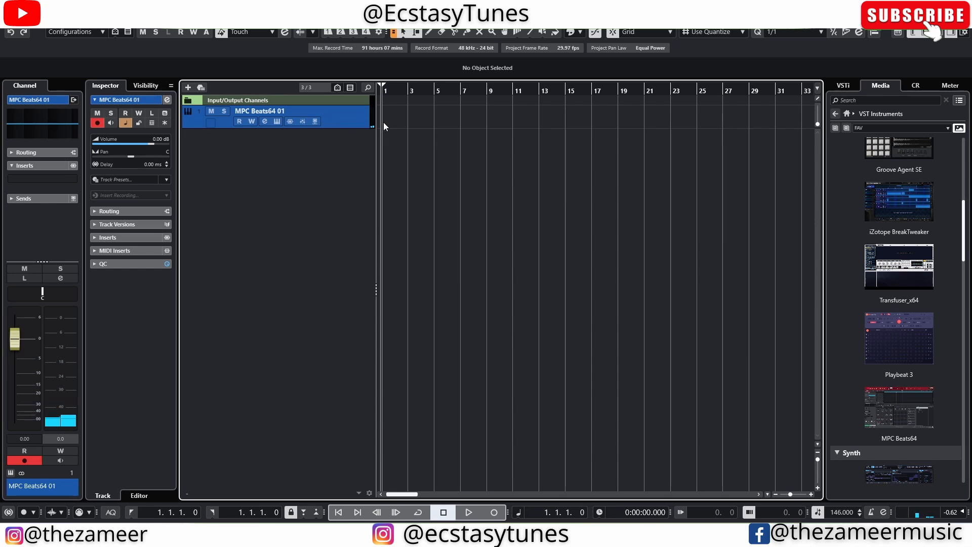
Create a two-bar MIDI part at bar 1 on the MPC Beats64 01 track and render it in place with current settings.
{"action": "left_click_drag", "start_coordinate": [408, 115], "coordinate": [407, 116]}
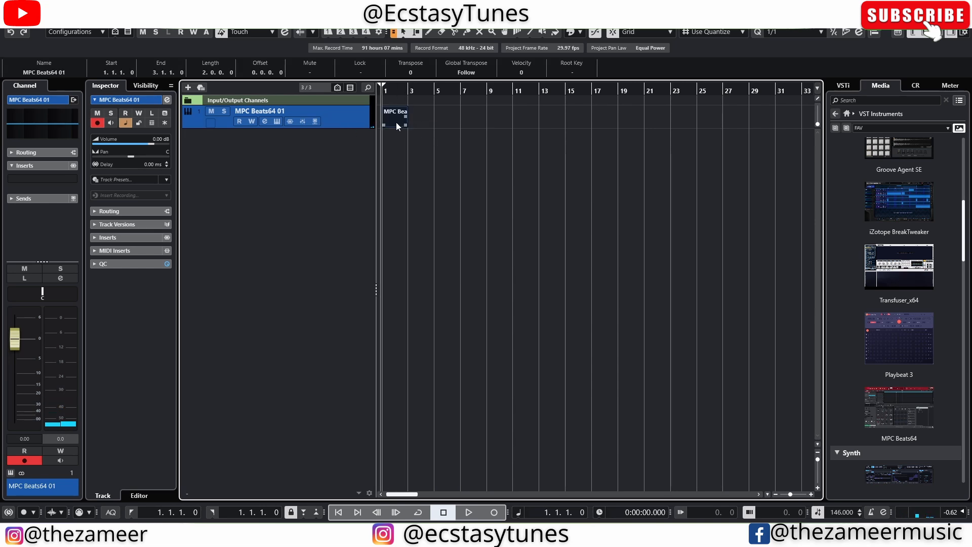
{"action": "right_click", "coordinate": [396, 122]}
{"action": "mouse_move", "coordinate": [453, 198]}
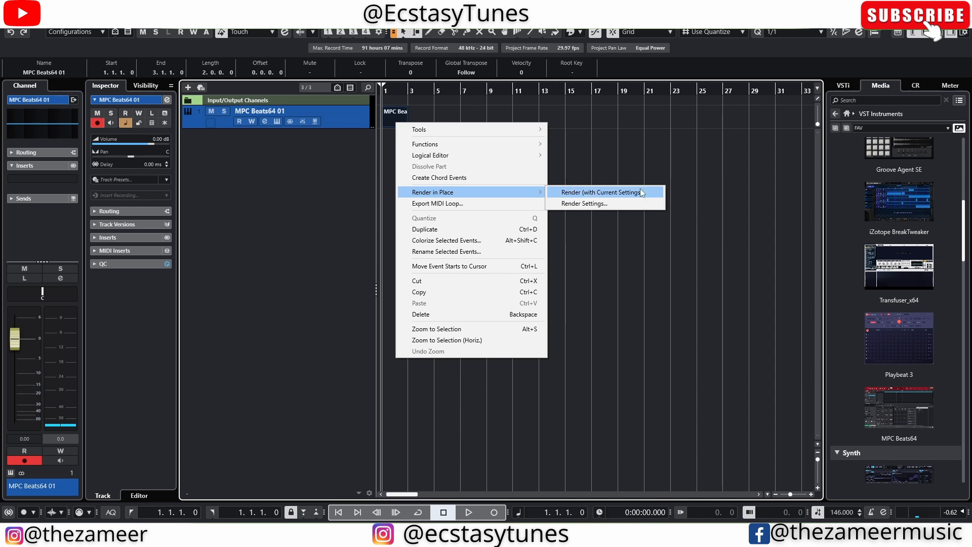
{"action": "left_click", "coordinate": [602, 192]}
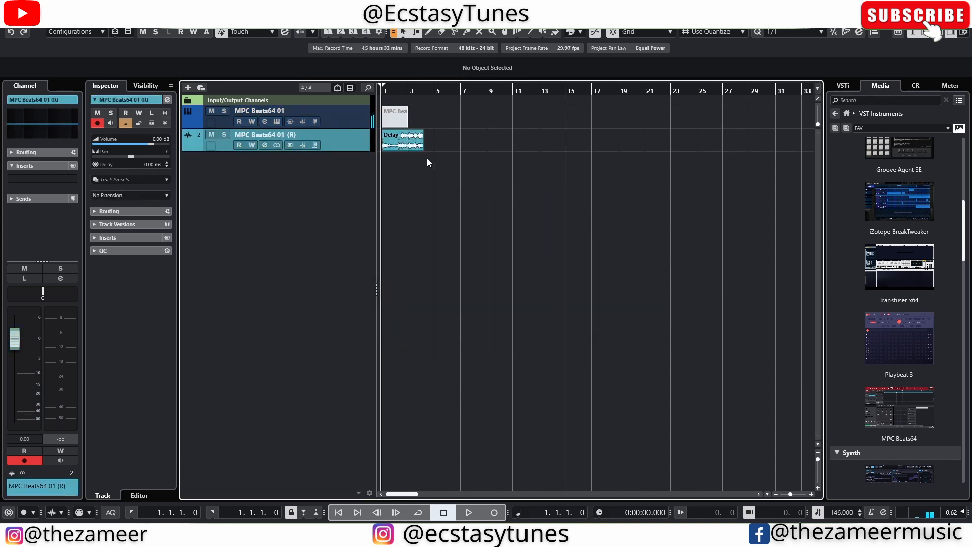
Solo the rendered audio track, play it to check its level, and enlarge the track height to inspect the waveform.
{"action": "left_click", "coordinate": [411, 148]}
{"action": "left_click", "coordinate": [224, 135]}
{"action": "key", "text": "space"}
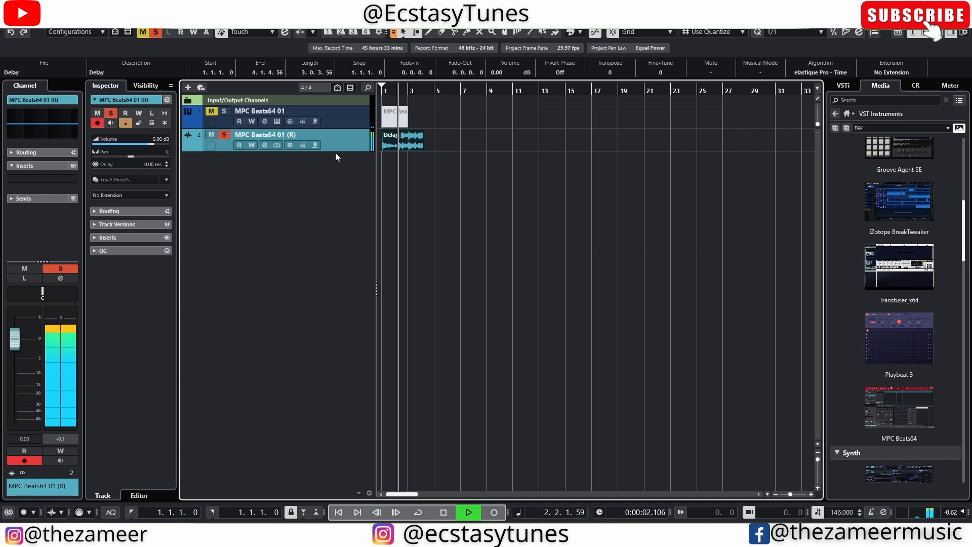
{"action": "left_click_drag", "start_coordinate": [336, 151], "coordinate": [348, 240]}
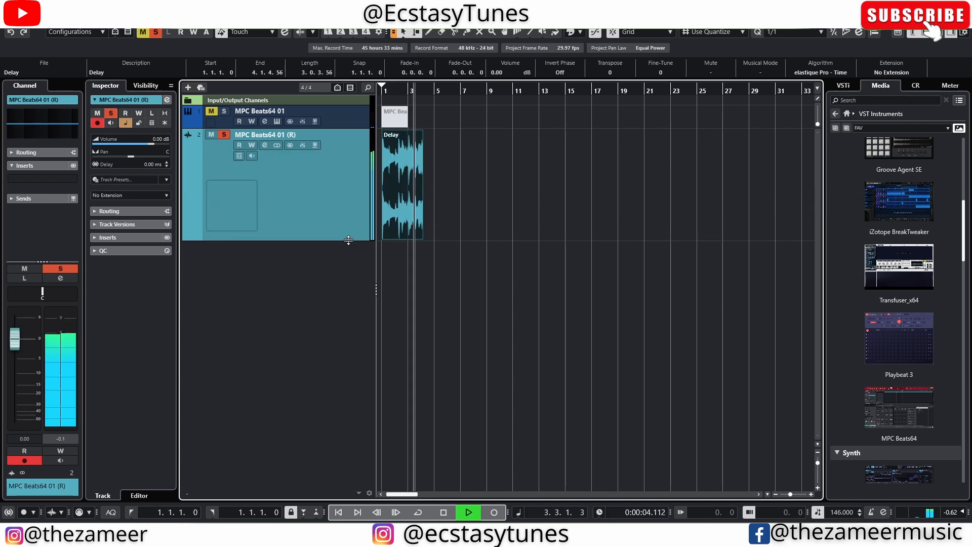
{"action": "key", "text": "space"}
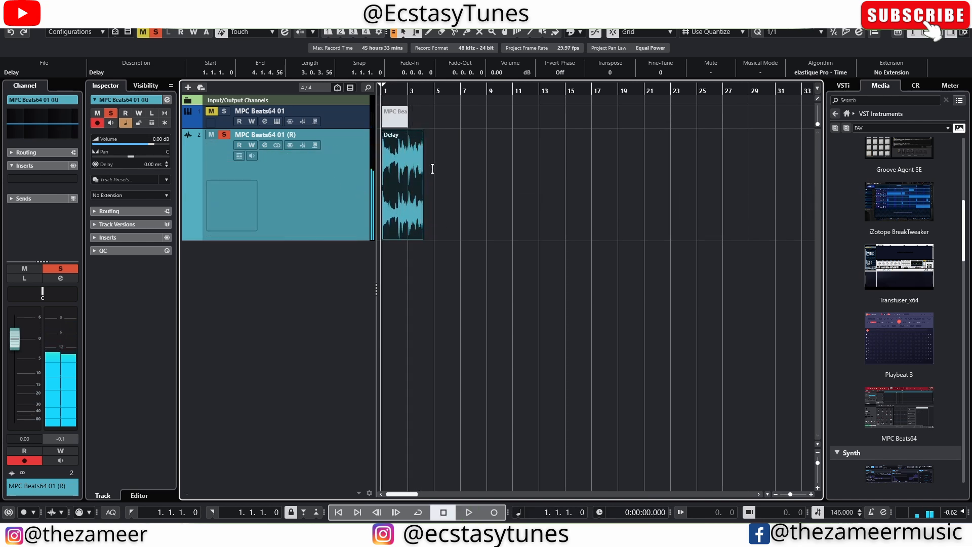
Undo the render, reopen the MPC Beats64 instrument to reach the Sample track's controls, and close its window.
{"action": "key", "text": "ctrl+z"}
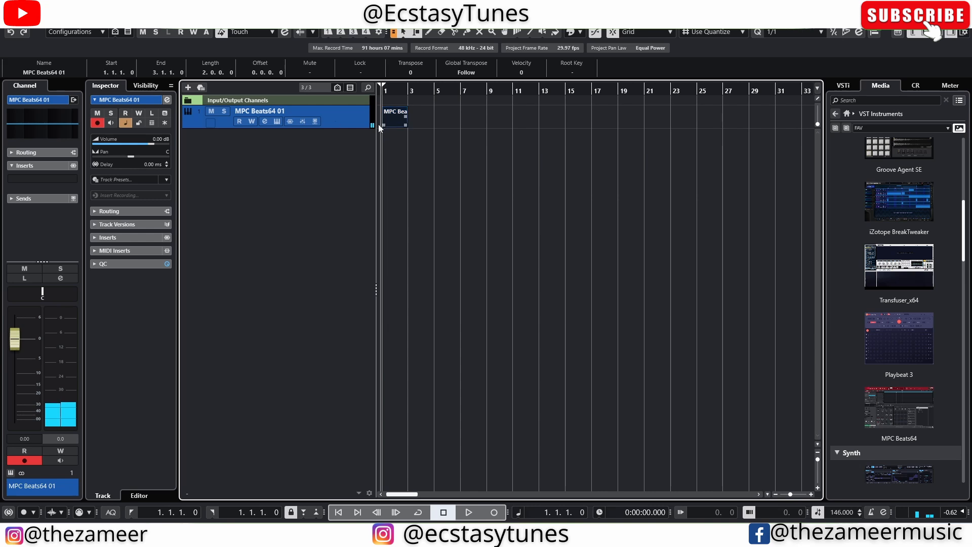
{"action": "left_click", "coordinate": [275, 122]}
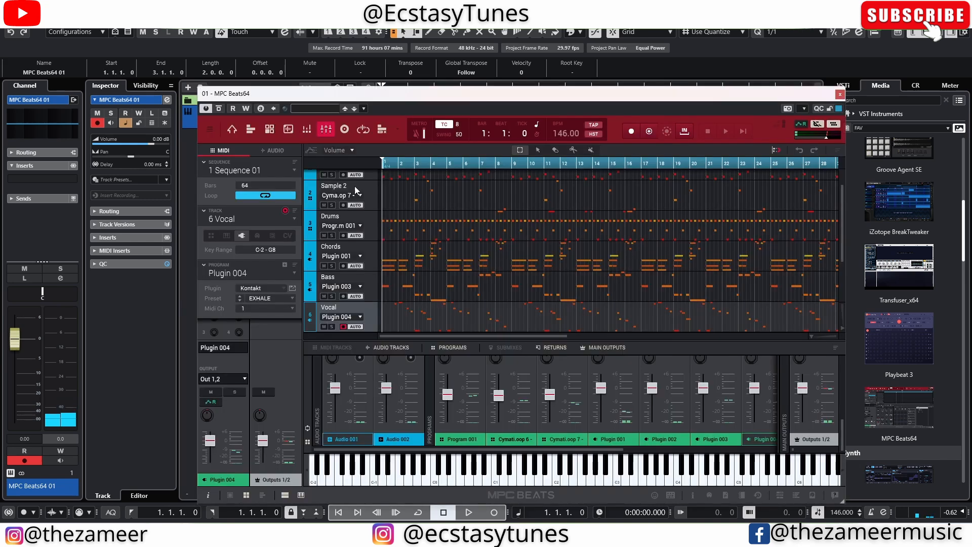
{"action": "scroll", "coordinate": [344, 192], "scroll_direction": "up", "scroll_amount": 2}
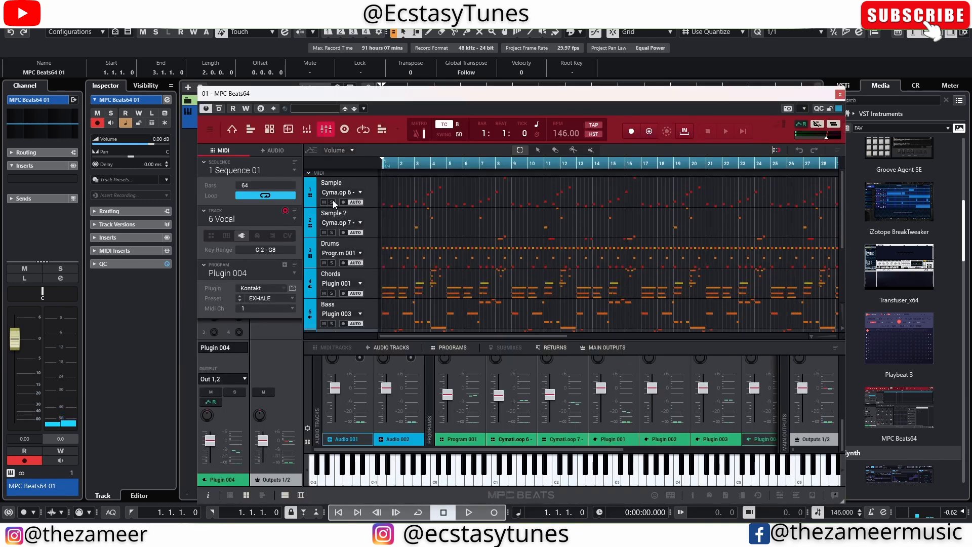
{"action": "left_click", "coordinate": [840, 94]}
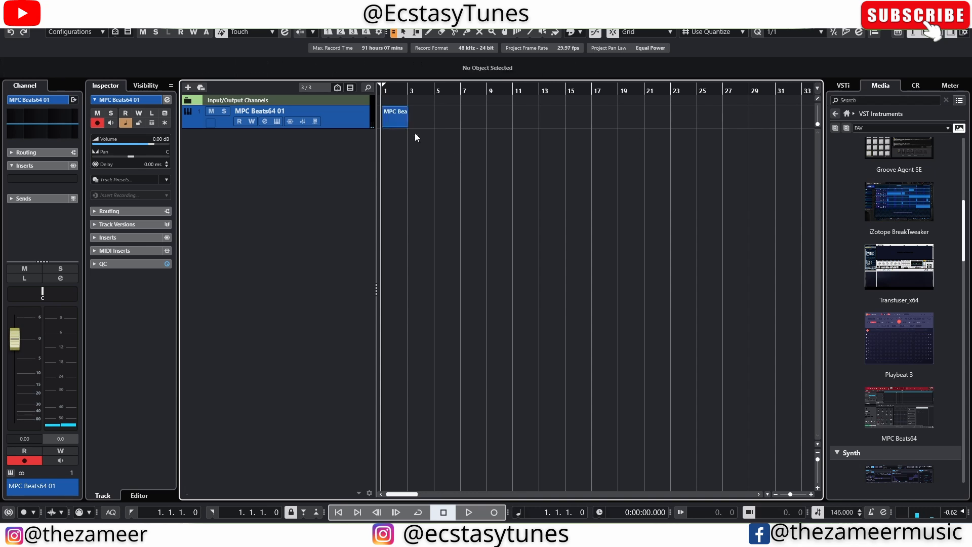
Render the two-bar MPC Beats64 part in place again with the current settings.
{"action": "right_click", "coordinate": [393, 121]}
{"action": "mouse_move", "coordinate": [456, 192]}
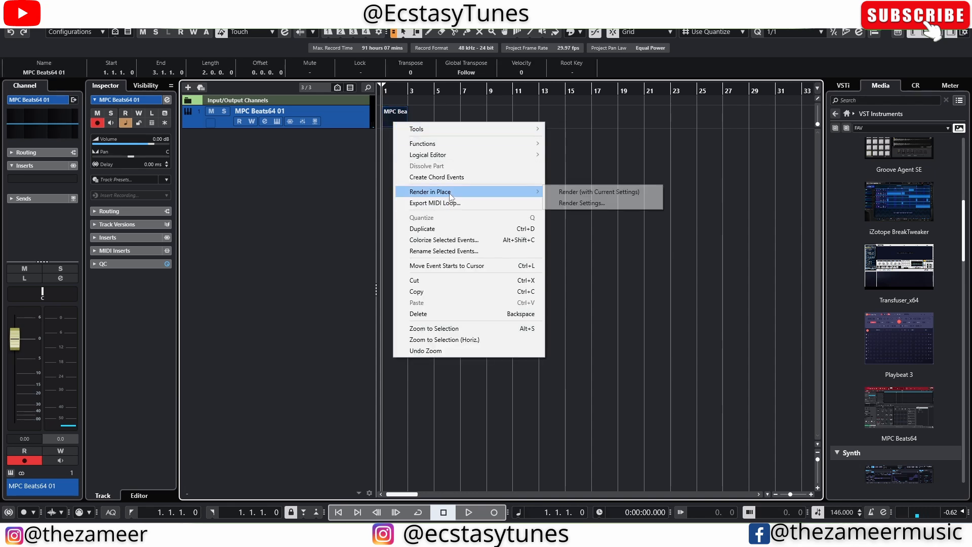
{"action": "left_click", "coordinate": [587, 192]}
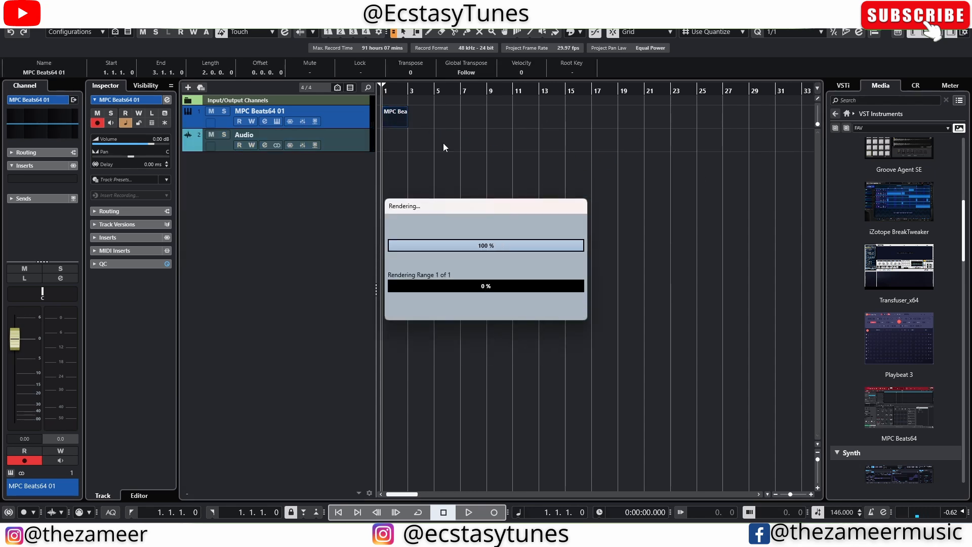
Solo the newly rendered audio track, play it, and open its channel settings to check the level meters.
{"action": "left_click", "coordinate": [223, 134]}
{"action": "key", "text": "space"}
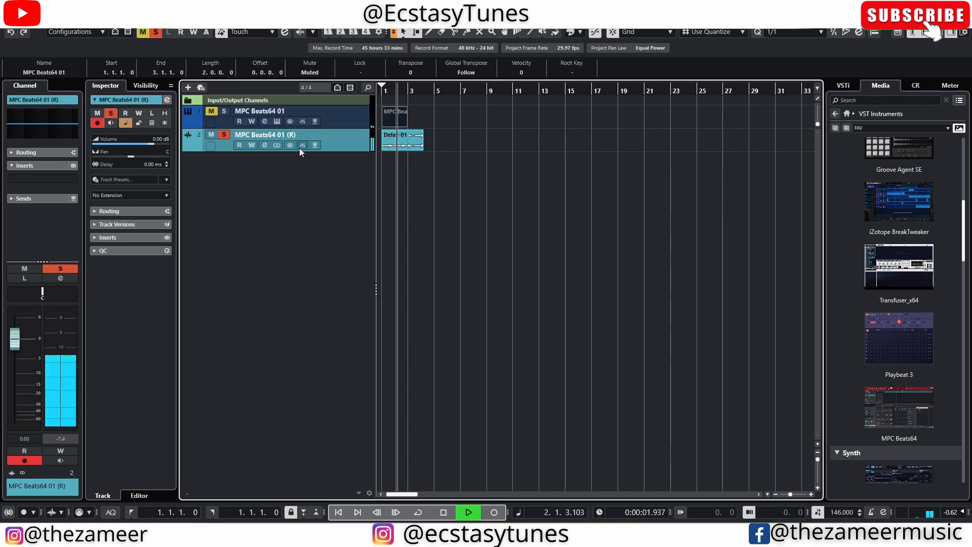
{"action": "left_click", "coordinate": [264, 145]}
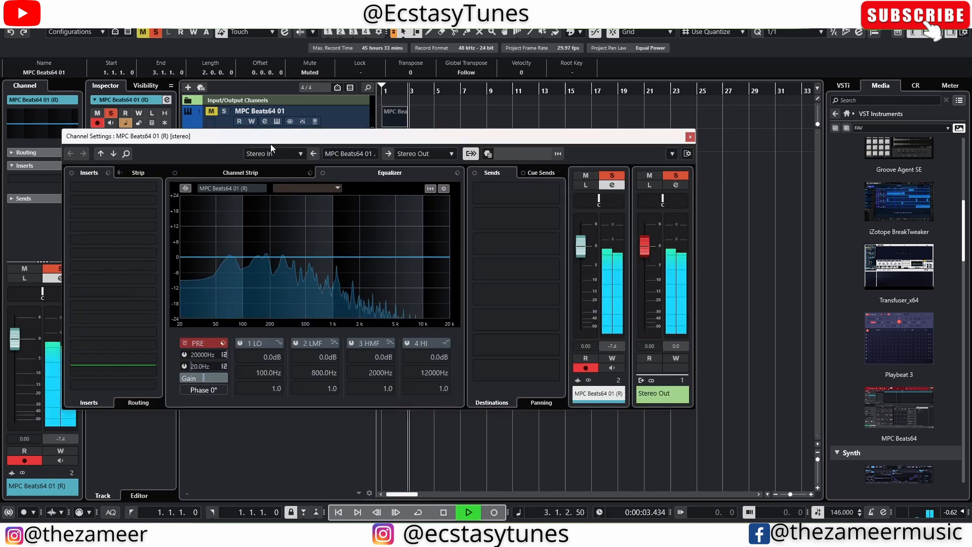
Close the channel settings, stop playback, and remove the rendered audio track so only the MPC Beats64 instrument track remains.
{"action": "left_click", "coordinate": [690, 137]}
{"action": "key", "text": "space"}
{"action": "left_click", "coordinate": [429, 162]}
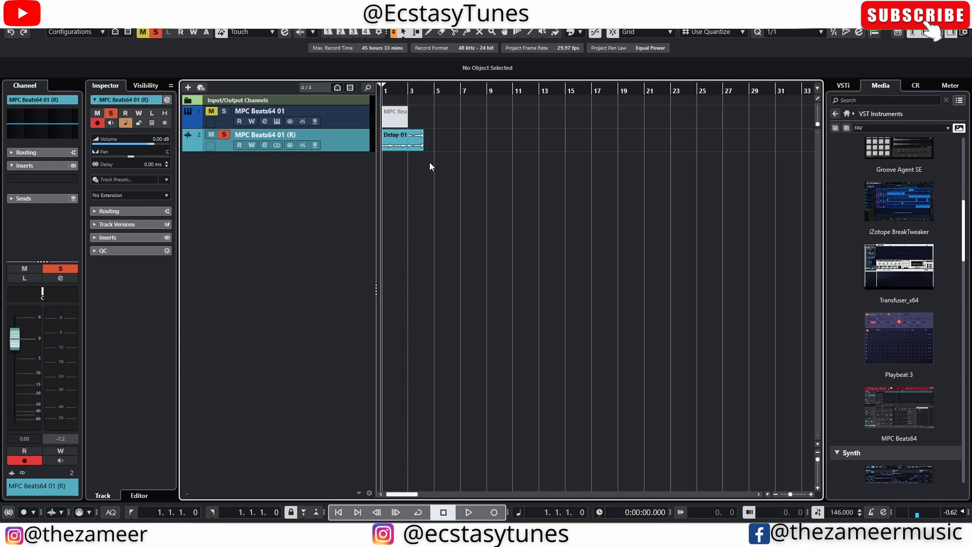
{"action": "key", "text": "Delete"}
Reopen the MPC Beats64 instrument, turn off solo on the Sample track, and select the Drums track.
{"action": "left_click", "coordinate": [277, 121]}
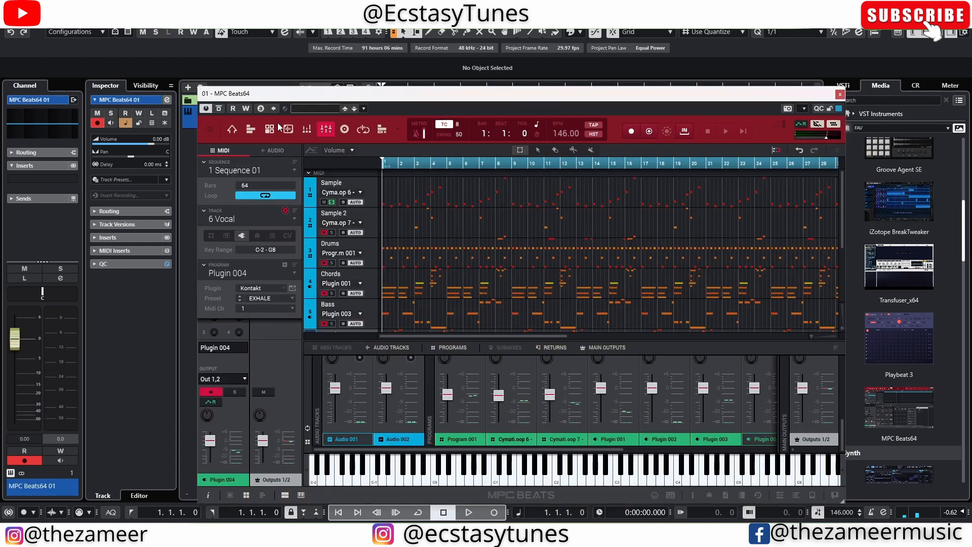
{"action": "left_click", "coordinate": [332, 202]}
{"action": "left_click", "coordinate": [367, 246]}
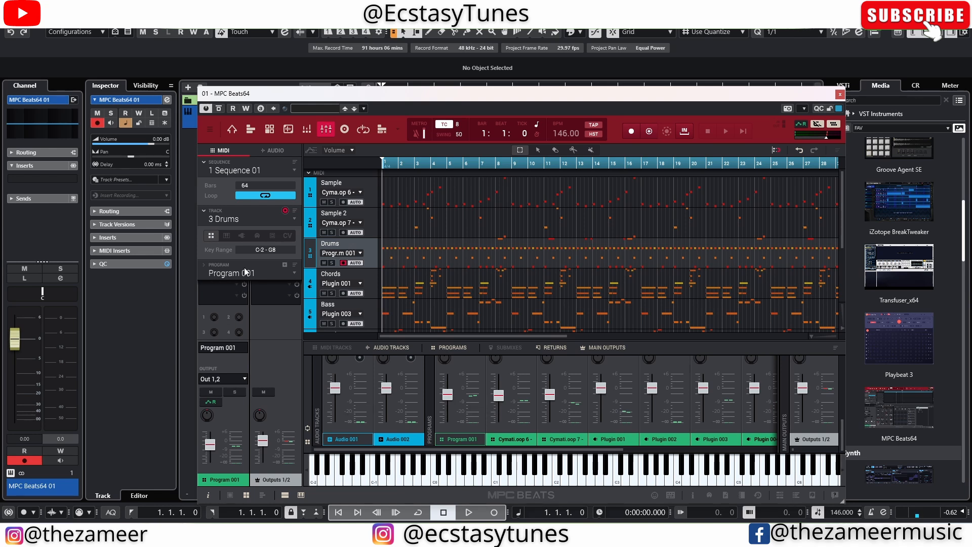
Show the pads of the Drums program and audition the sounds on pads A01 to A04.
{"action": "left_click", "coordinate": [269, 128]}
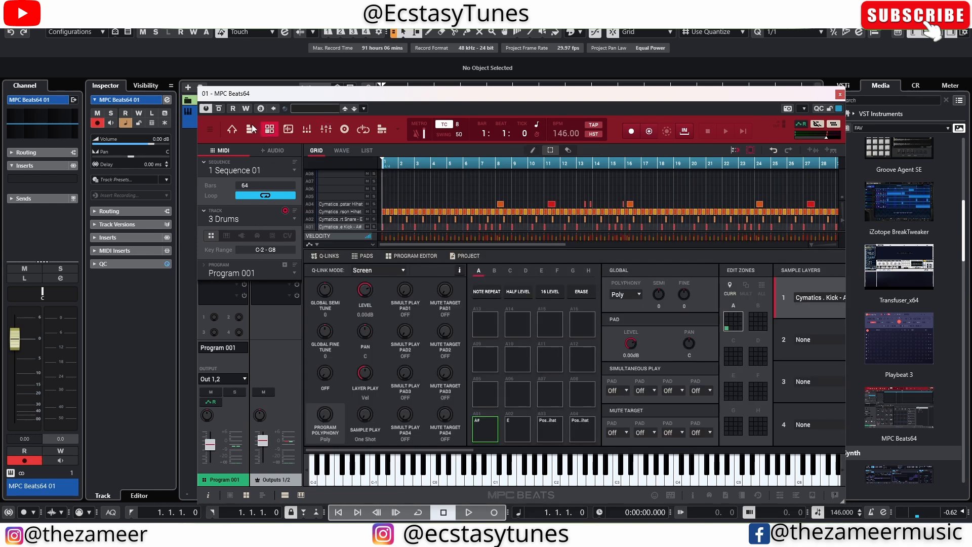
{"action": "left_click", "coordinate": [480, 424]}
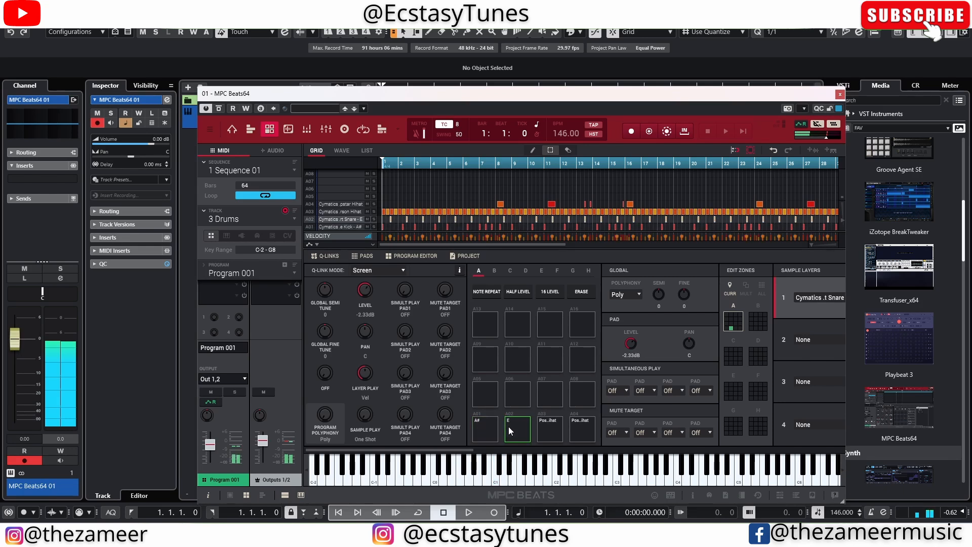
{"action": "left_click", "coordinate": [548, 431]}
{"action": "left_click", "coordinate": [576, 428]}
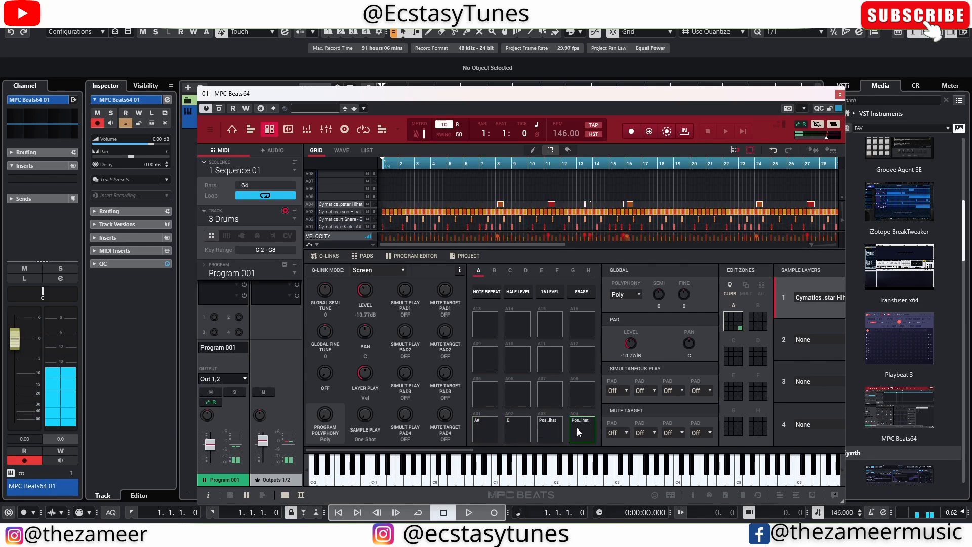
{"action": "left_click", "coordinate": [484, 427]}
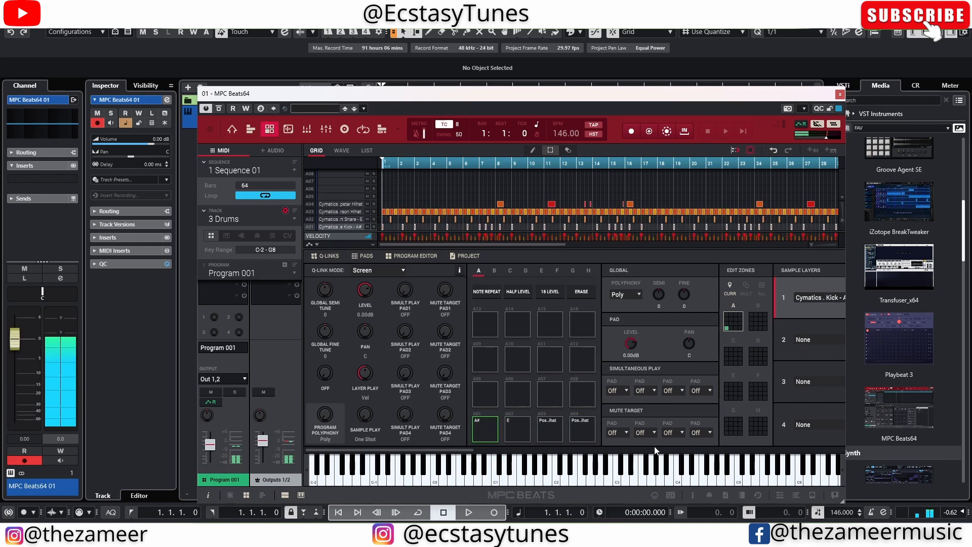
Show the pad mixer for the Drums program, solo Program 001, and play it to check the individual pad levels.
{"action": "left_click", "coordinate": [288, 129]}
{"action": "left_click", "coordinate": [267, 130]}
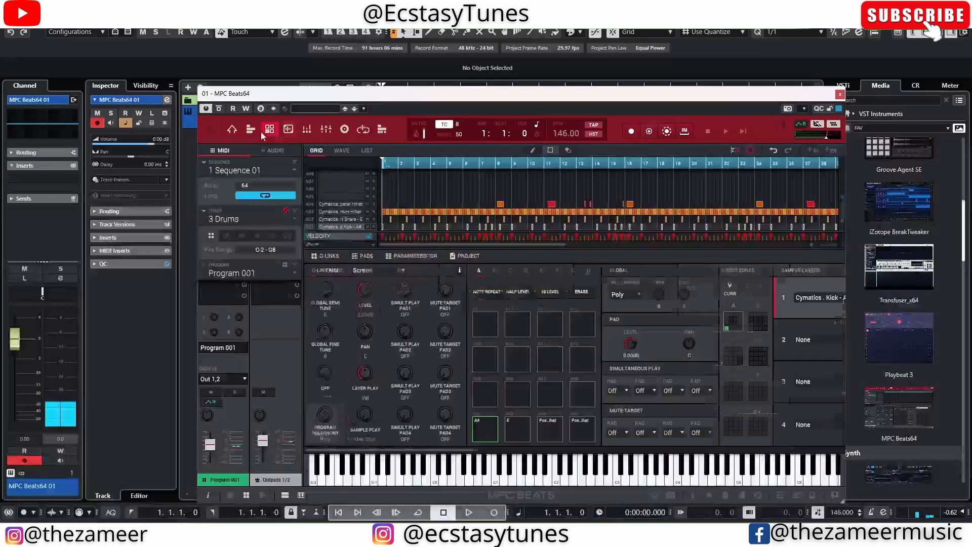
{"action": "left_click", "coordinate": [307, 130]}
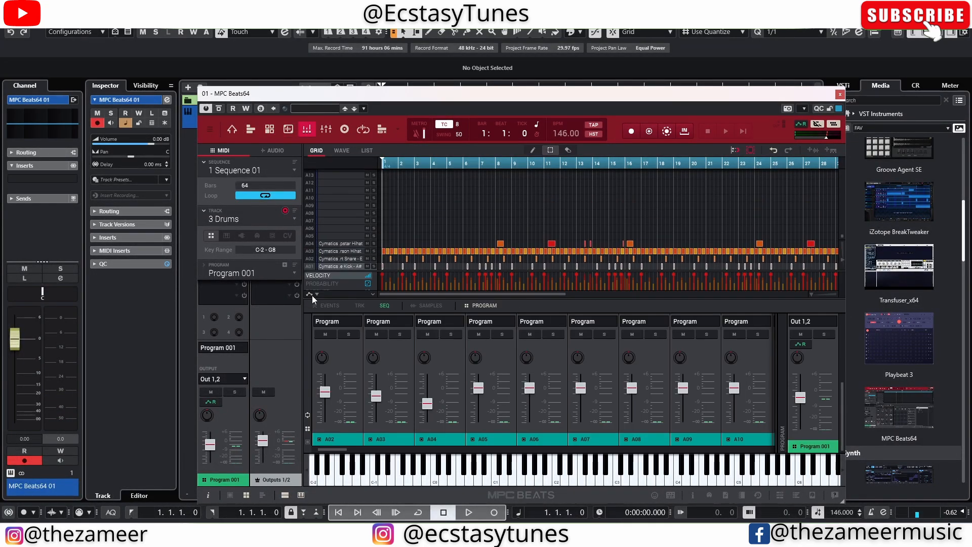
{"action": "left_click", "coordinate": [235, 391]}
{"action": "key", "text": "space"}
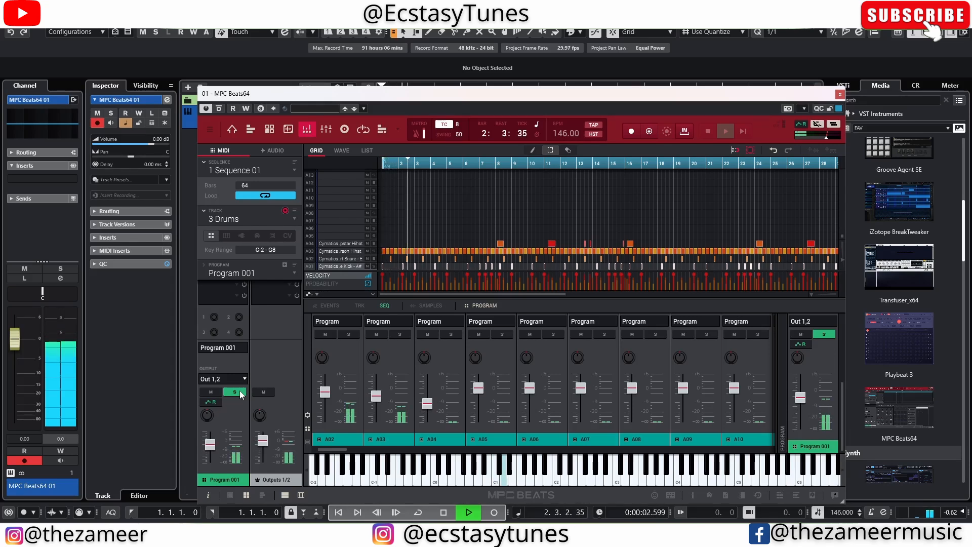
{"action": "key", "text": "space"}
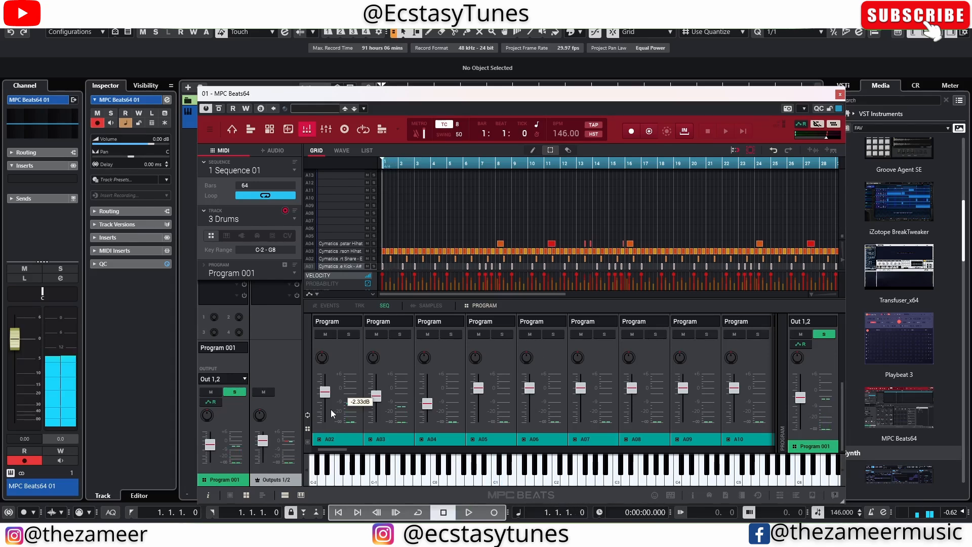
{"action": "mouse_move", "coordinate": [323, 399]}
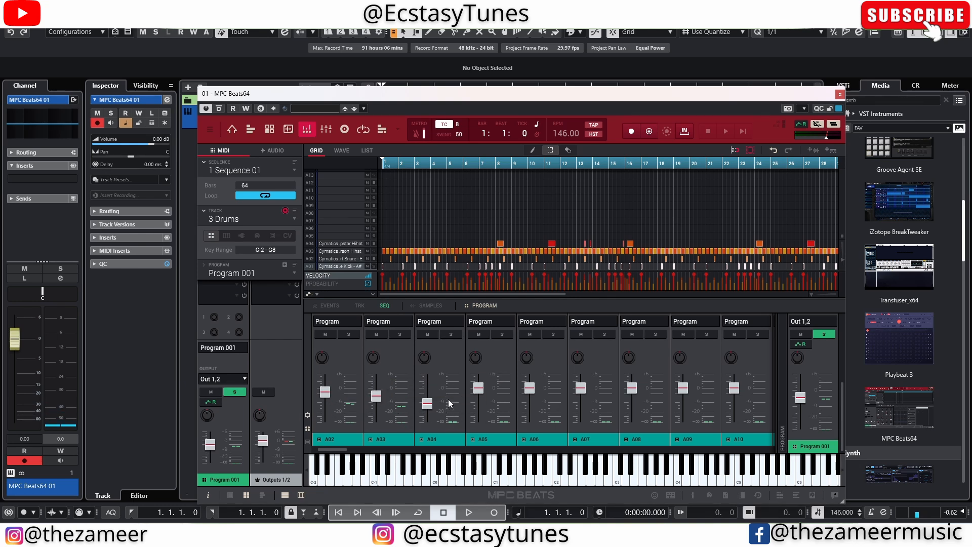
Route drum pad A02 to stereo output Out 1,2 and pad A03 to Out 3,4.
{"action": "left_click", "coordinate": [333, 323]}
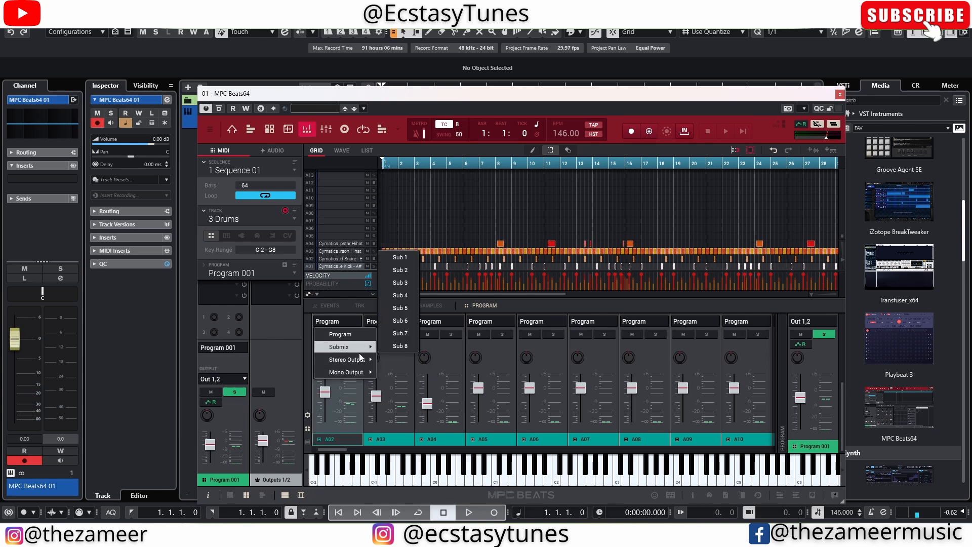
{"action": "mouse_move", "coordinate": [349, 359]}
{"action": "left_click", "coordinate": [404, 169]}
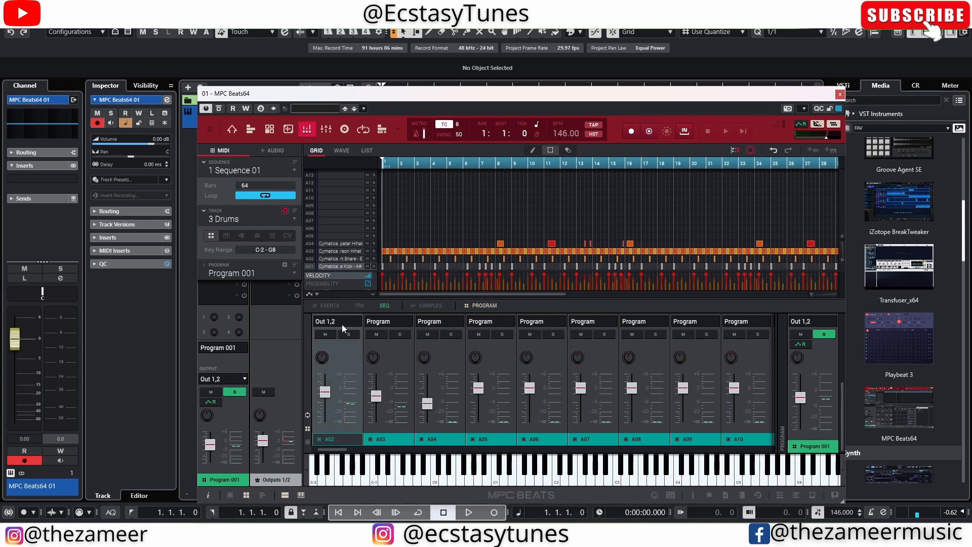
{"action": "left_click", "coordinate": [376, 321]}
{"action": "mouse_move", "coordinate": [400, 360]}
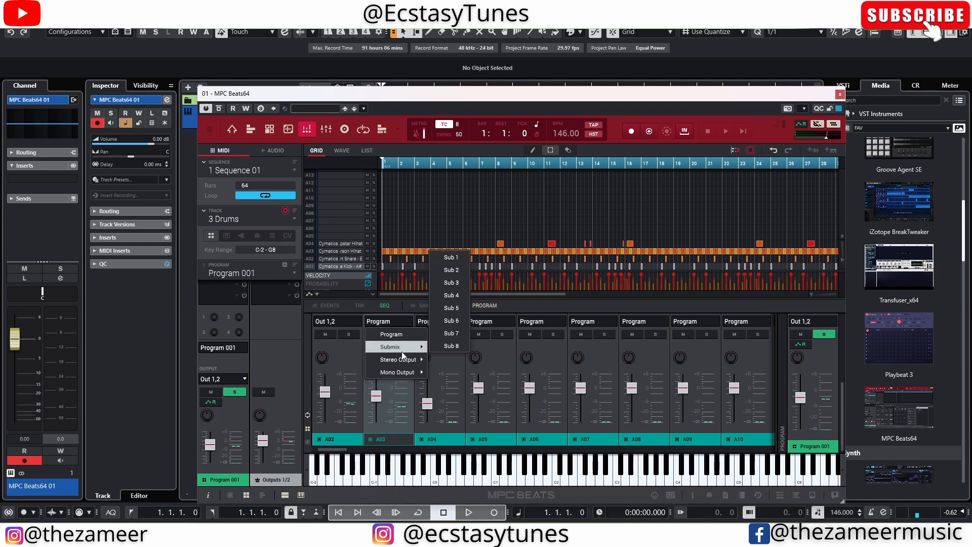
{"action": "left_click", "coordinate": [463, 182]}
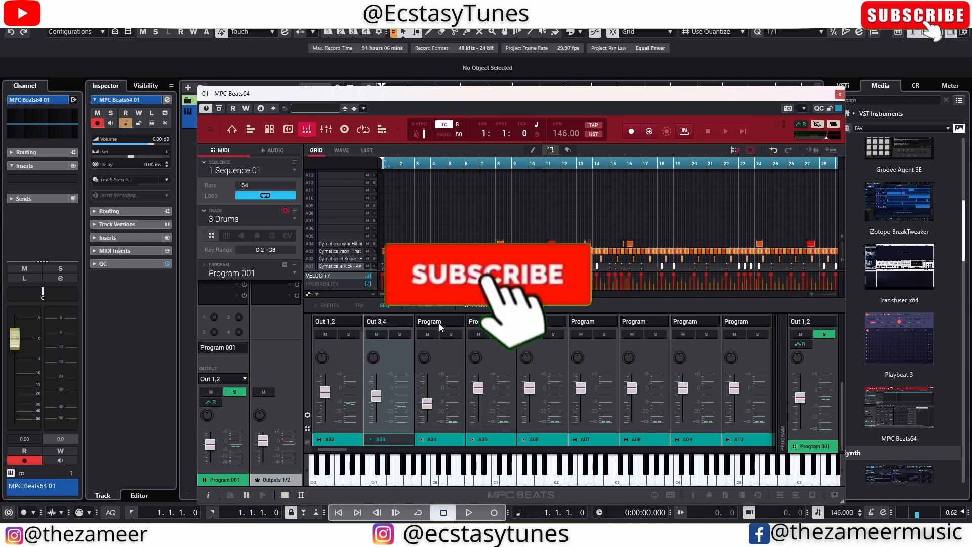
Route drum pad A04 to stereo output Out 5,6 and pad A05 to Out 7,8.
{"action": "left_click", "coordinate": [427, 321]}
{"action": "mouse_move", "coordinate": [449, 360]}
{"action": "left_click", "coordinate": [501, 194]}
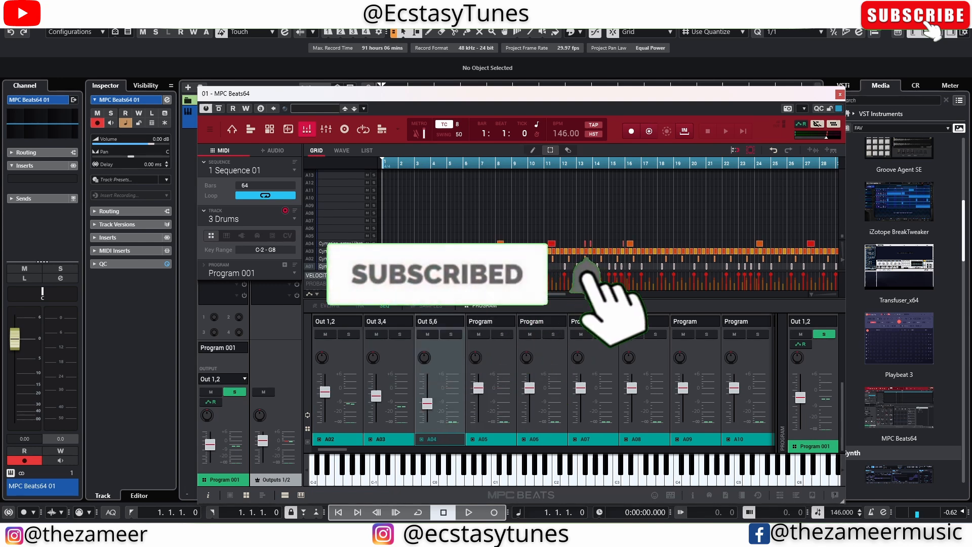
{"action": "left_click", "coordinate": [478, 321]}
{"action": "mouse_move", "coordinate": [500, 359]}
{"action": "left_click", "coordinate": [562, 204]}
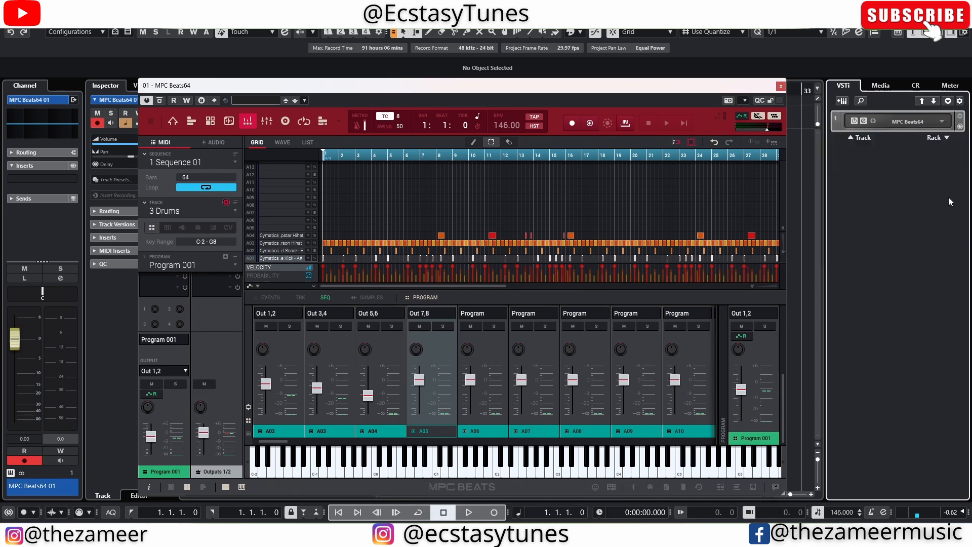
Activate MPC Beats64's stereo outputs 3,4, 5,6 and 7,8 in Cubase, play briefly, and close the instrument window.
{"action": "left_click", "coordinate": [943, 122]}
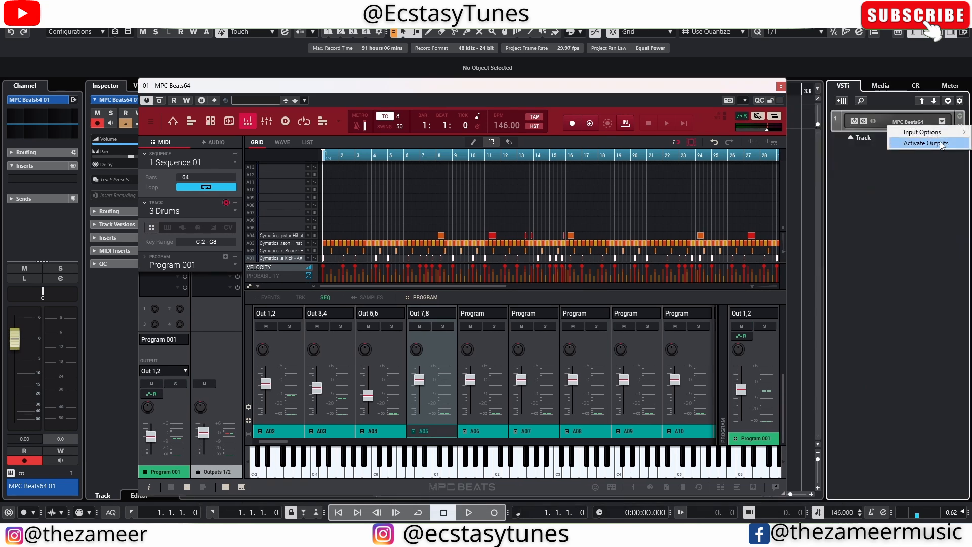
{"action": "left_click", "coordinate": [940, 144]}
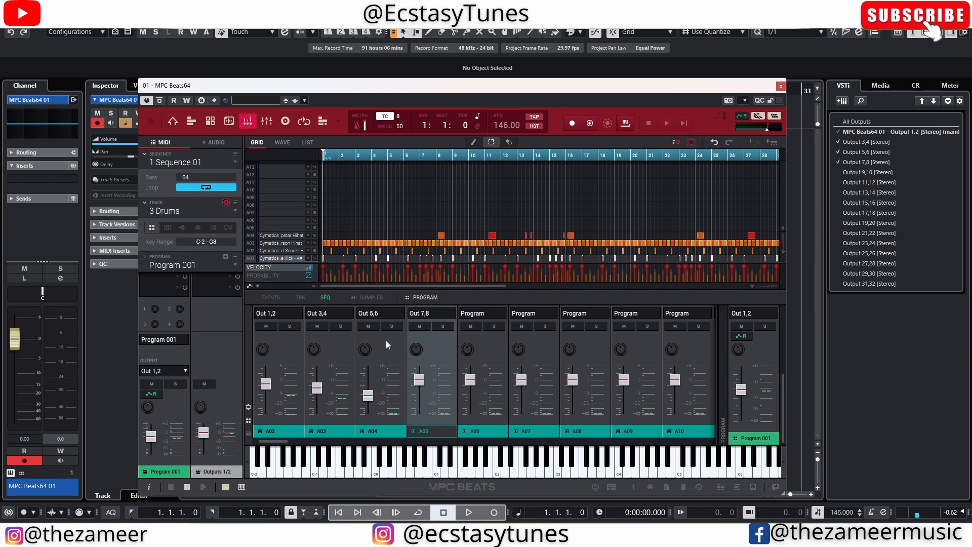
{"action": "key", "text": "space"}
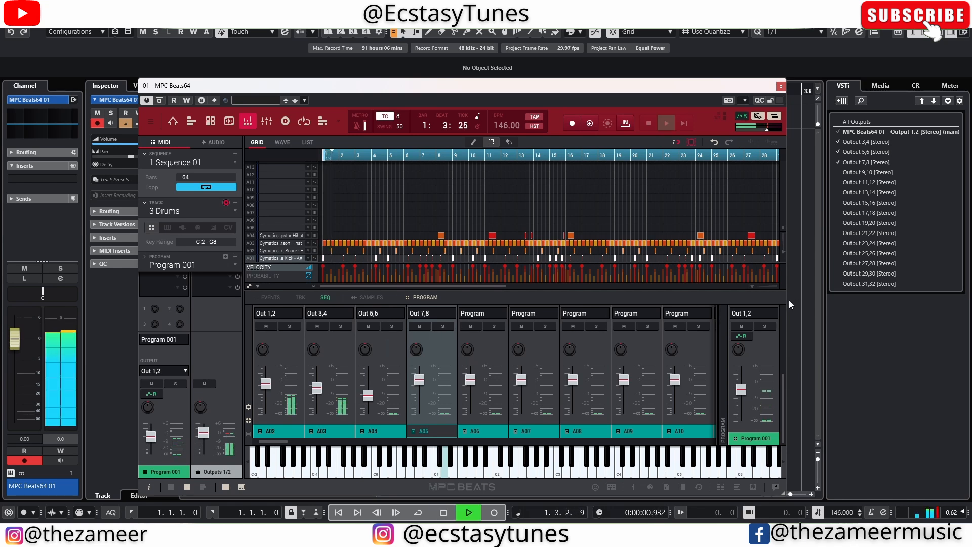
{"action": "left_click", "coordinate": [780, 86]}
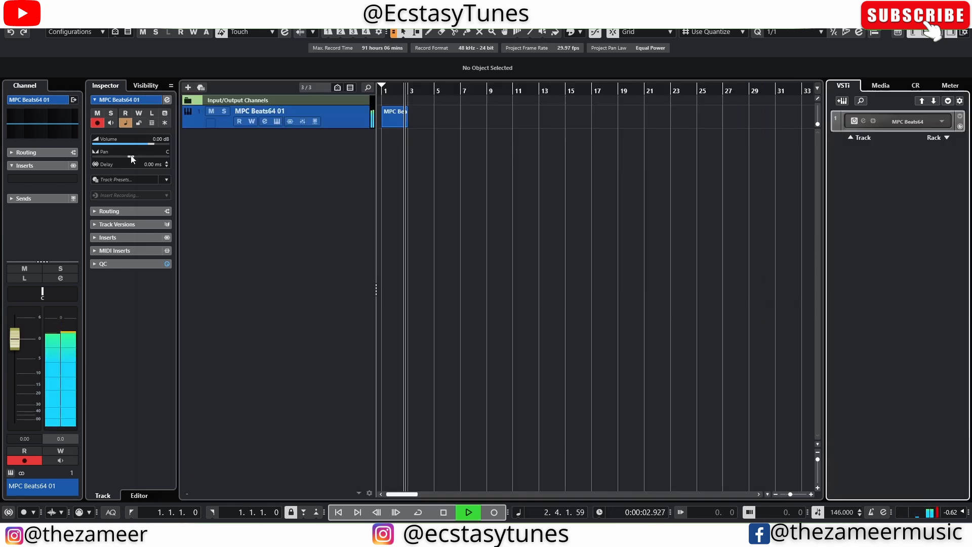
{"action": "key", "text": "space"}
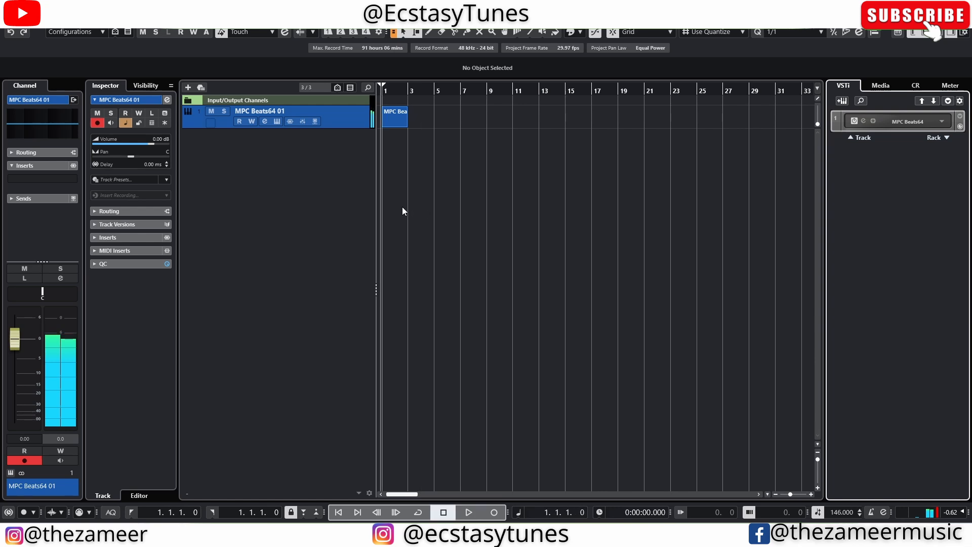
Expand the MPC Beats64 track to show its separate output channels and play the project to check their meters.
{"action": "left_click", "coordinate": [188, 124]}
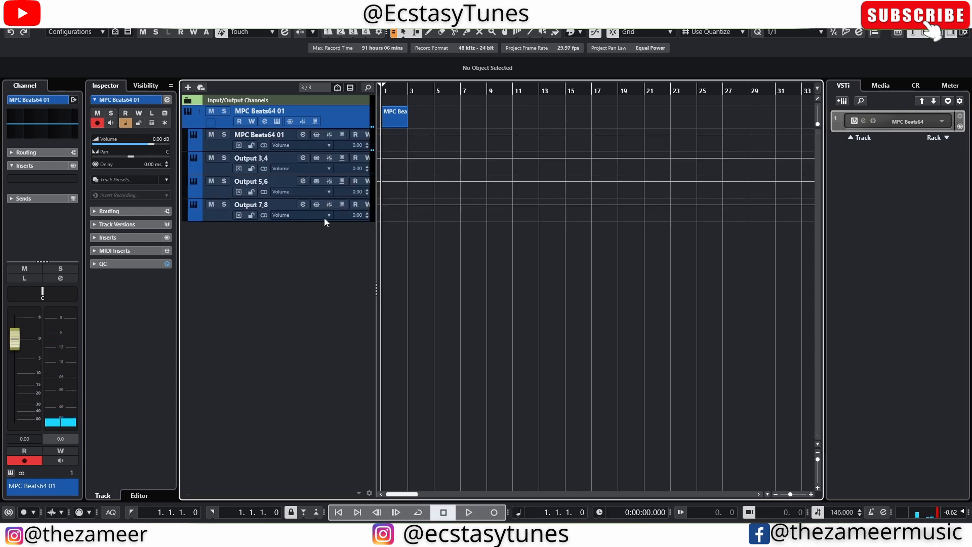
{"action": "key", "text": "space"}
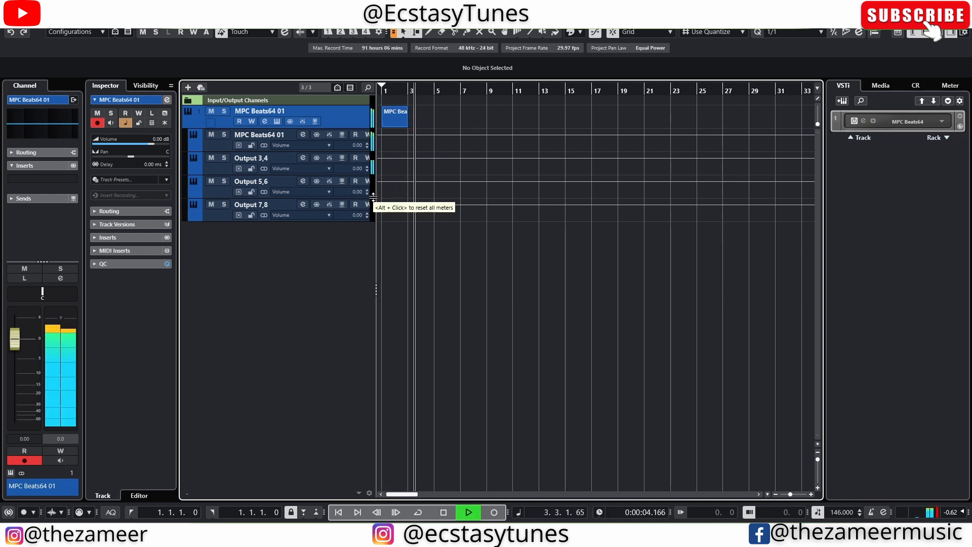
{"action": "key", "text": "space"}
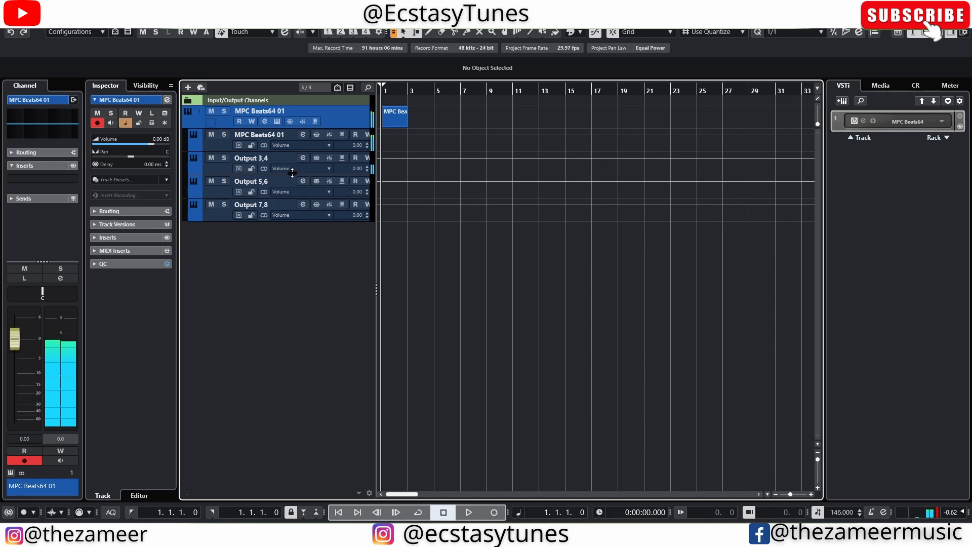
Reopen the MPC Beats64 instrument and route drum pad A01 to stereo output Out 1,2.
{"action": "left_click", "coordinate": [293, 169]}
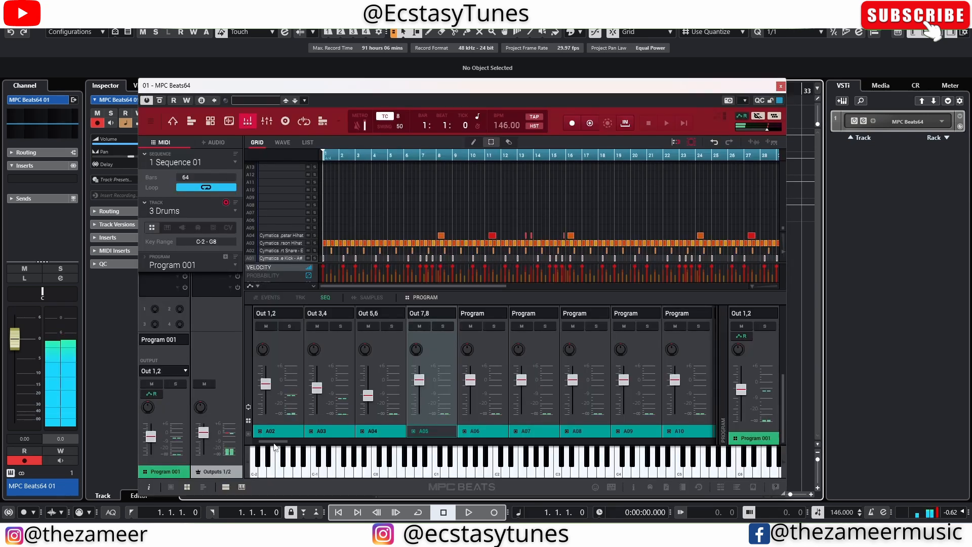
{"action": "left_click_drag", "start_coordinate": [274, 442], "coordinate": [257, 441]}
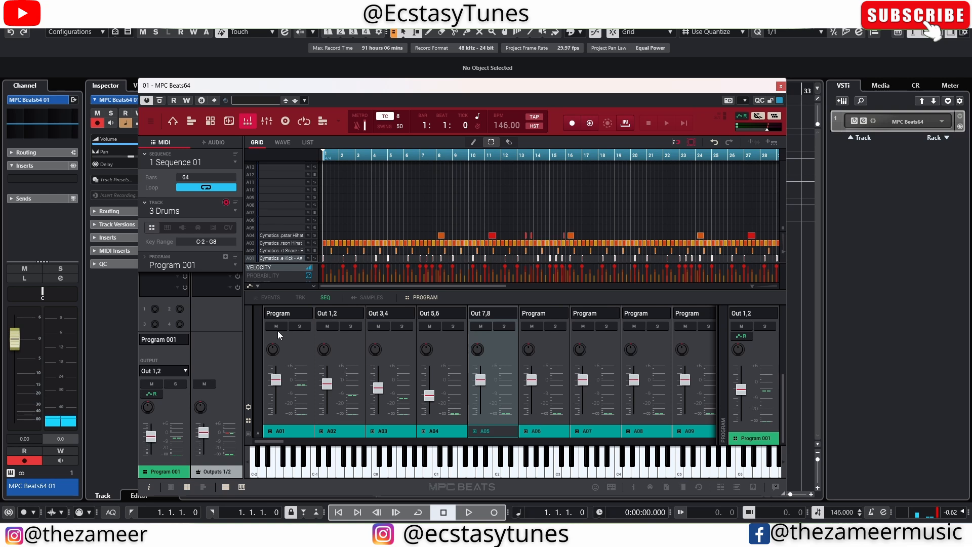
{"action": "left_click", "coordinate": [284, 314]}
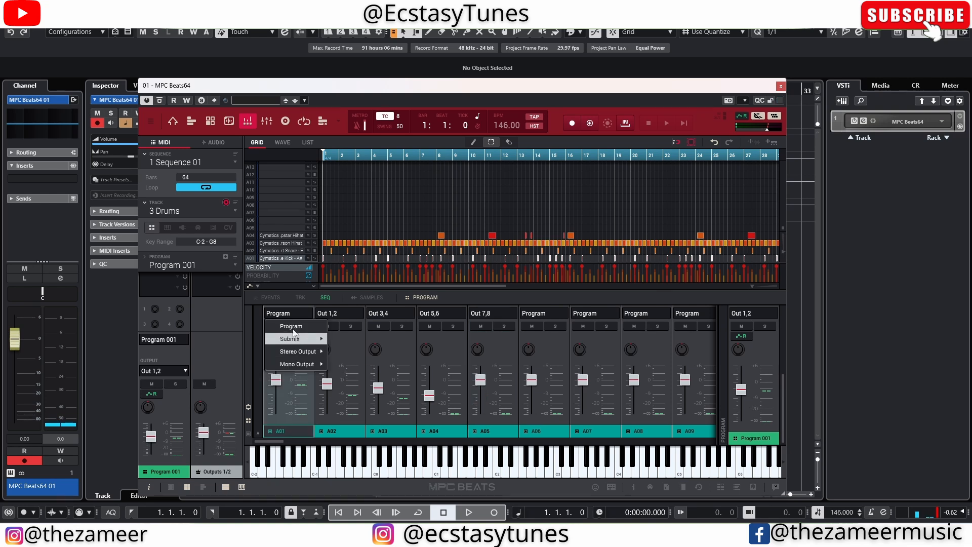
{"action": "mouse_move", "coordinate": [294, 338]}
{"action": "left_click", "coordinate": [296, 299]}
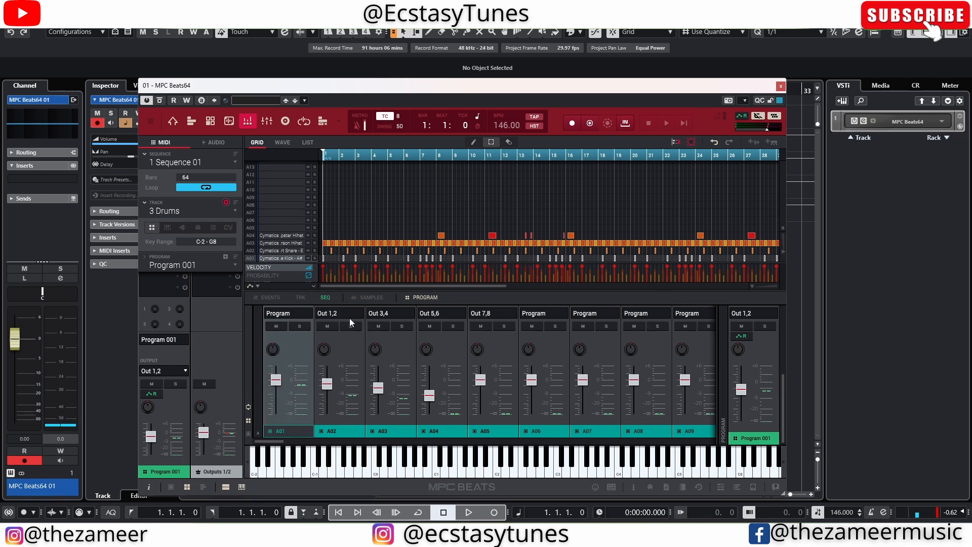
{"action": "left_click", "coordinate": [297, 315]}
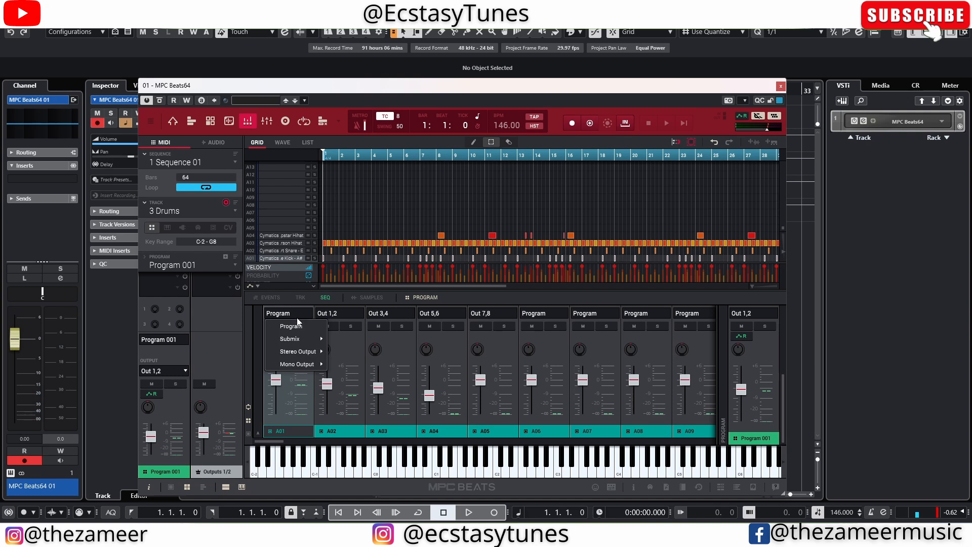
{"action": "mouse_move", "coordinate": [297, 351]}
{"action": "left_click", "coordinate": [353, 160]}
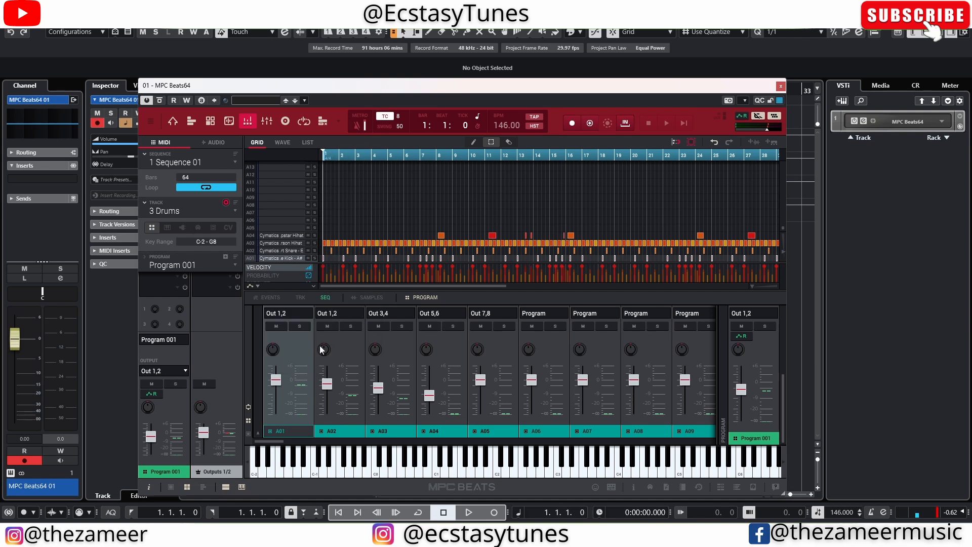
Reroute drum pad A02 to stereo output Out 3,4 and pad A03 to Out 5,6.
{"action": "left_click", "coordinate": [333, 320]}
{"action": "mouse_move", "coordinate": [354, 351]}
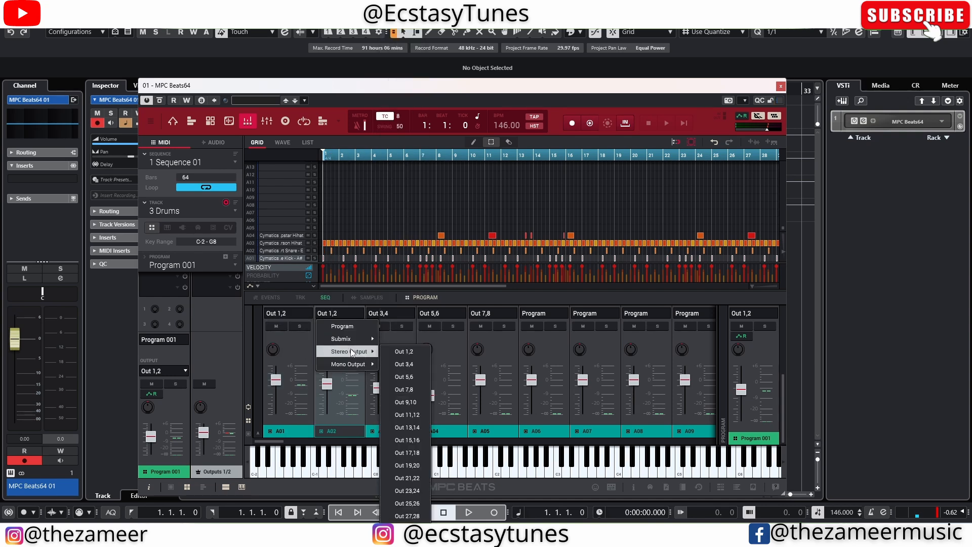
{"action": "left_click", "coordinate": [403, 364]}
{"action": "left_click", "coordinate": [385, 314]}
{"action": "mouse_move", "coordinate": [411, 351]}
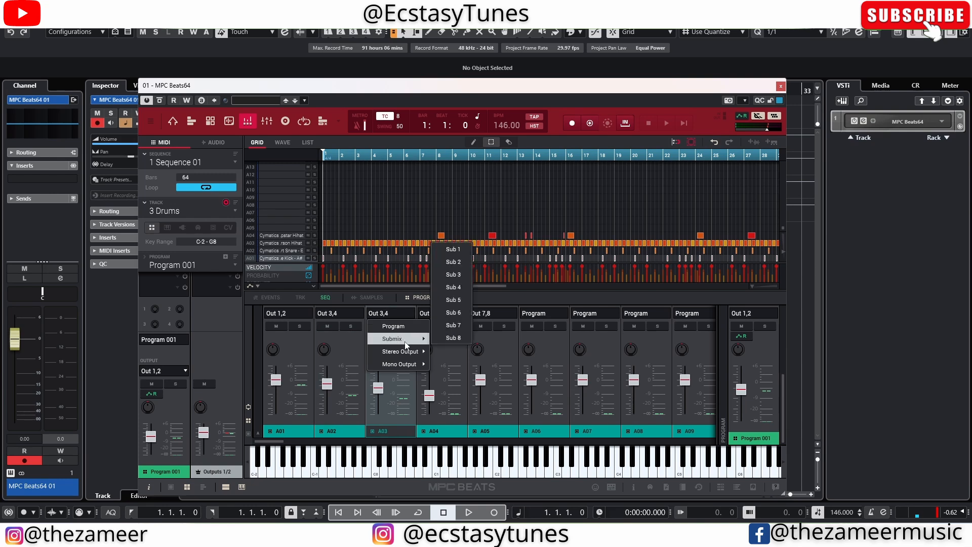
{"action": "left_click", "coordinate": [464, 367]}
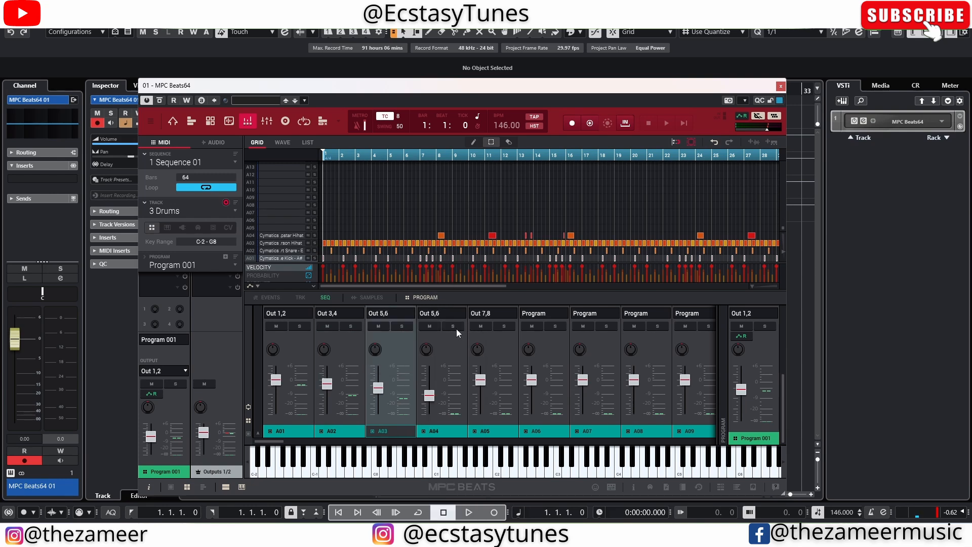
Route drum pad A04 to stereo output Out 7,8 and set pad A05's output back to Program.
{"action": "left_click", "coordinate": [441, 317]}
{"action": "mouse_move", "coordinate": [458, 349]}
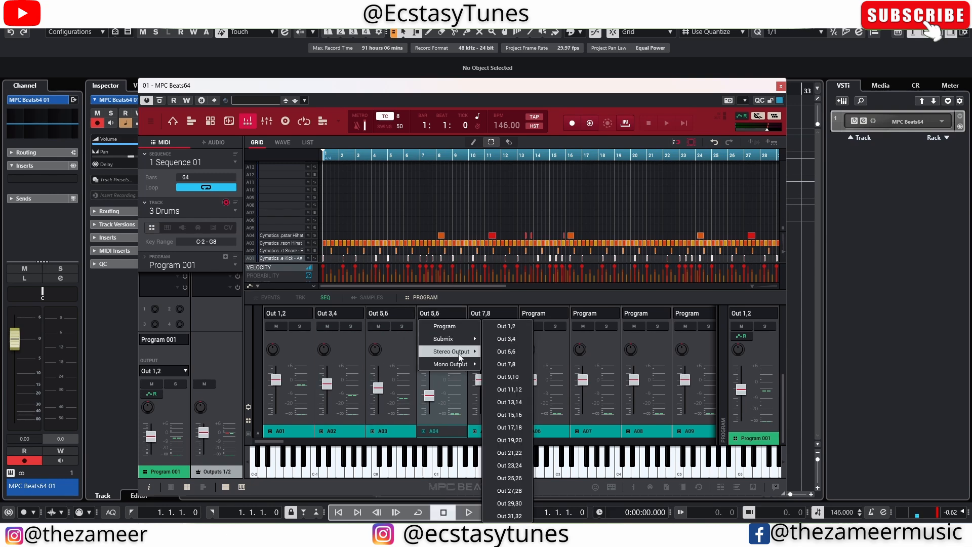
{"action": "left_click", "coordinate": [499, 371]}
{"action": "left_click", "coordinate": [491, 313]}
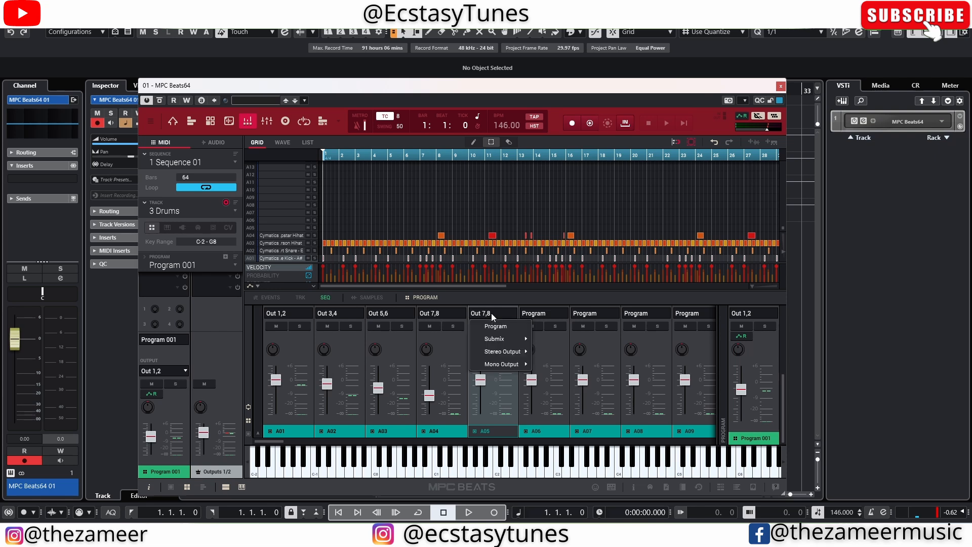
{"action": "left_click", "coordinate": [498, 327]}
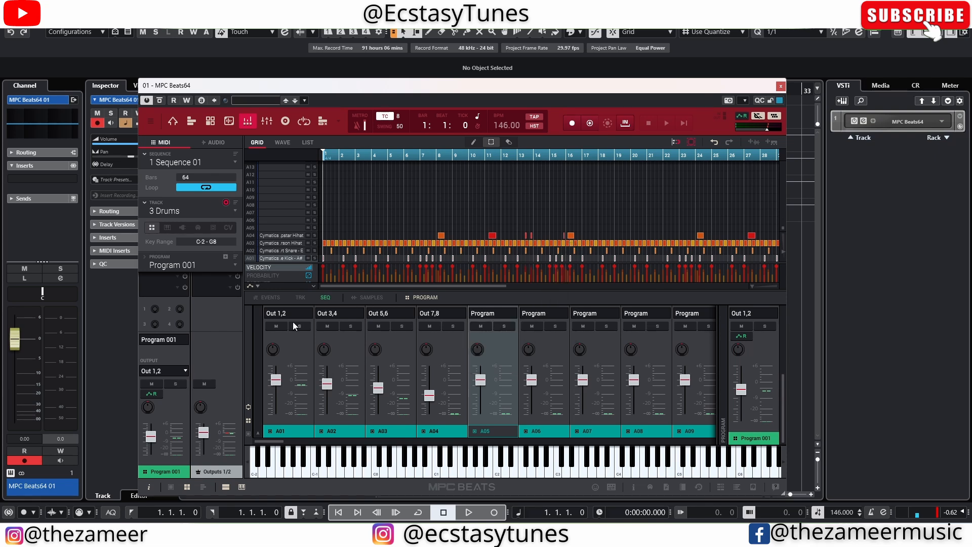
Play the project to compare pad levels with the main, 3,4, 5,6 and 7,8 output meters, and close the instrument window.
{"action": "key", "text": "space"}
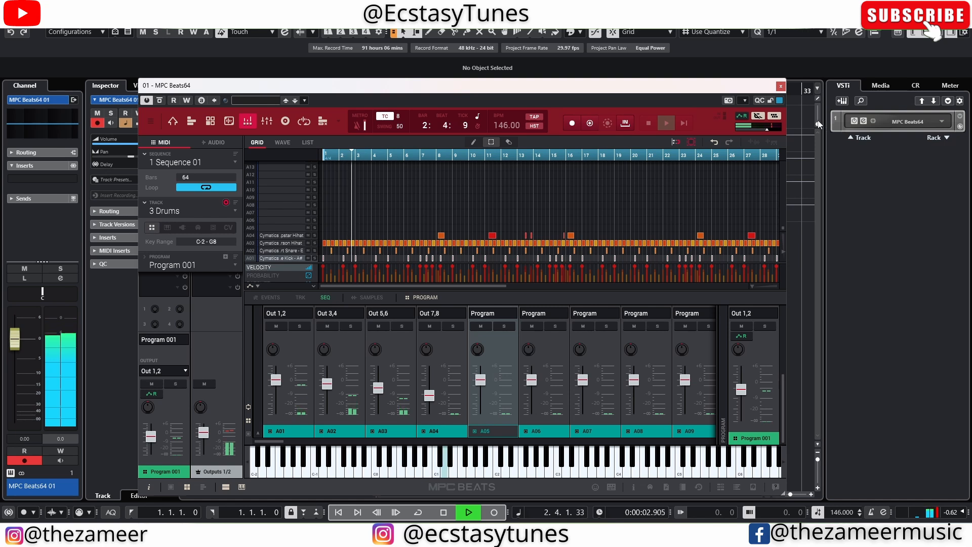
{"action": "key", "text": "space"}
{"action": "left_click_drag", "start_coordinate": [646, 89], "coordinate": [832, 261]}
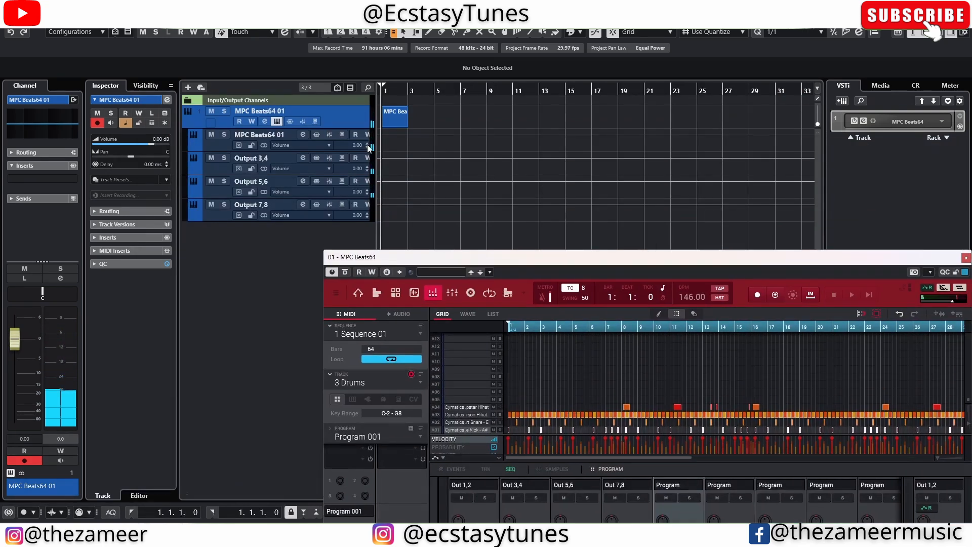
{"action": "key", "text": "space"}
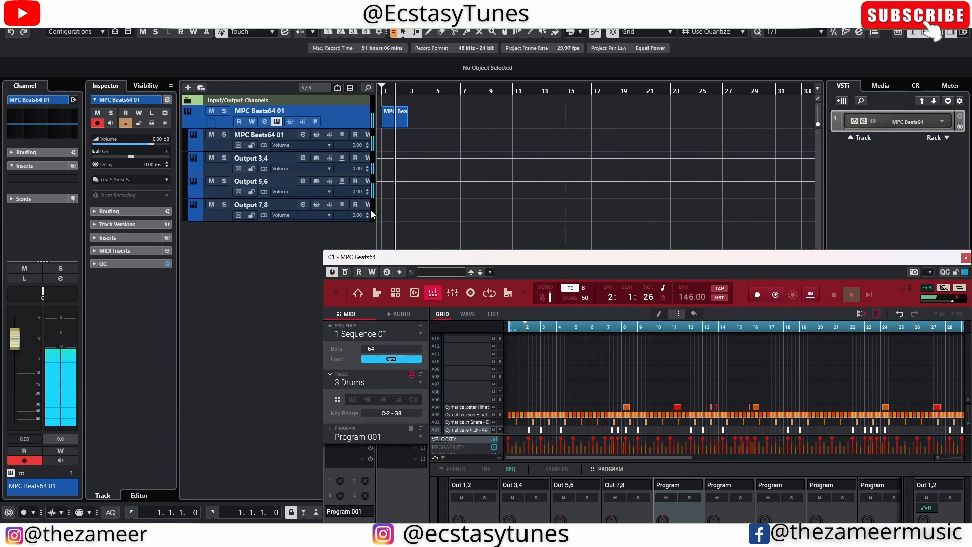
{"action": "left_click", "coordinate": [621, 327]}
{"action": "left_click_drag", "start_coordinate": [592, 260], "coordinate": [489, 140]}
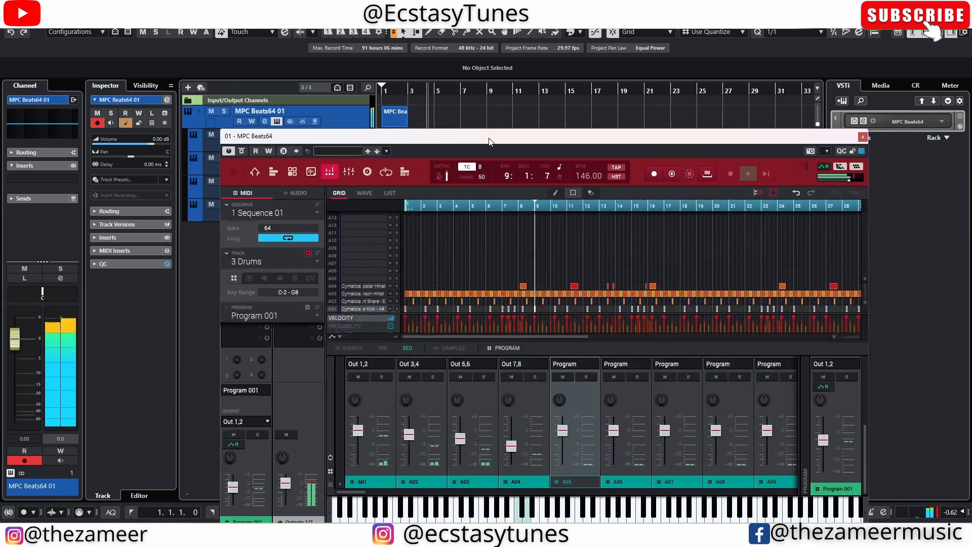
{"action": "key", "text": "space"}
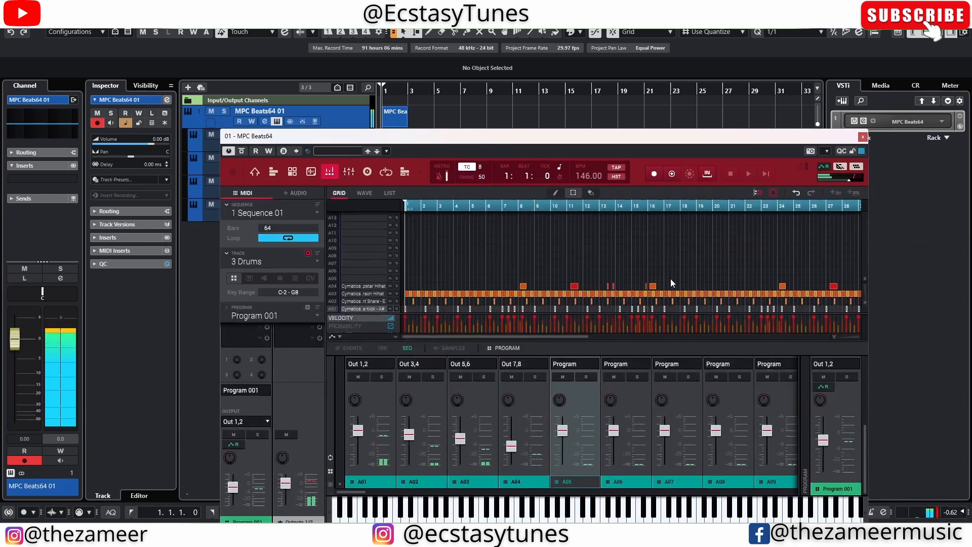
{"action": "left_click", "coordinate": [862, 138]}
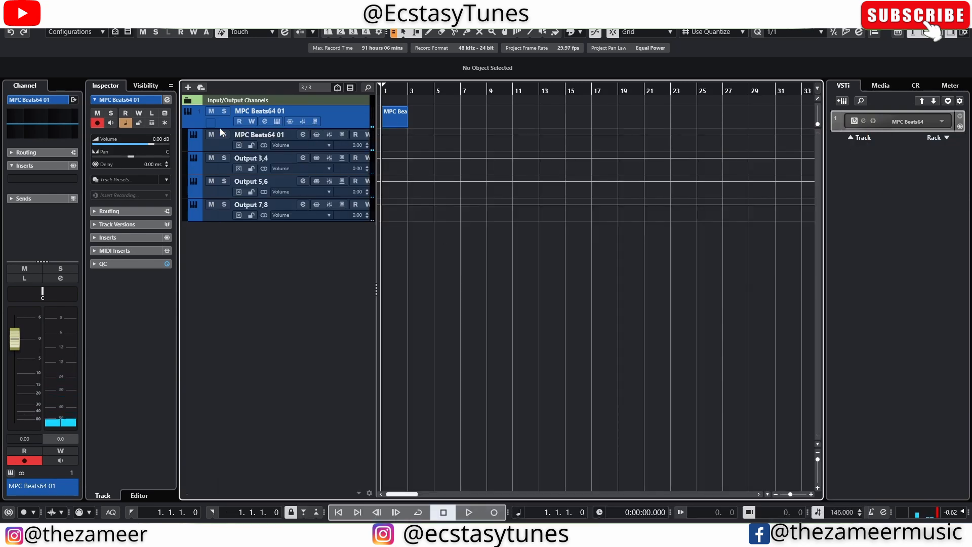
Reopen the MPC Beats64 instrument and show its overview of all tracks with their mixer channels.
{"action": "left_click", "coordinate": [276, 121]}
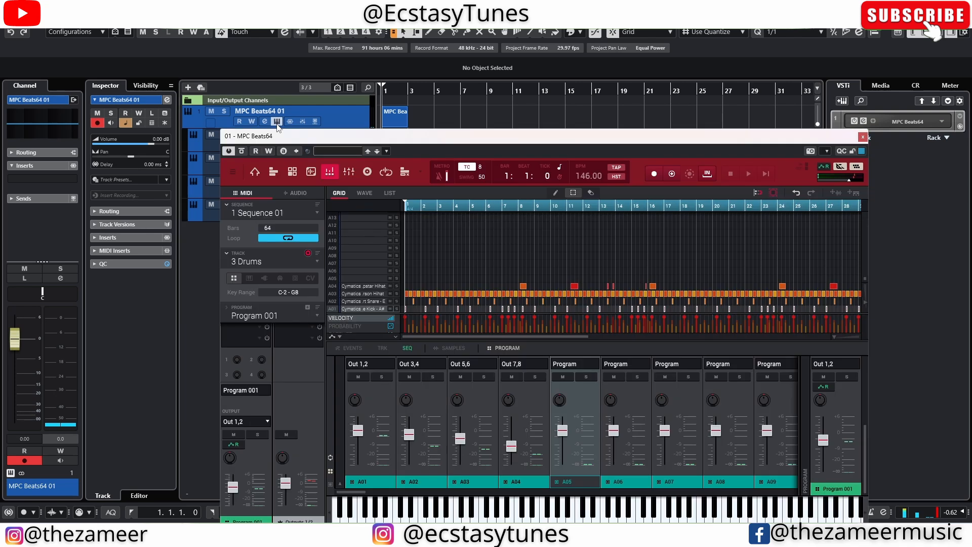
{"action": "left_click_drag", "start_coordinate": [445, 140], "coordinate": [426, 97]}
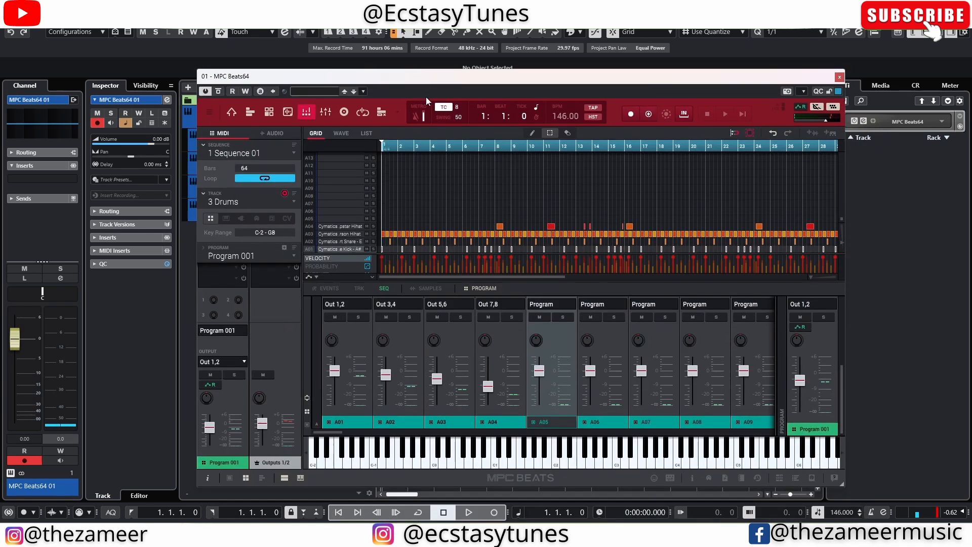
{"action": "left_click", "coordinate": [322, 115]}
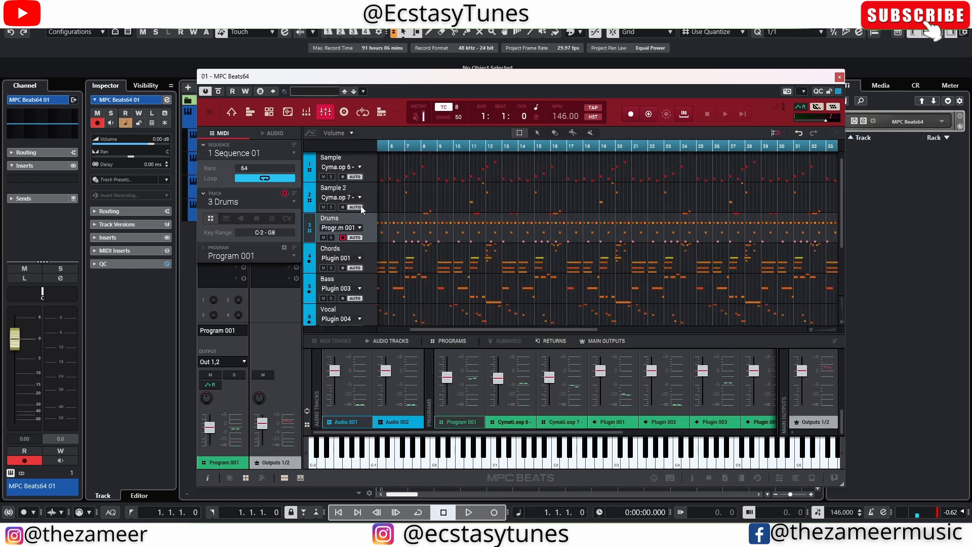
{"action": "left_click_drag", "start_coordinate": [767, 80], "coordinate": [711, 75]}
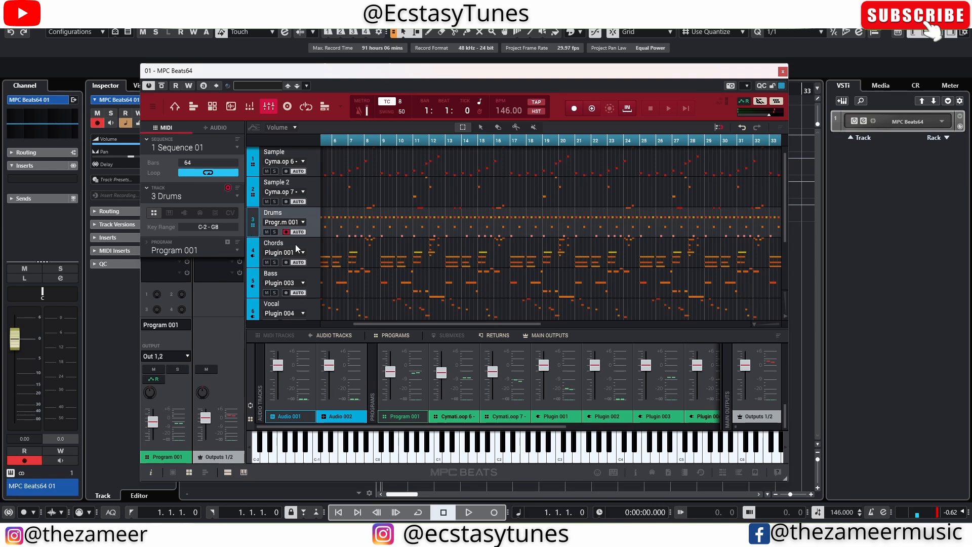
Solo the Sample track and play it briefly to identify its channel in the mixer.
{"action": "left_click", "coordinate": [311, 163]}
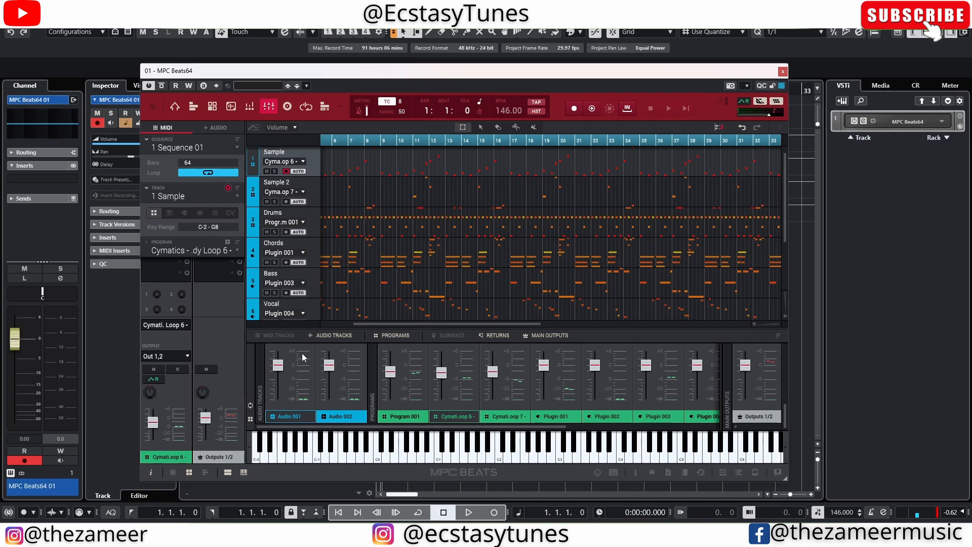
{"action": "scroll", "coordinate": [284, 382], "scroll_direction": "up", "scroll_amount": 3}
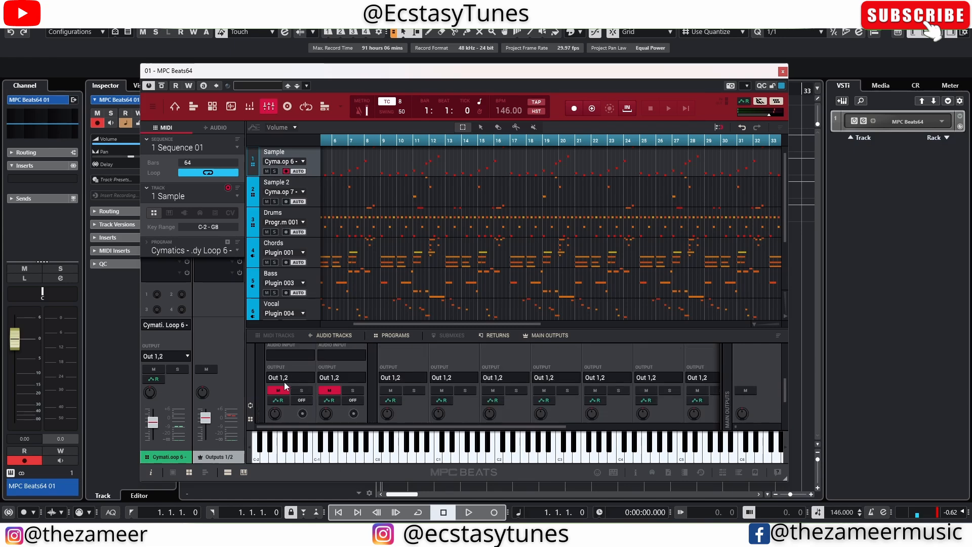
{"action": "scroll", "coordinate": [284, 381], "scroll_direction": "down", "scroll_amount": 2}
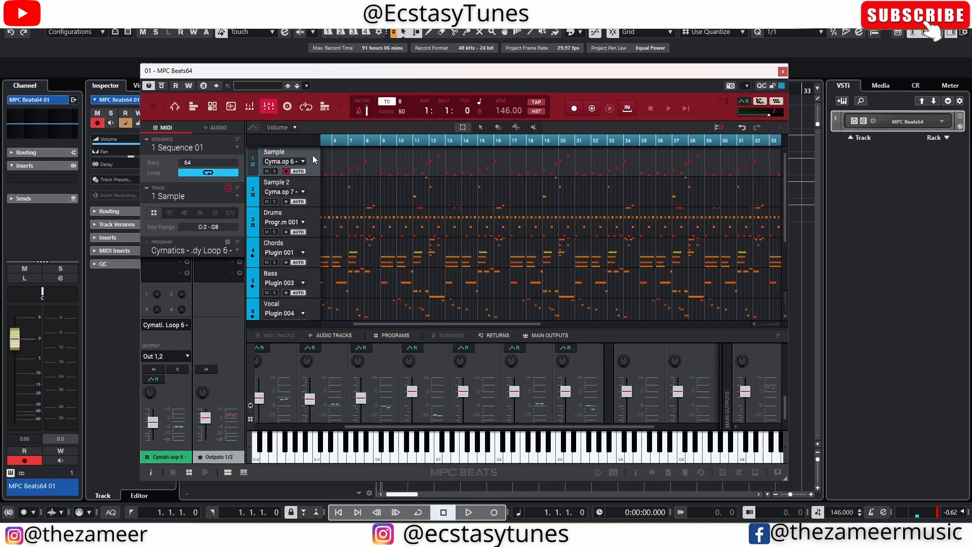
{"action": "left_click", "coordinate": [274, 171]}
{"action": "left_click_drag", "start_coordinate": [367, 428], "coordinate": [248, 422]}
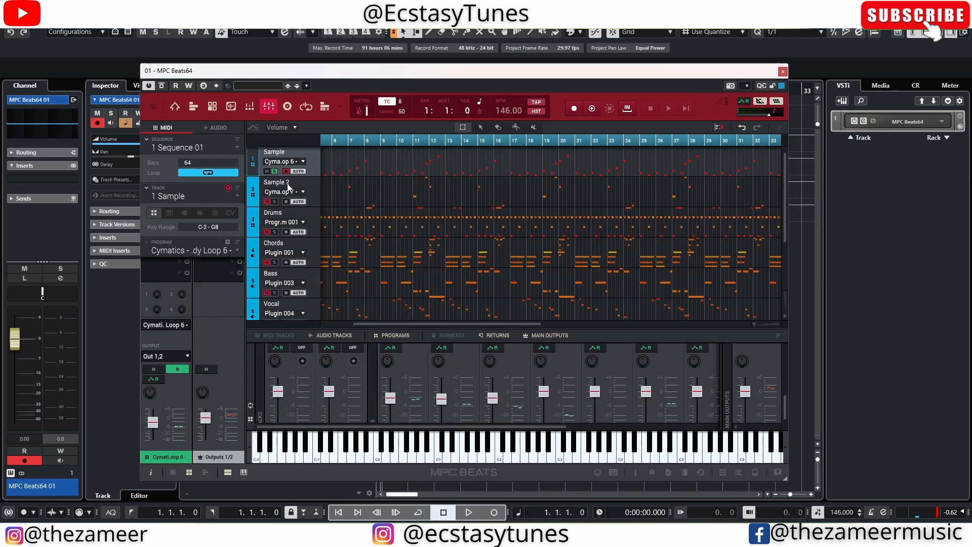
{"action": "key", "text": "space"}
{"action": "key", "text": "space"}
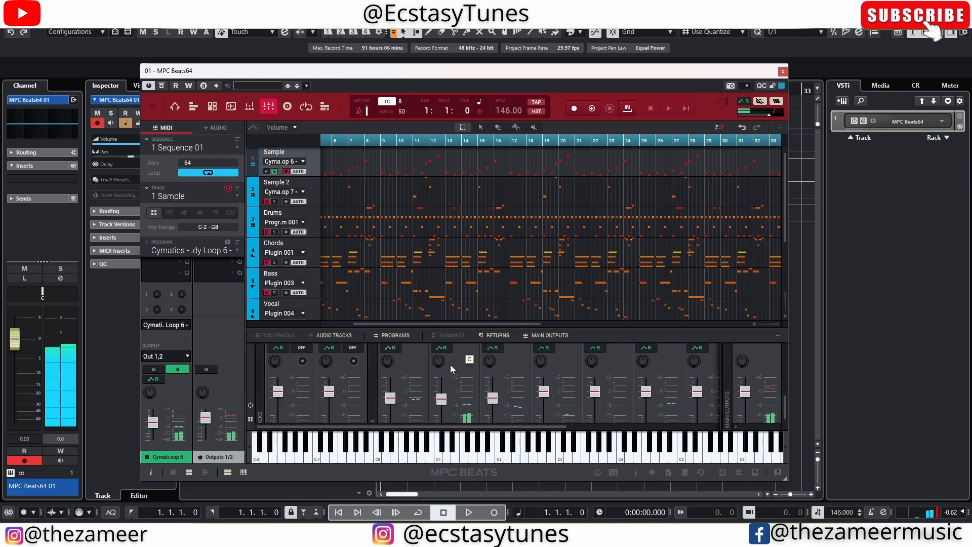
Try routing the Cymatics Loop 7 channel to stereo output Out 11,12, and switch it to Out 9,10.
{"action": "scroll", "coordinate": [460, 366], "scroll_direction": "up", "scroll_amount": 5}
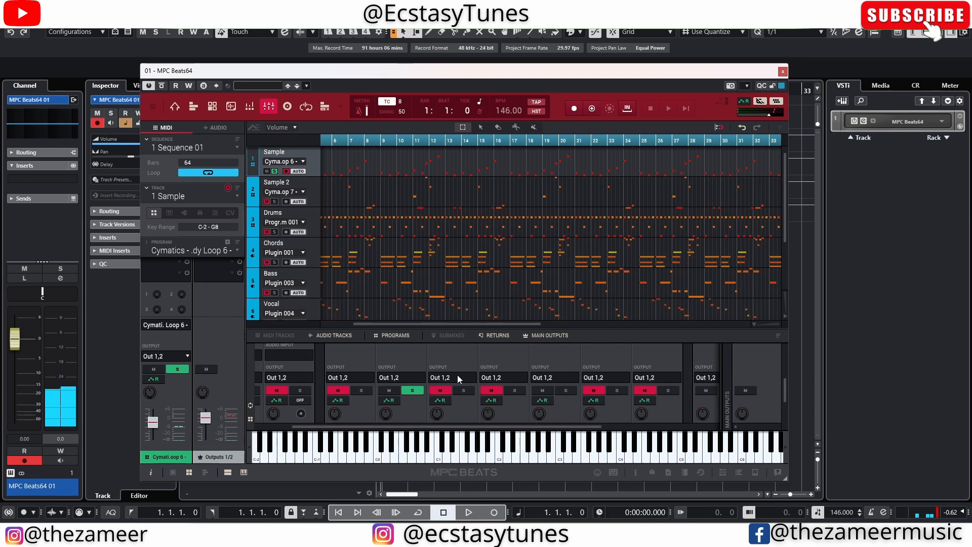
{"action": "left_click", "coordinate": [457, 378]}
{"action": "mouse_move", "coordinate": [471, 403]}
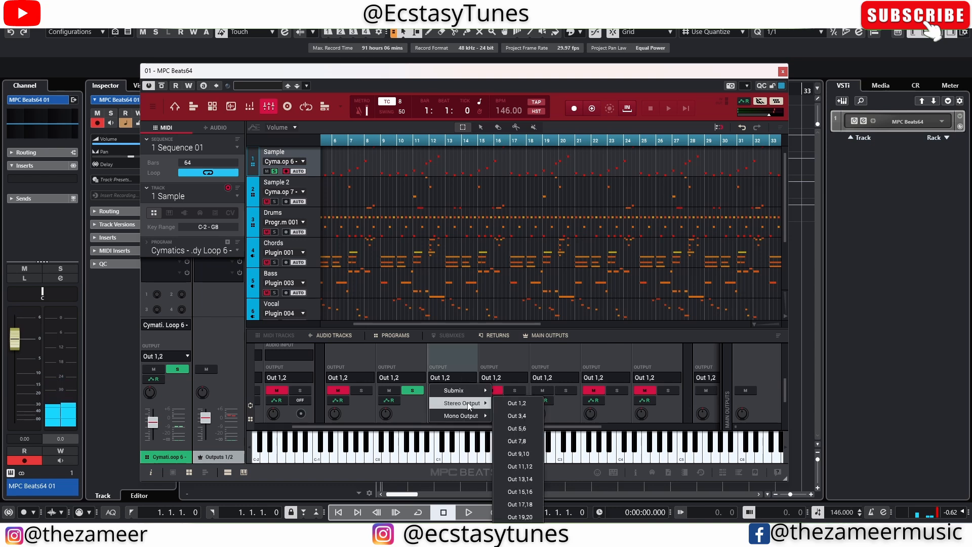
{"action": "left_click", "coordinate": [540, 466]}
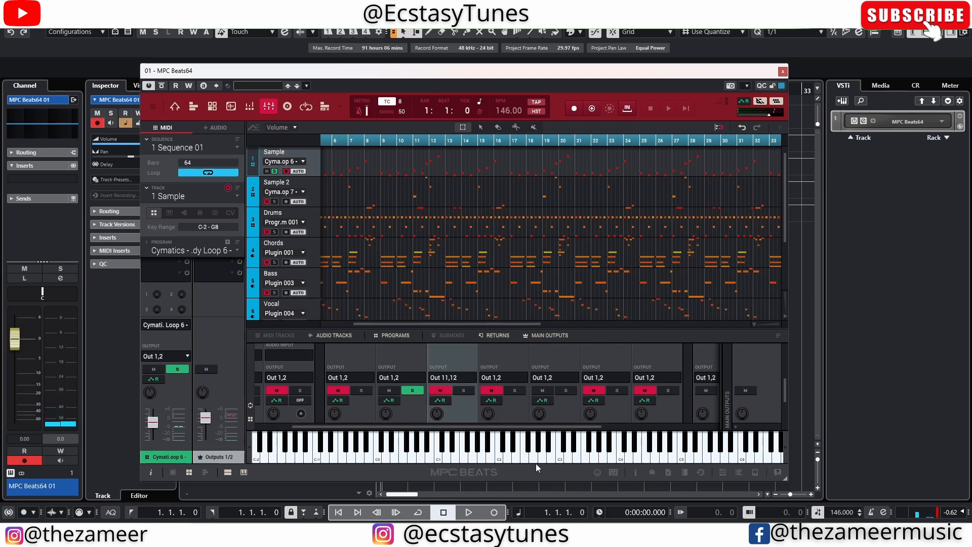
{"action": "left_click", "coordinate": [457, 377]}
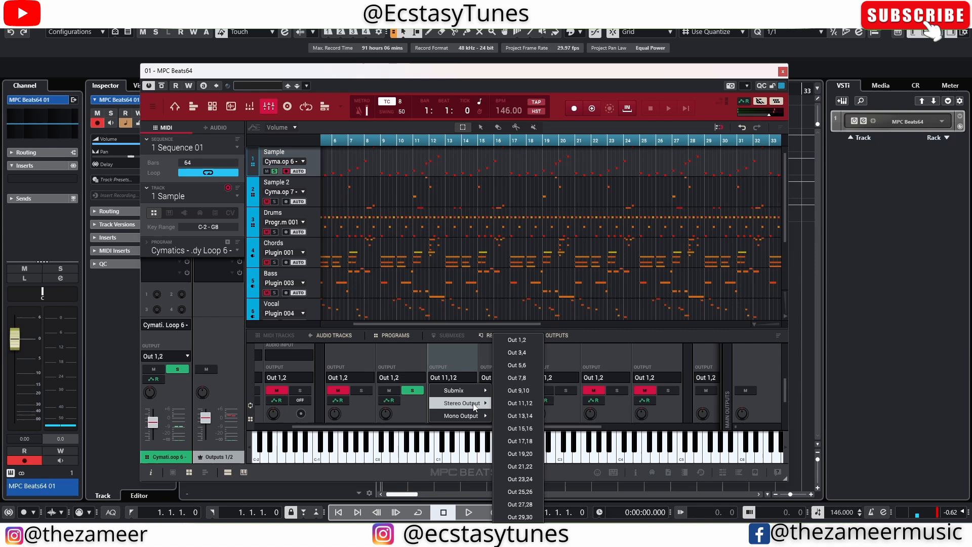
{"action": "left_click", "coordinate": [529, 394]}
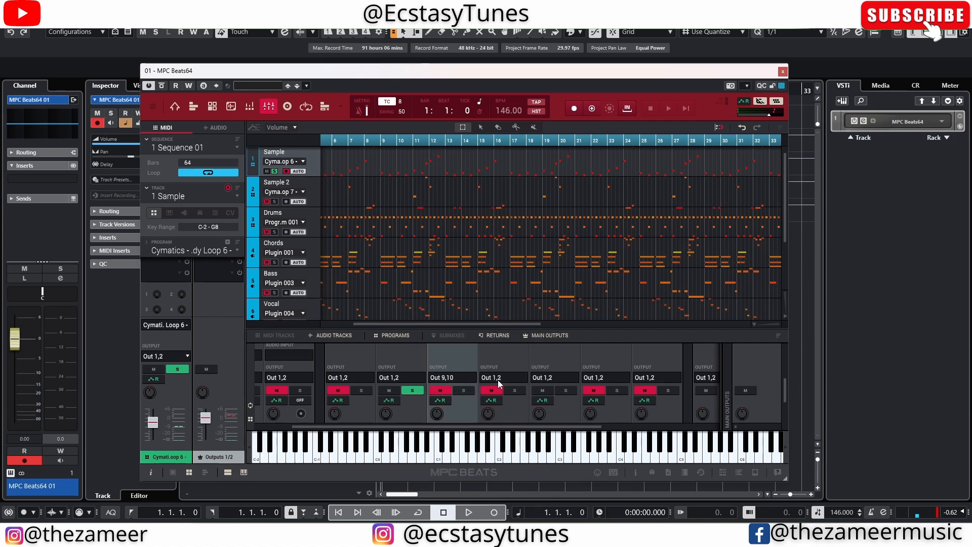
Check which MPC Beats64 stereo outputs are activated in Cubase.
{"action": "left_click", "coordinate": [943, 123]}
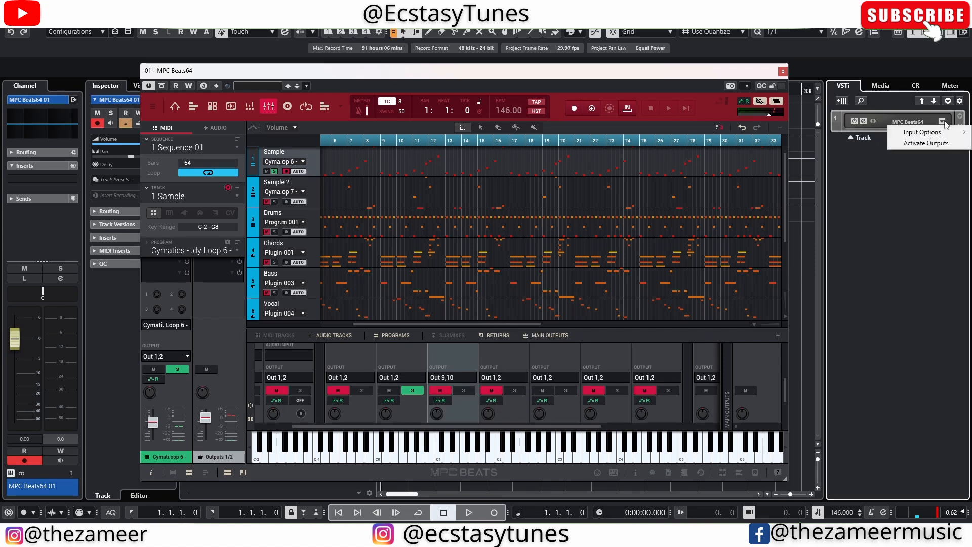
{"action": "left_click", "coordinate": [940, 140]}
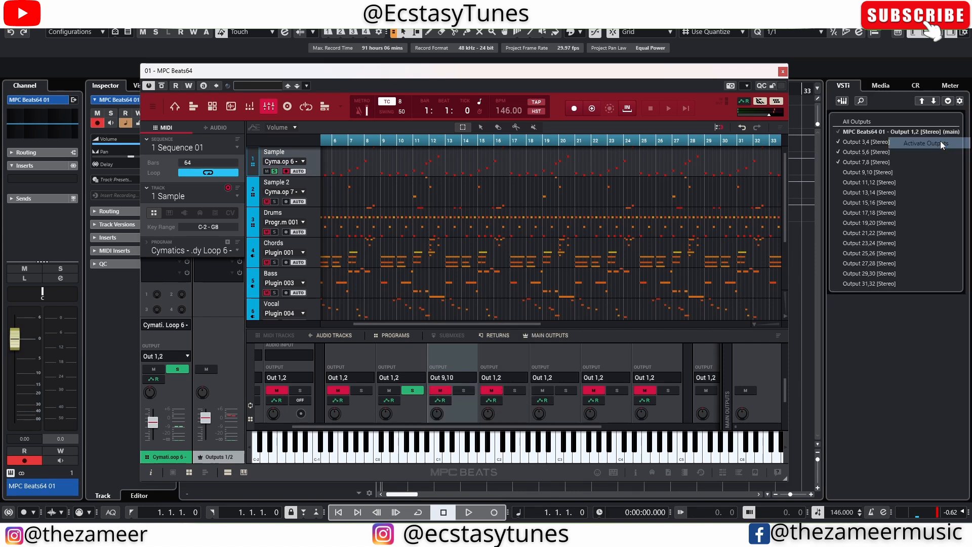
{"action": "left_click", "coordinate": [869, 344]}
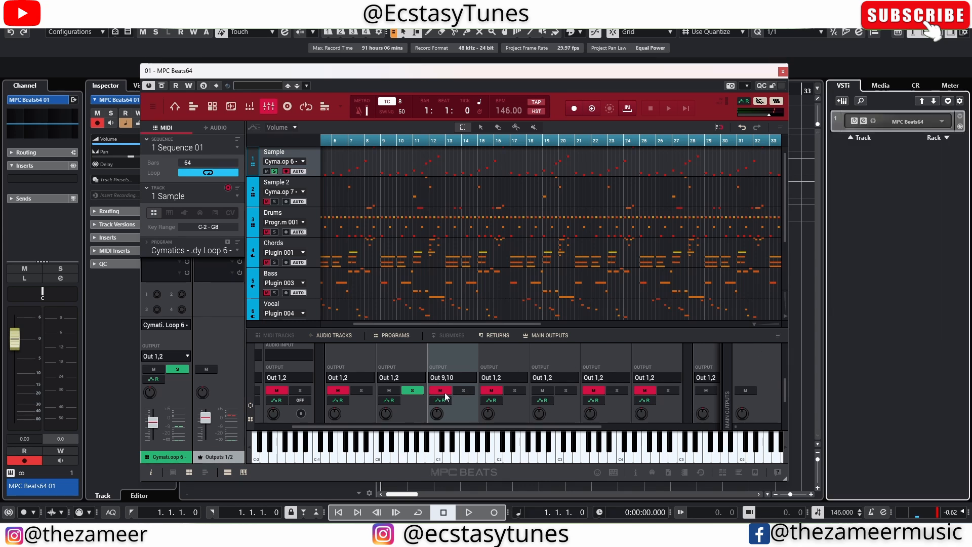
Route the Sample track's Loop 6 channel to Out 9,10 and Sample 2's Loop 7 channel to Out 11,12, soloing Sample 2 as well.
{"action": "left_click", "coordinate": [414, 396]}
{"action": "left_click", "coordinate": [420, 381]}
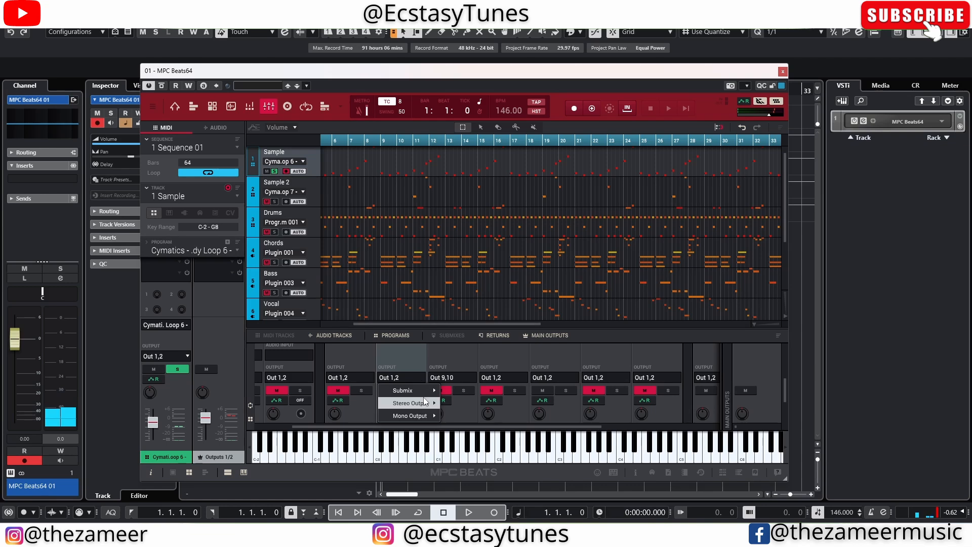
{"action": "mouse_move", "coordinate": [425, 402]}
{"action": "left_click", "coordinate": [475, 443]}
{"action": "left_click", "coordinate": [460, 379]}
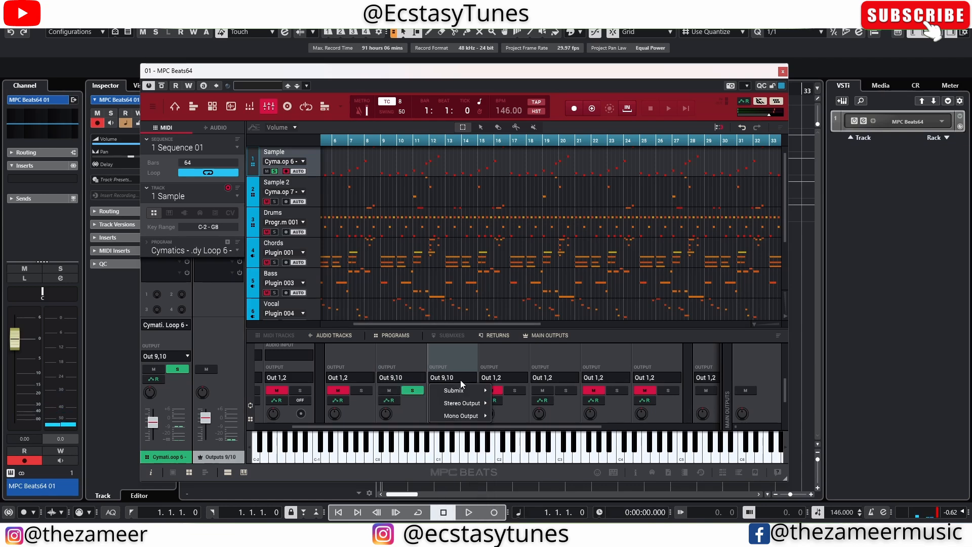
{"action": "mouse_move", "coordinate": [462, 403]}
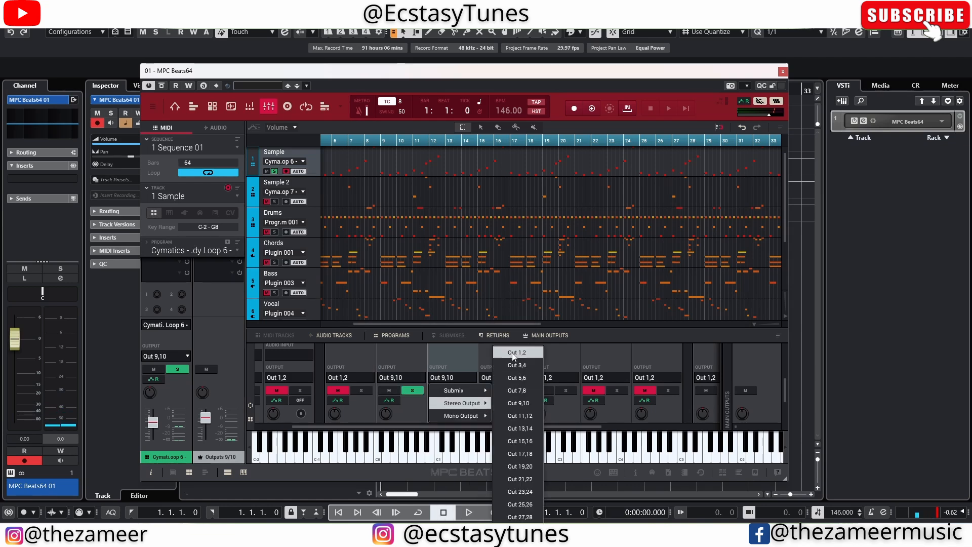
{"action": "left_click", "coordinate": [533, 419]}
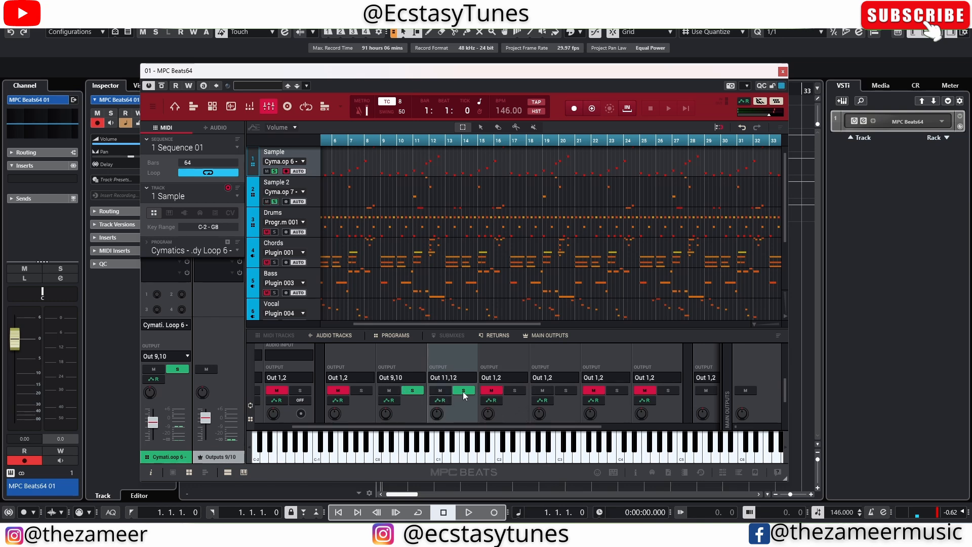
Activate MPC Beats64's stereo outputs 9,10 and 11,12 in Cubase and play the two soloed sample tracks.
{"action": "left_click", "coordinate": [924, 146]}
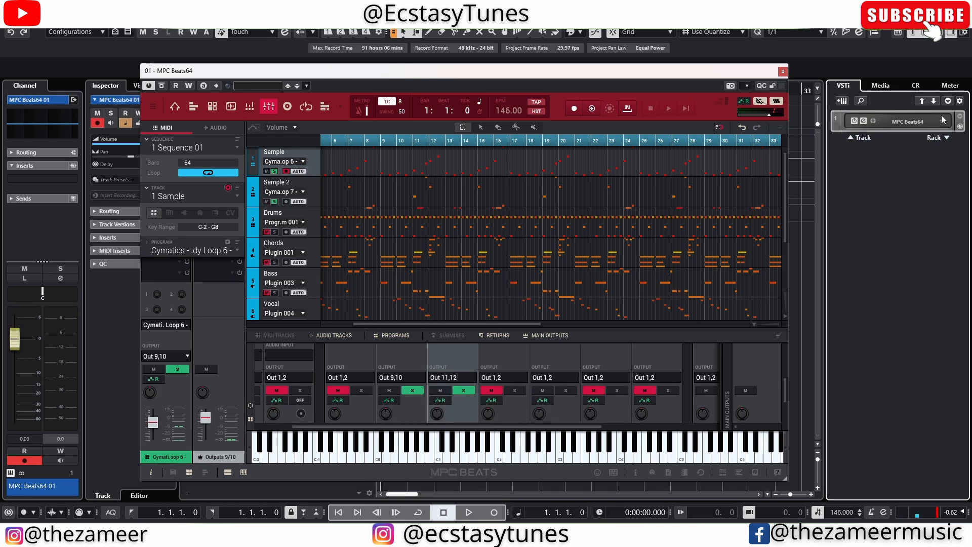
{"action": "right_click", "coordinate": [942, 120]}
{"action": "left_click", "coordinate": [907, 144]}
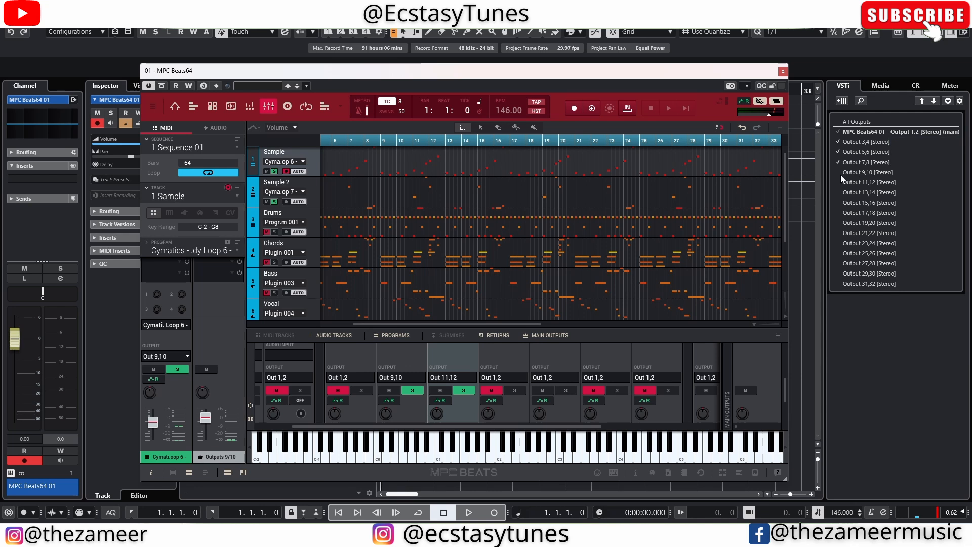
{"action": "left_click", "coordinate": [842, 172]}
{"action": "left_click", "coordinate": [840, 183]}
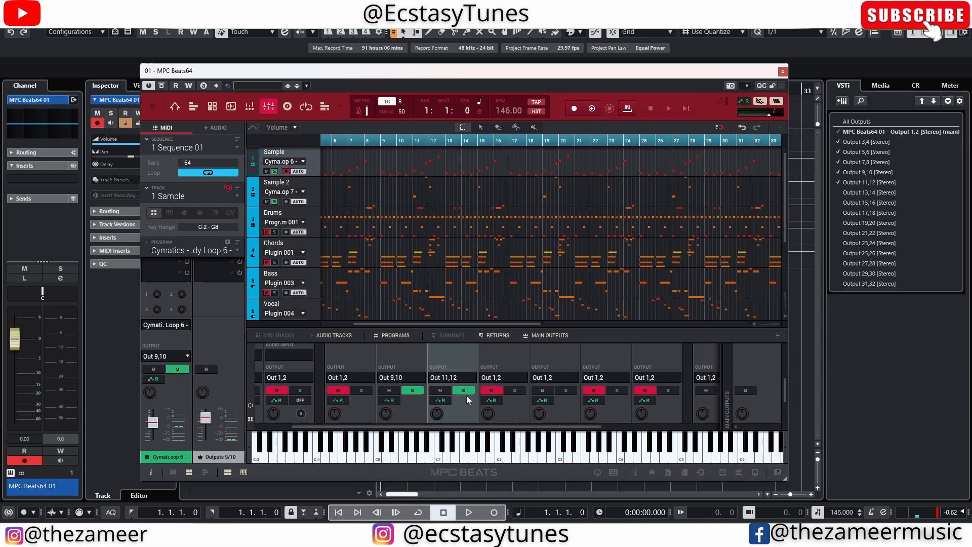
{"action": "key", "text": "space"}
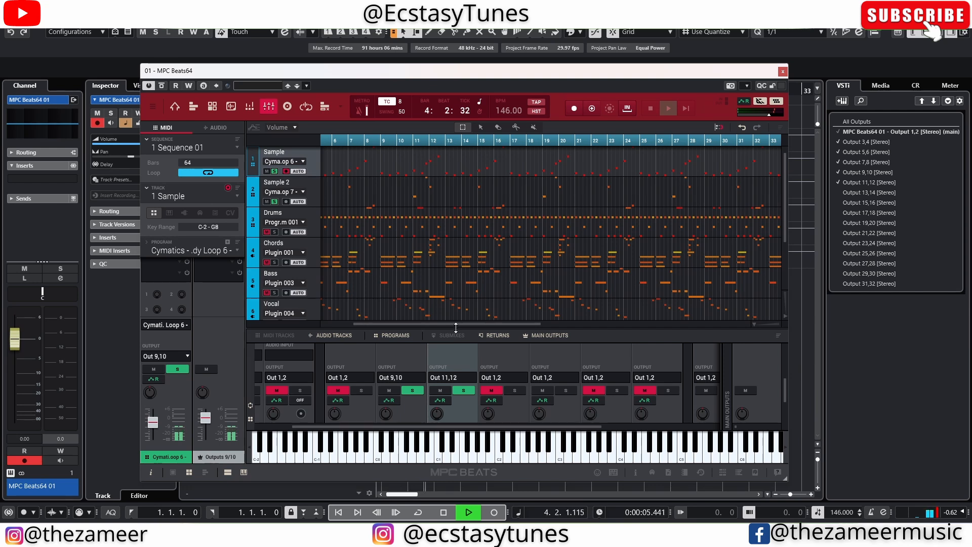
{"action": "key", "text": "space"}
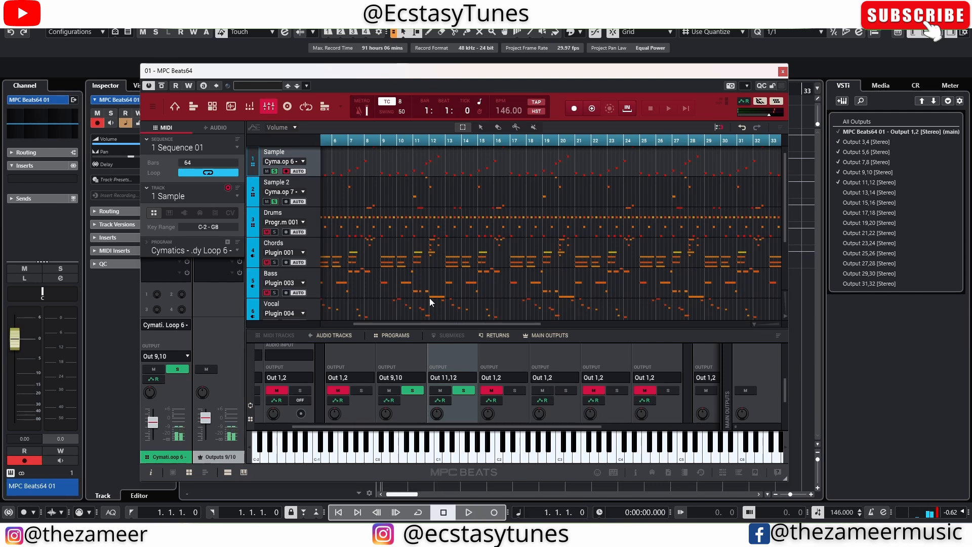
Turn off solo on the Sample 2 and Sample tracks in MPC Beats.
{"action": "left_click", "coordinate": [314, 159]}
{"action": "left_click", "coordinate": [314, 187]}
{"action": "left_click", "coordinate": [313, 165]}
{"action": "left_click", "coordinate": [309, 193]}
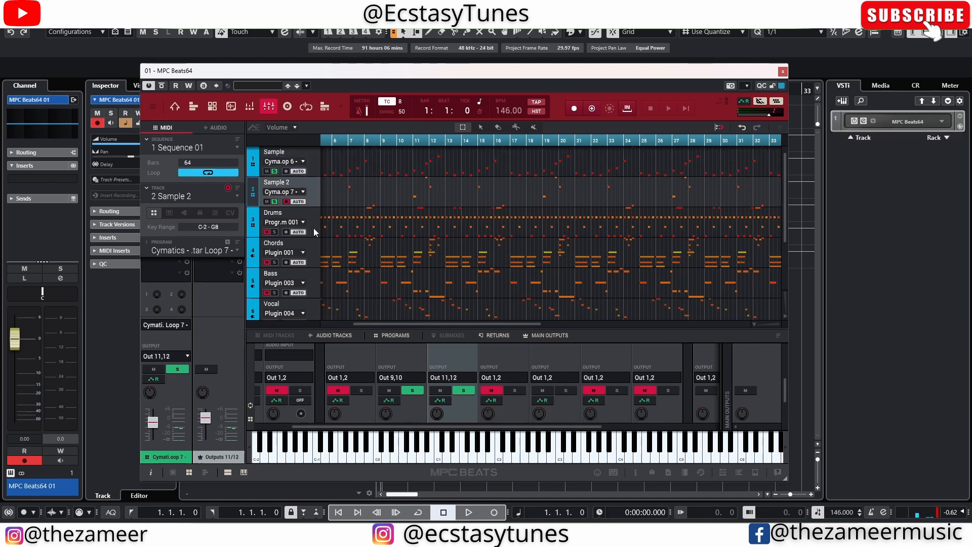
{"action": "left_click", "coordinate": [274, 202]}
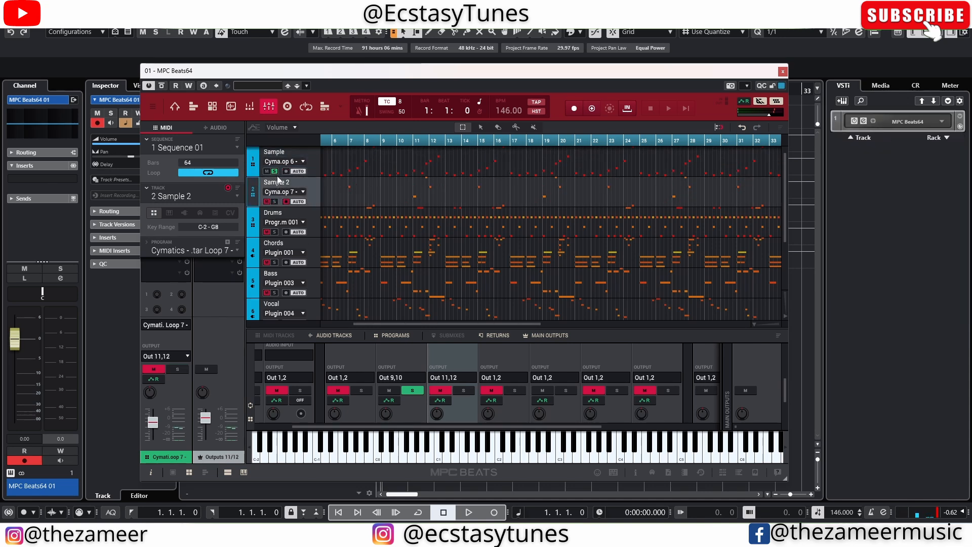
{"action": "left_click", "coordinate": [278, 168]}
{"action": "left_click", "coordinate": [274, 171]}
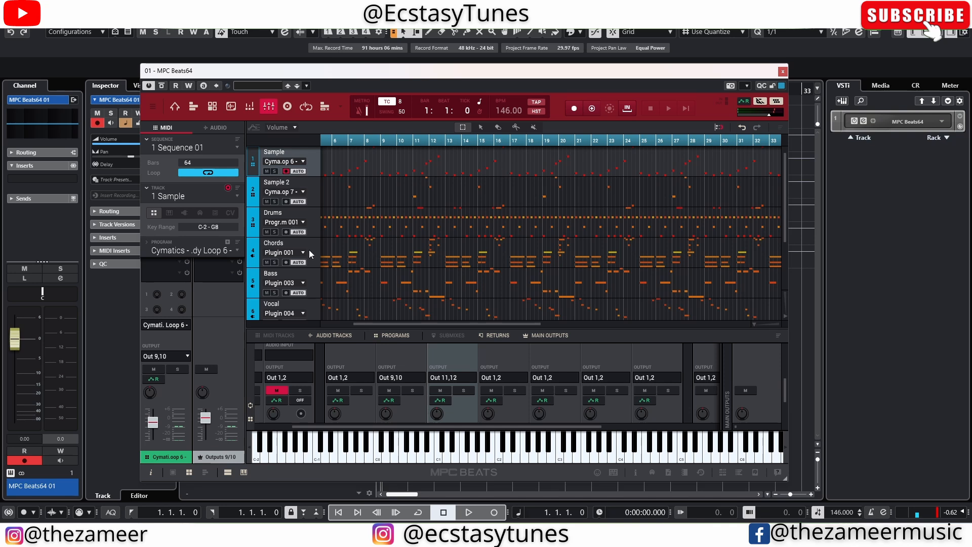
Try routing the last program channel, Plugin 004, to stereo output Out 13,14 while briefly soloing the Bass track.
{"action": "left_click", "coordinate": [275, 293]}
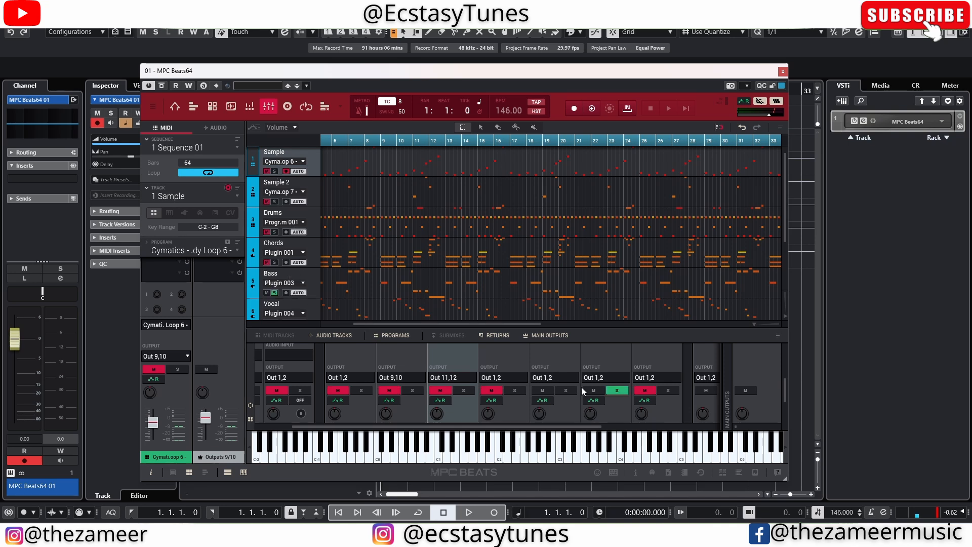
{"action": "left_click", "coordinate": [660, 377]}
{"action": "mouse_move", "coordinate": [665, 408]}
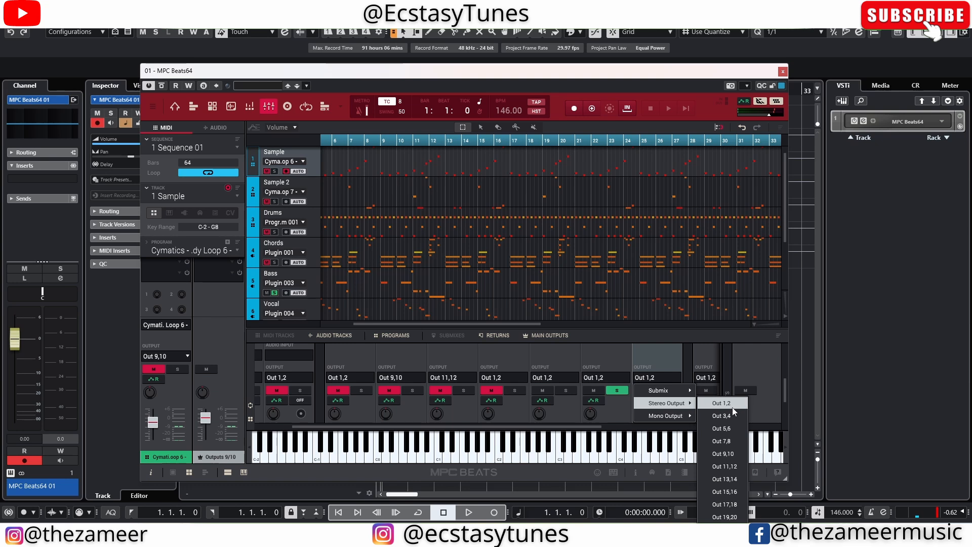
{"action": "left_click", "coordinate": [721, 479]}
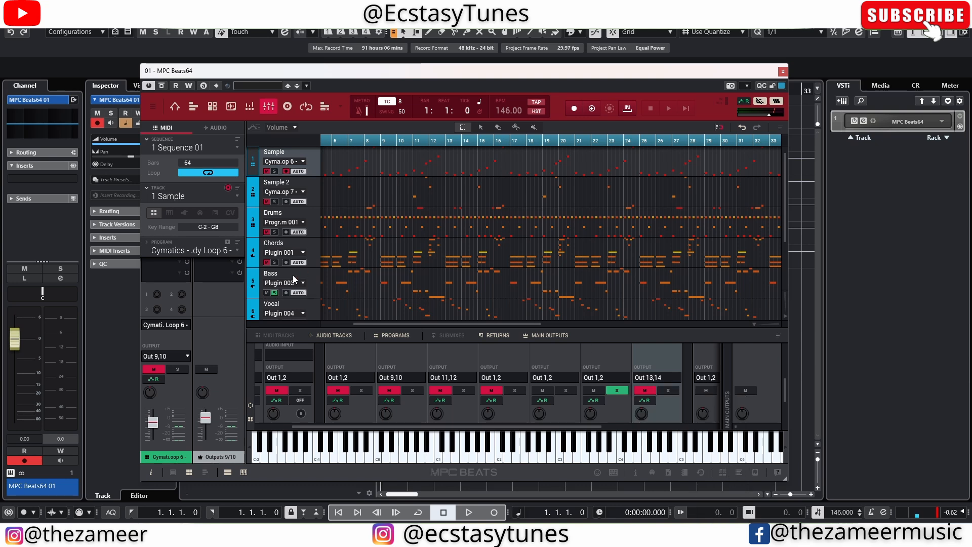
{"action": "left_click", "coordinate": [274, 293]}
{"action": "left_click", "coordinate": [305, 303]}
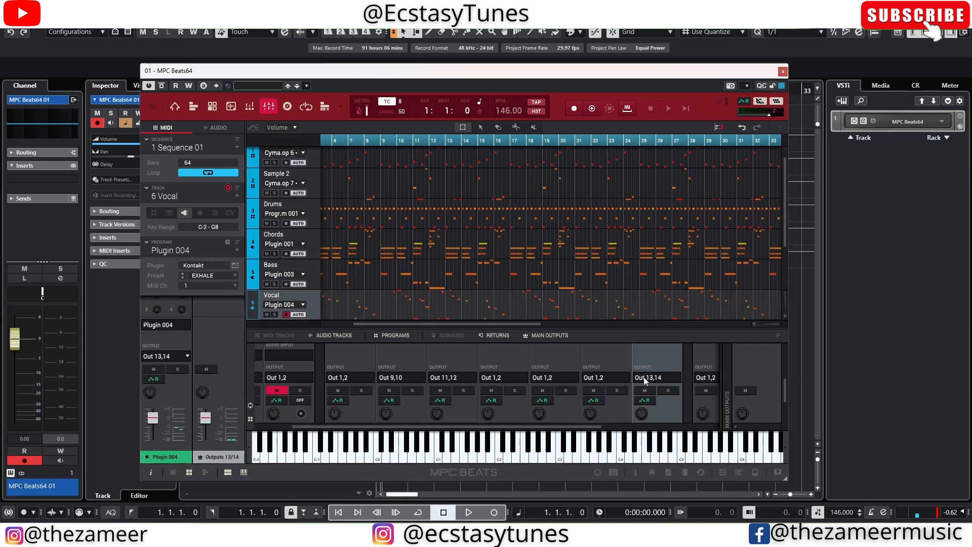
Route the Bass track's Plugin 003 channel to stereo output Out 13,14.
{"action": "scroll", "coordinate": [263, 309], "scroll_direction": "down", "scroll_amount": 2}
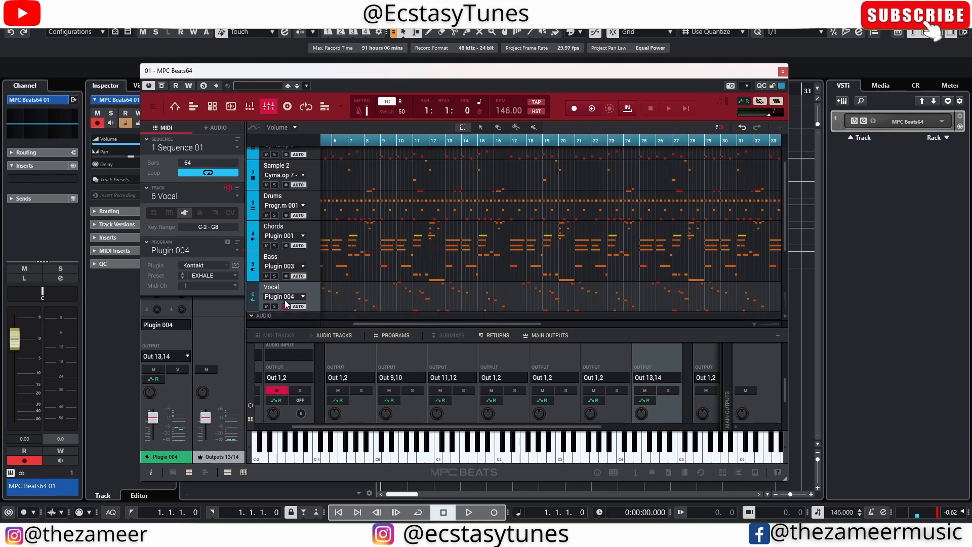
{"action": "left_click", "coordinate": [251, 257]}
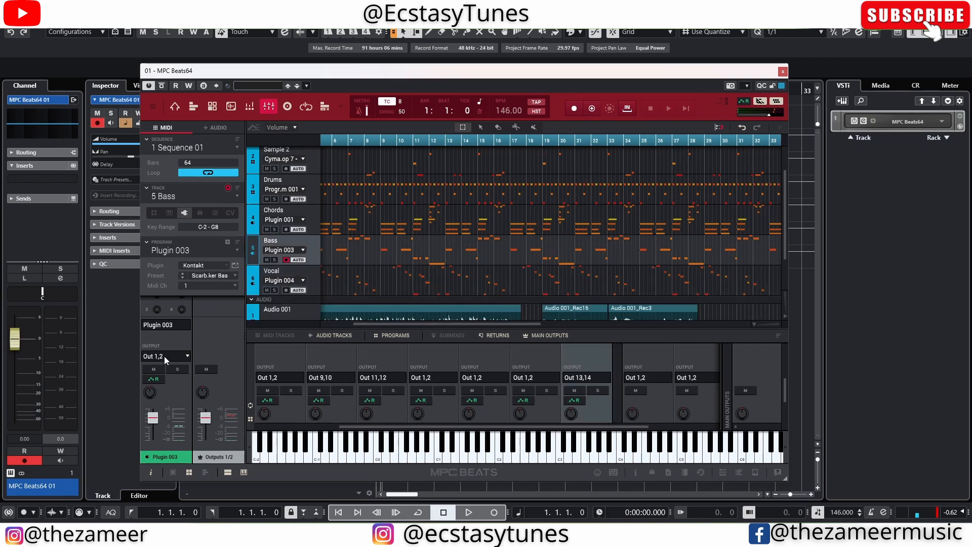
{"action": "left_click", "coordinate": [184, 357]}
{"action": "mouse_move", "coordinate": [195, 382]}
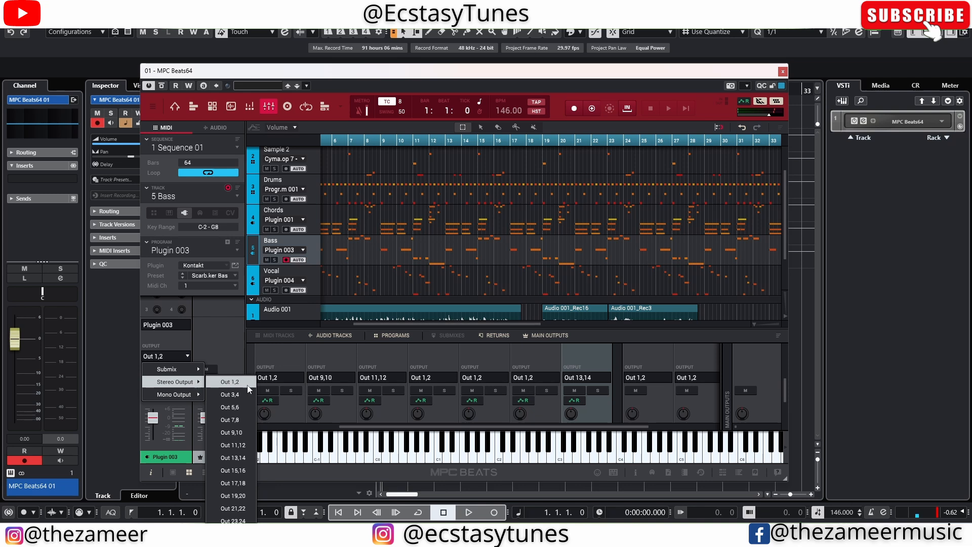
{"action": "left_click", "coordinate": [246, 462]}
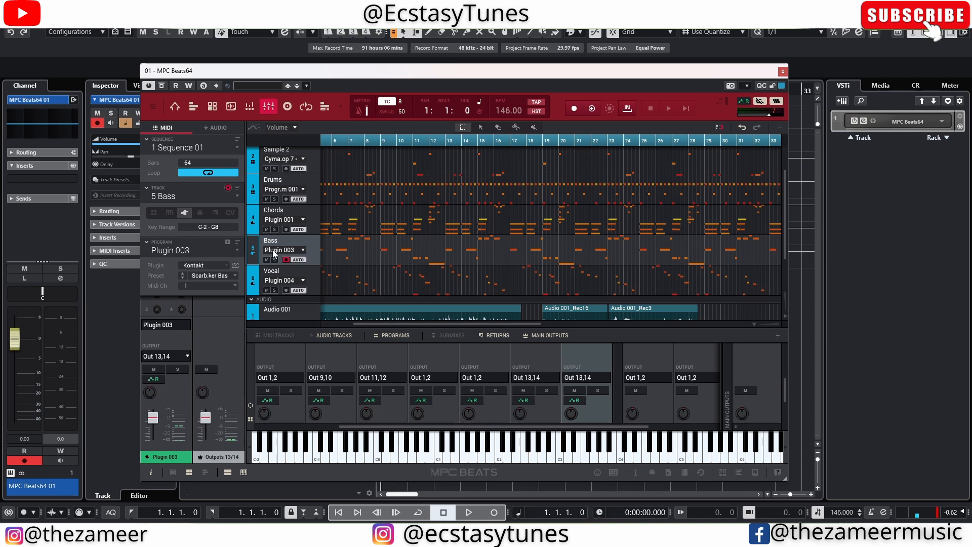
Route the Vocal track's Plugin 004 channel to stereo output Out 15,16.
{"action": "left_click", "coordinate": [315, 277]}
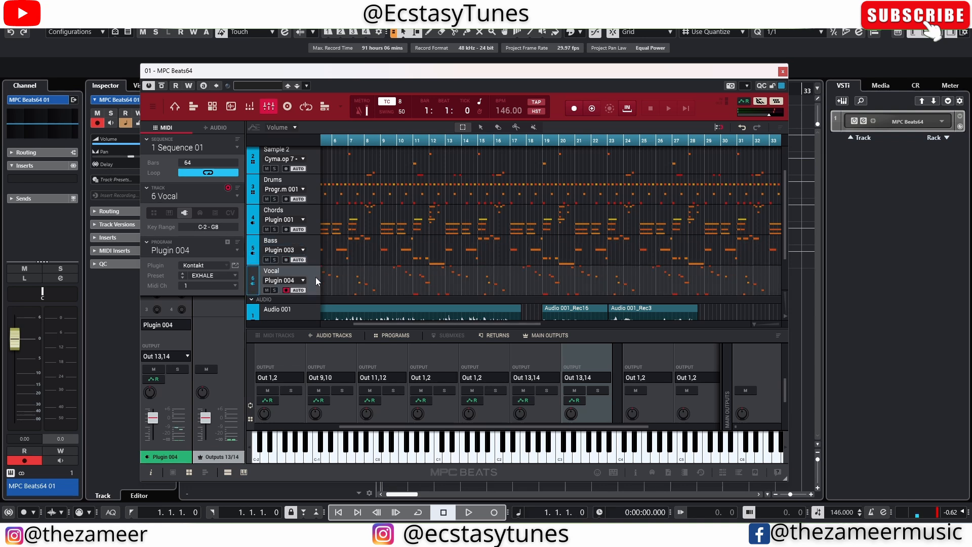
{"action": "left_click", "coordinate": [174, 356]}
{"action": "mouse_move", "coordinate": [190, 383]}
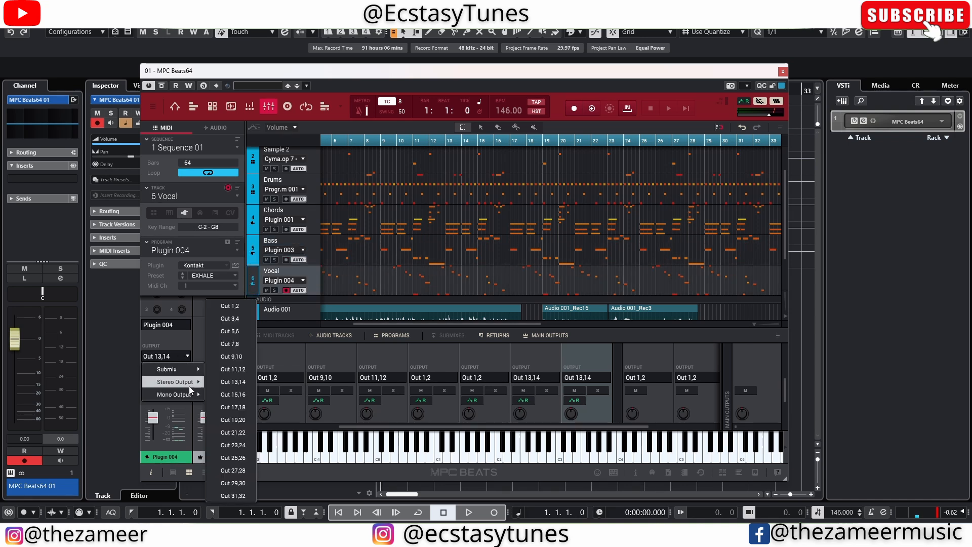
{"action": "left_click", "coordinate": [233, 395]}
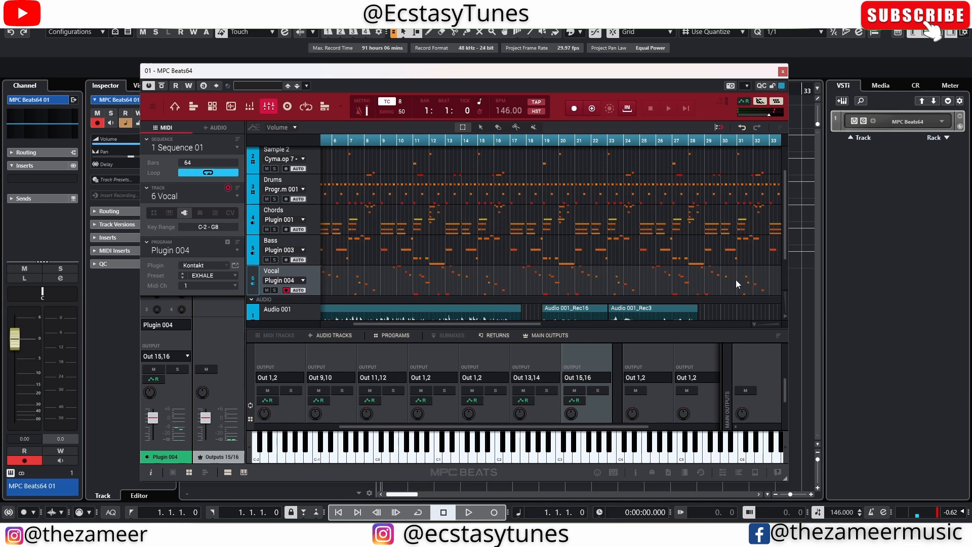
Activate MPC Beats64's stereo outputs 13,14 and 15,16 in Cubase and close the plugin window.
{"action": "left_click", "coordinate": [941, 123]}
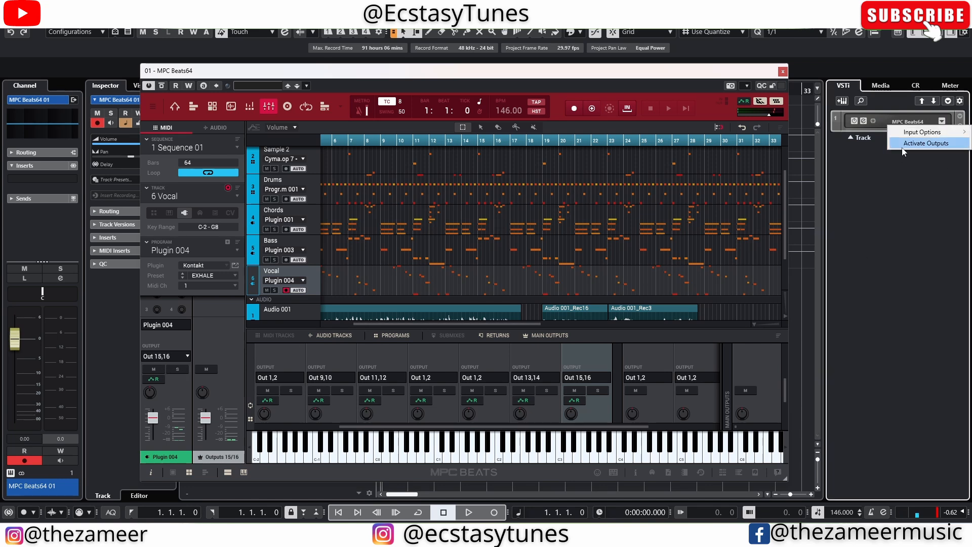
{"action": "left_click", "coordinate": [903, 146]}
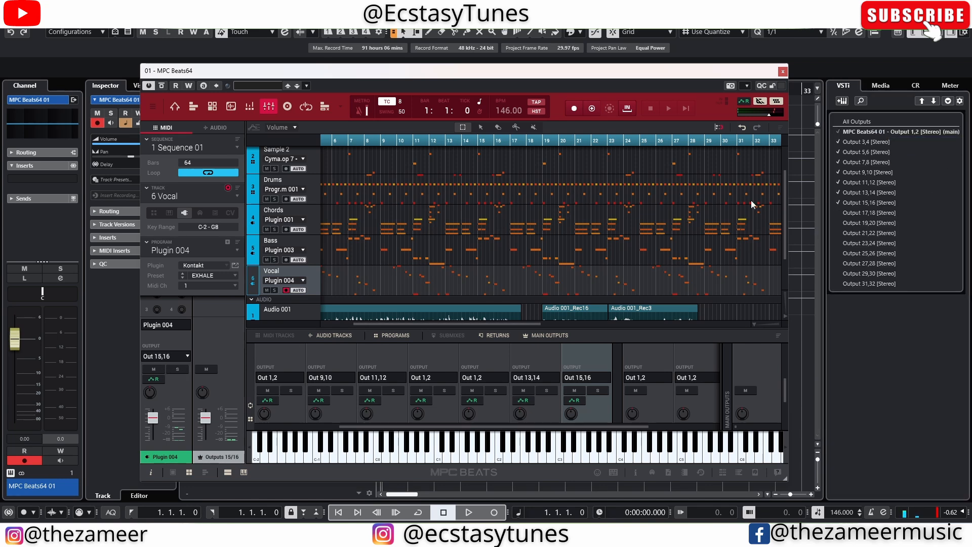
{"action": "left_click", "coordinate": [783, 72]}
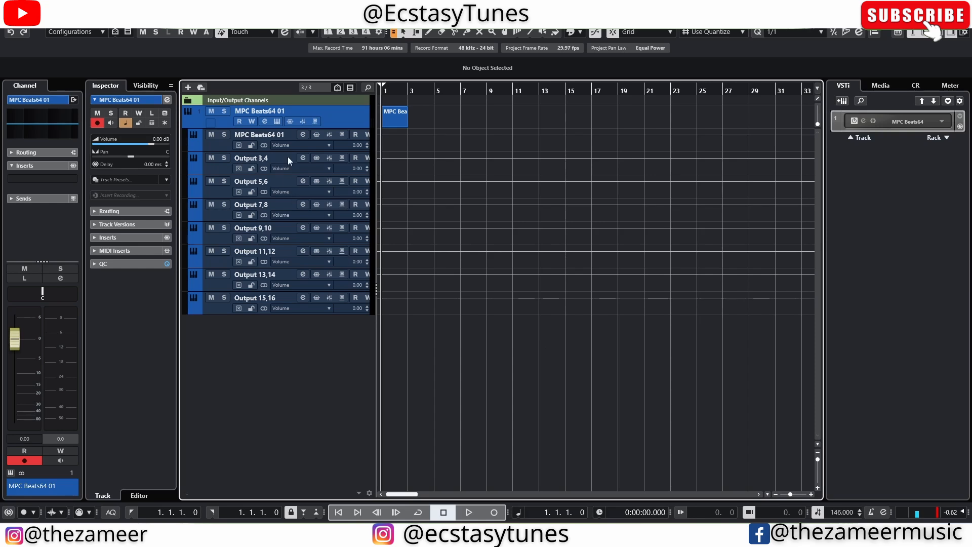
{"action": "left_click", "coordinate": [290, 122]}
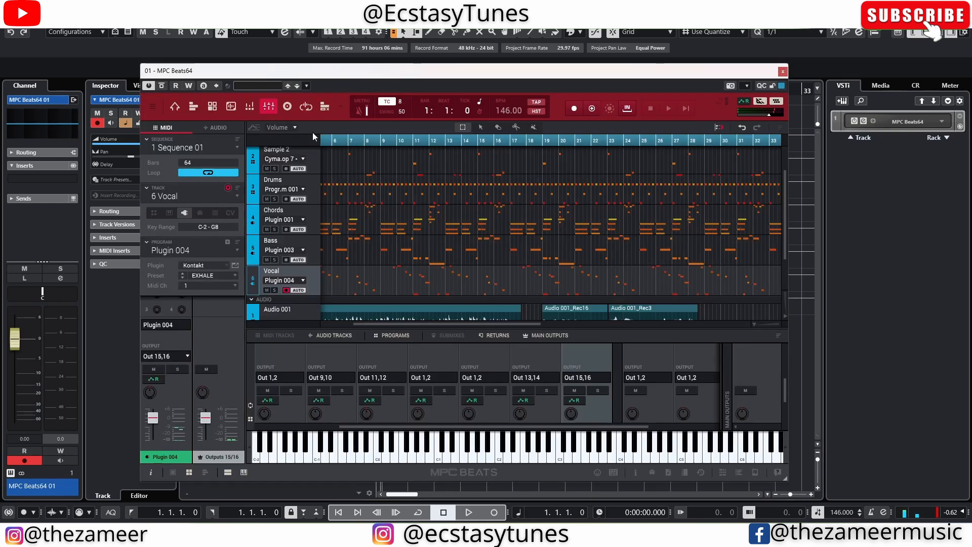
{"action": "left_click", "coordinate": [782, 72]}
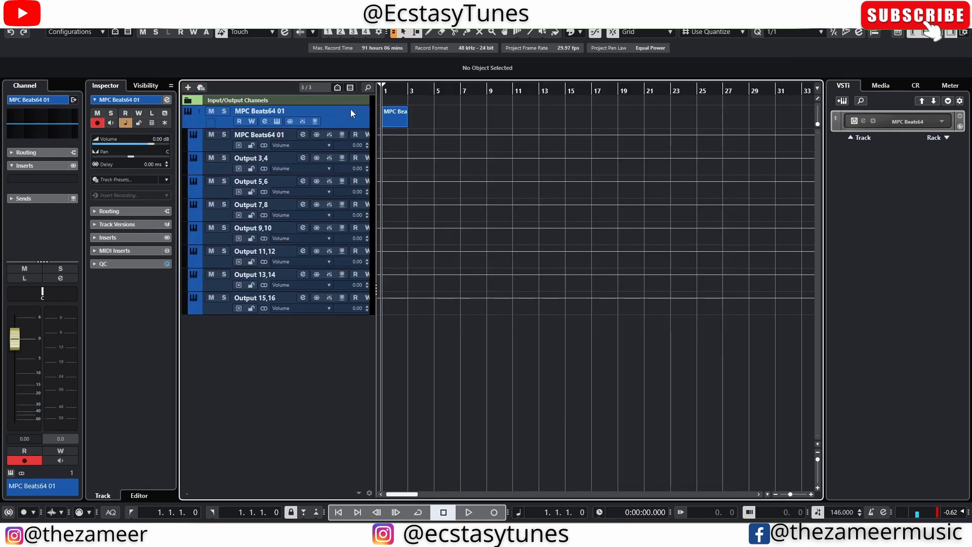
Enlarge the MPC Beats64 01 track's height and extend its MIDI part to bar 11.
{"action": "left_click_drag", "start_coordinate": [324, 127], "coordinate": [328, 171]}
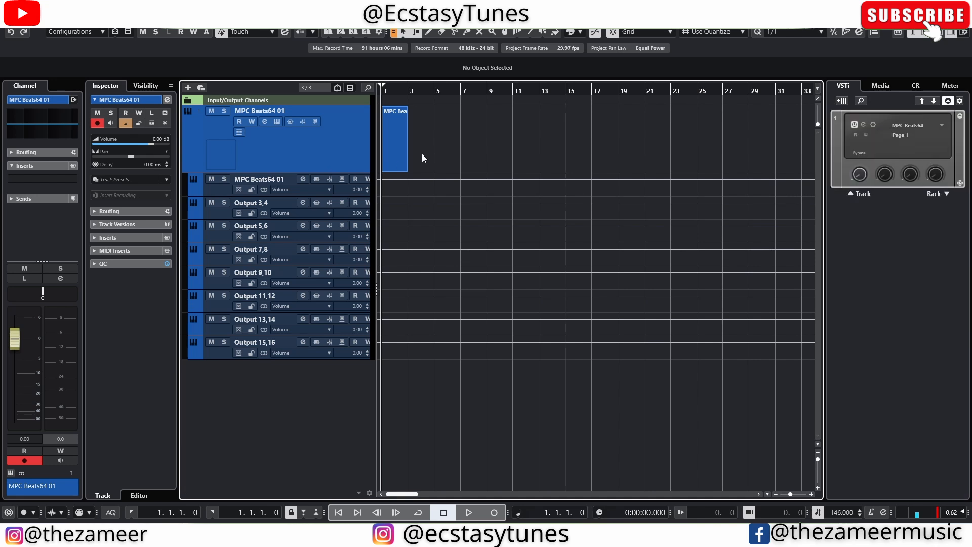
{"action": "left_click", "coordinate": [399, 151]}
{"action": "left_click_drag", "start_coordinate": [405, 168], "coordinate": [512, 168]}
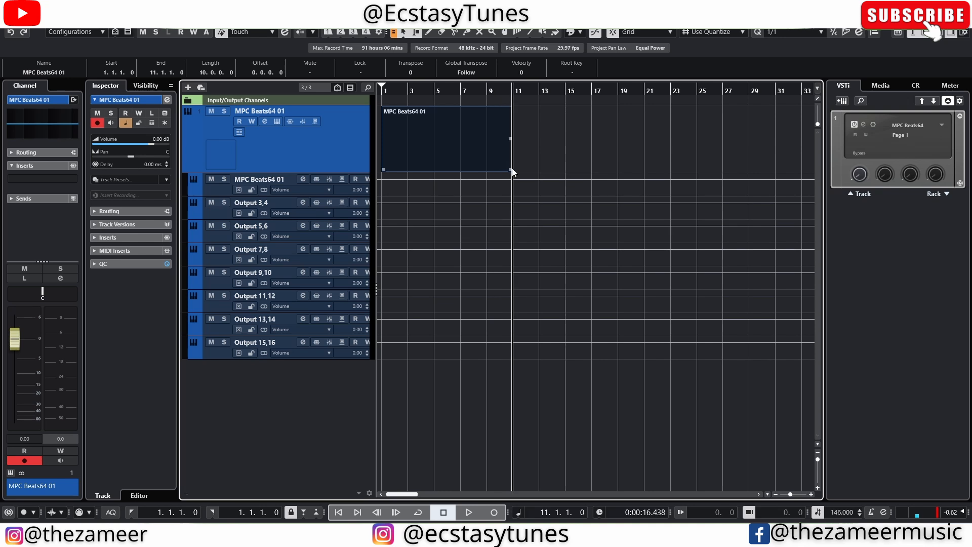
{"action": "left_click", "coordinate": [463, 134]}
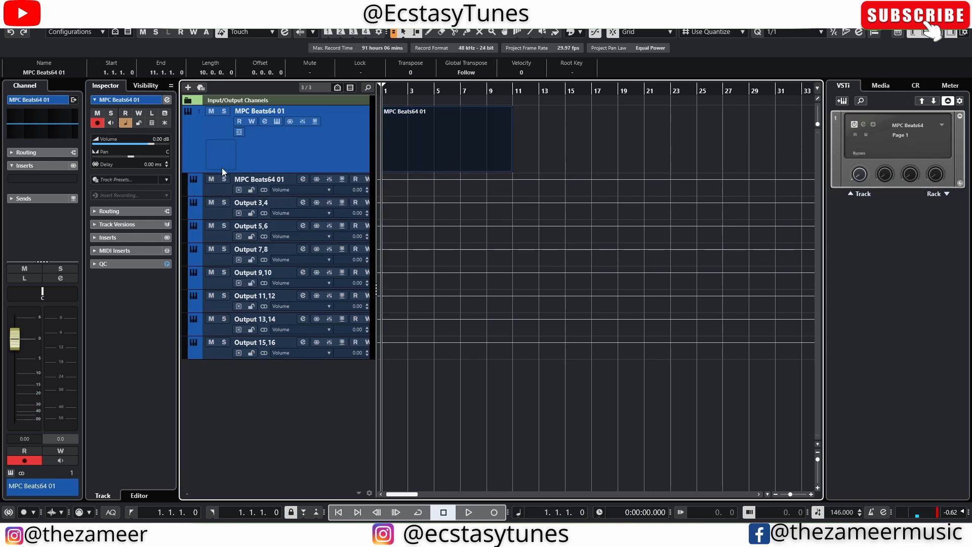
Collapse the output lanes and render the MIDI part in place as separate events with Channel Settings at 32 bit.
{"action": "left_click", "coordinate": [188, 168]}
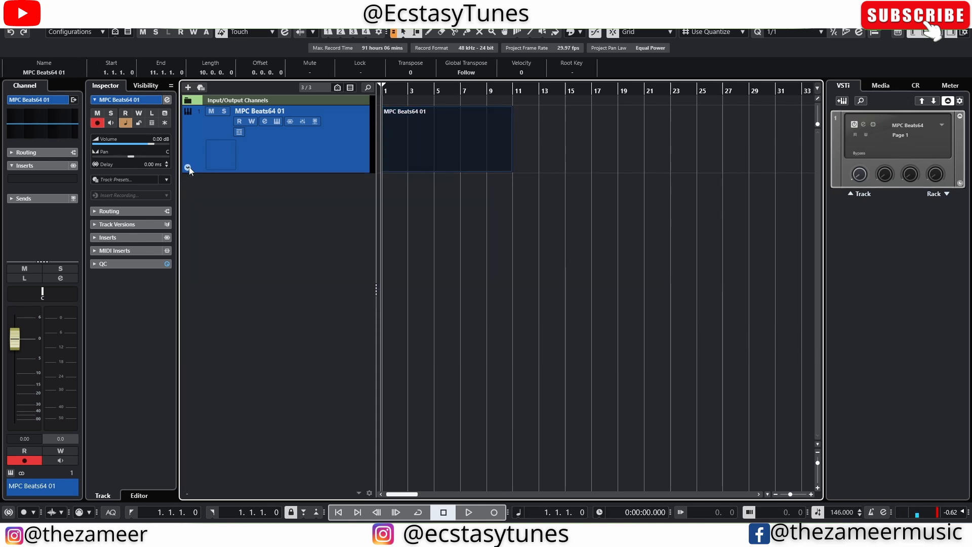
{"action": "left_click", "coordinate": [423, 161], "text": "ctrl"}
{"action": "left_click", "coordinate": [449, 159]}
{"action": "right_click", "coordinate": [449, 155]}
{"action": "mouse_move", "coordinate": [540, 223]}
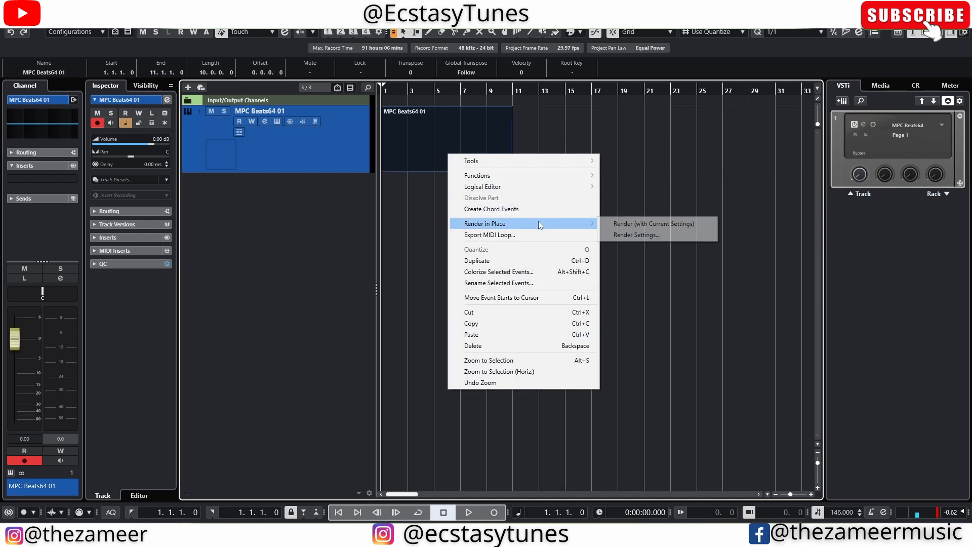
{"action": "left_click", "coordinate": [651, 235]}
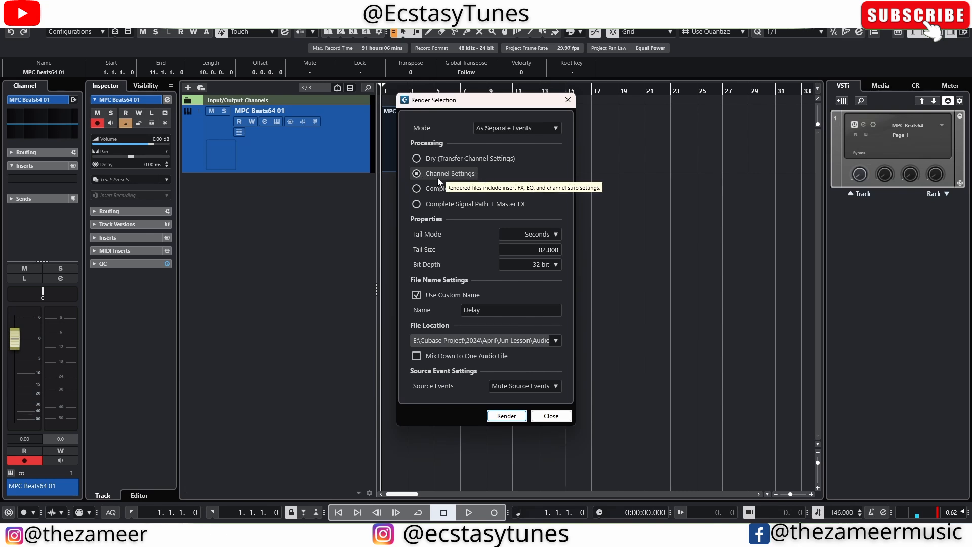
{"action": "left_click", "coordinate": [506, 416]}
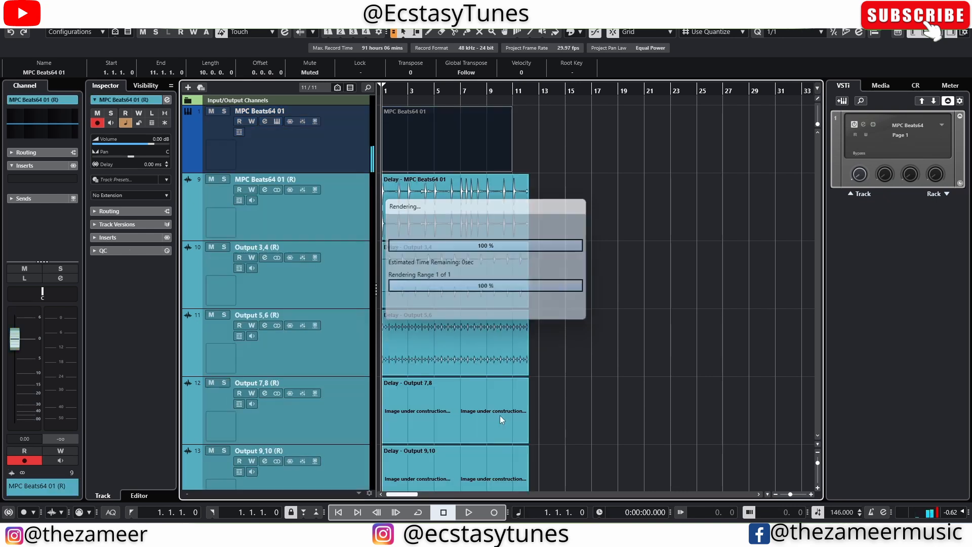
Look through the rendered audio tracks and unfold the output lanes of the original MPC Beats64 01 track.
{"action": "scroll", "coordinate": [563, 273], "scroll_direction": "down", "scroll_amount": 5}
{"action": "scroll", "coordinate": [563, 272], "scroll_direction": "up", "scroll_amount": 8}
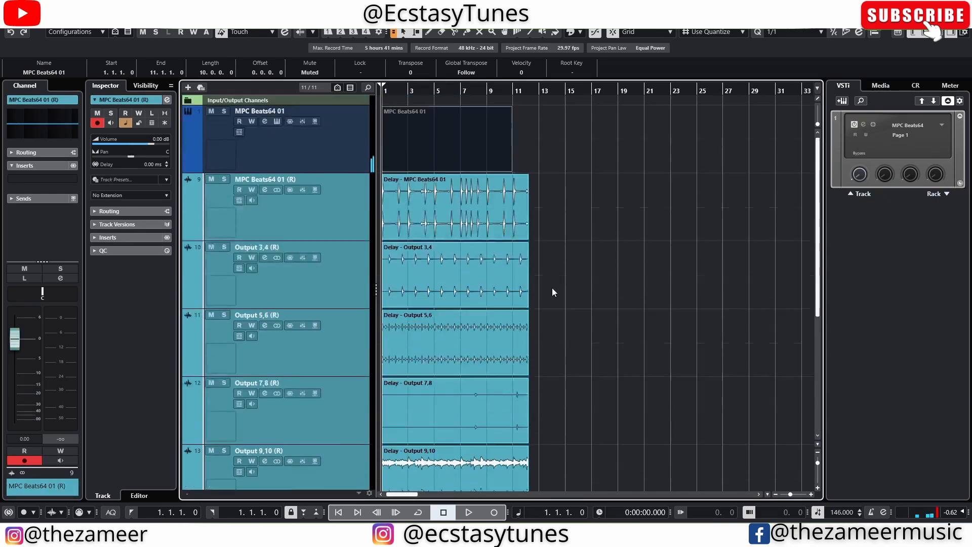
{"action": "scroll", "coordinate": [551, 287], "scroll_direction": "down", "scroll_amount": 1}
{"action": "scroll", "coordinate": [568, 216], "scroll_direction": "up", "scroll_amount": 1}
{"action": "scroll", "coordinate": [555, 211], "scroll_direction": "down", "scroll_amount": 2}
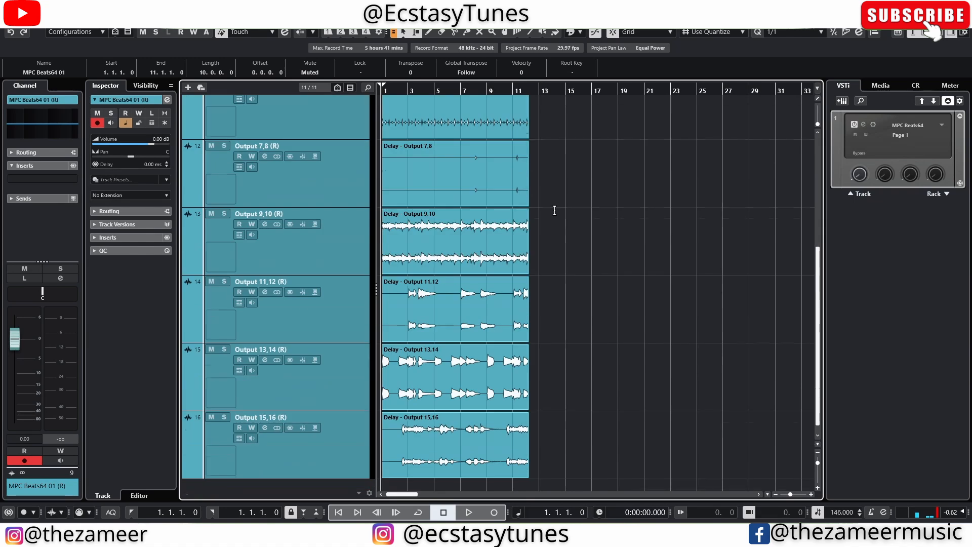
{"action": "scroll", "coordinate": [553, 210], "scroll_direction": "up", "scroll_amount": 2}
{"action": "left_click", "coordinate": [309, 143]}
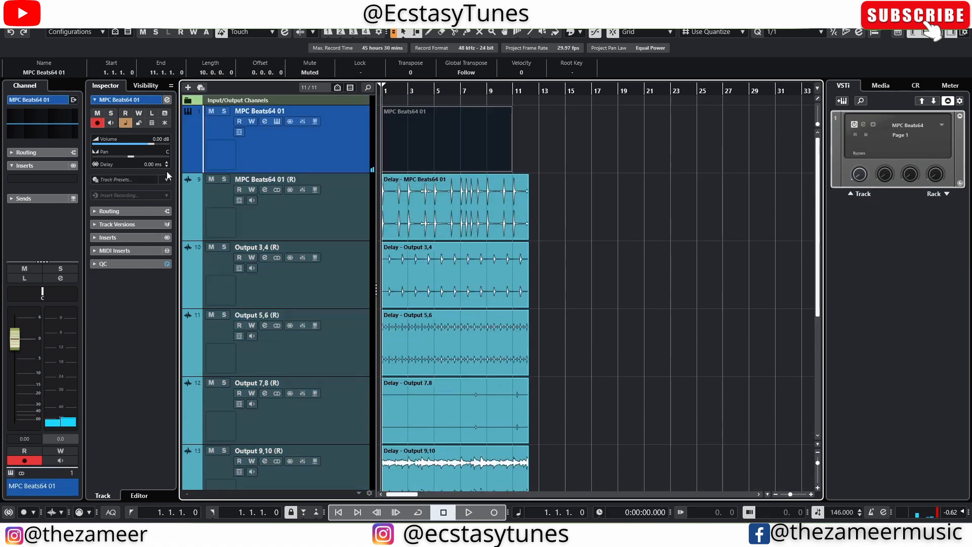
{"action": "left_click", "coordinate": [188, 168]}
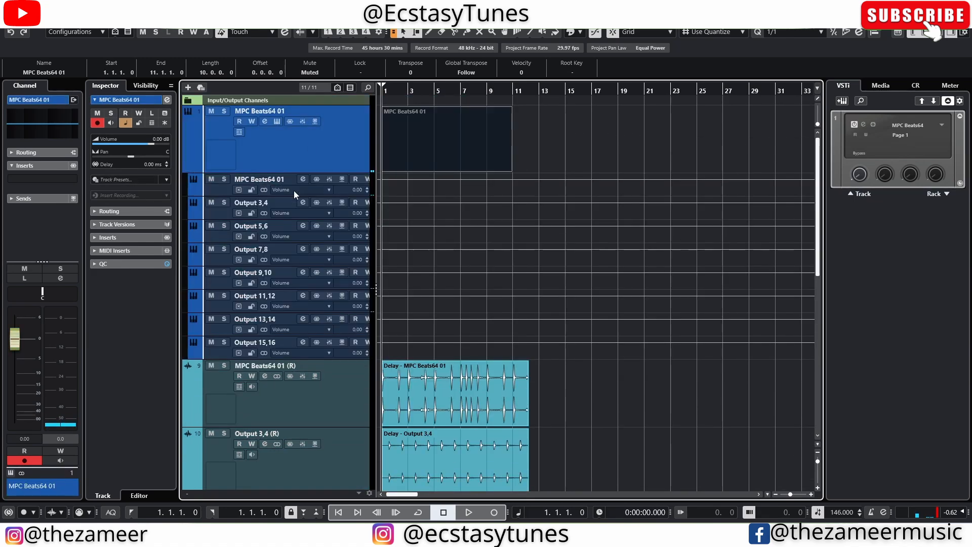
Mute all output lanes from MPC Beats64 01 to Output 15,16 together, and mute the MPC Beats64 01 instrument track.
{"action": "left_click", "coordinate": [293, 190]}
{"action": "left_click", "coordinate": [230, 194]}
{"action": "left_click", "coordinate": [219, 190]}
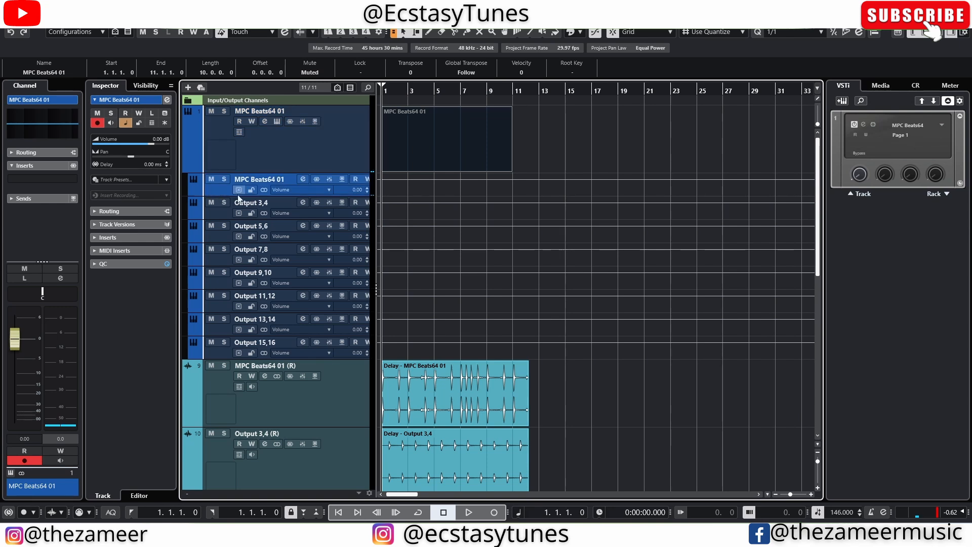
{"action": "left_click", "coordinate": [311, 354]}
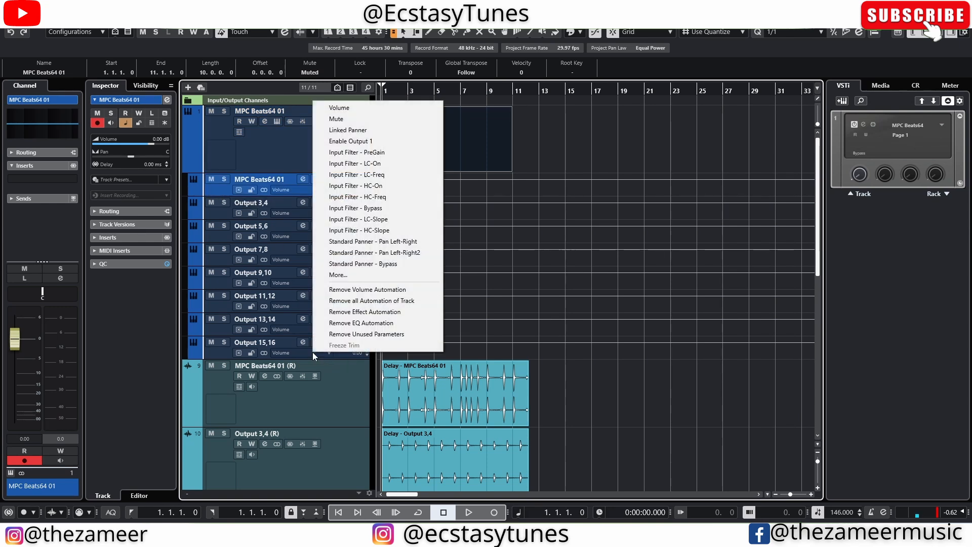
{"action": "left_click", "coordinate": [215, 351]}
{"action": "left_click", "coordinate": [214, 351], "text": "shift"}
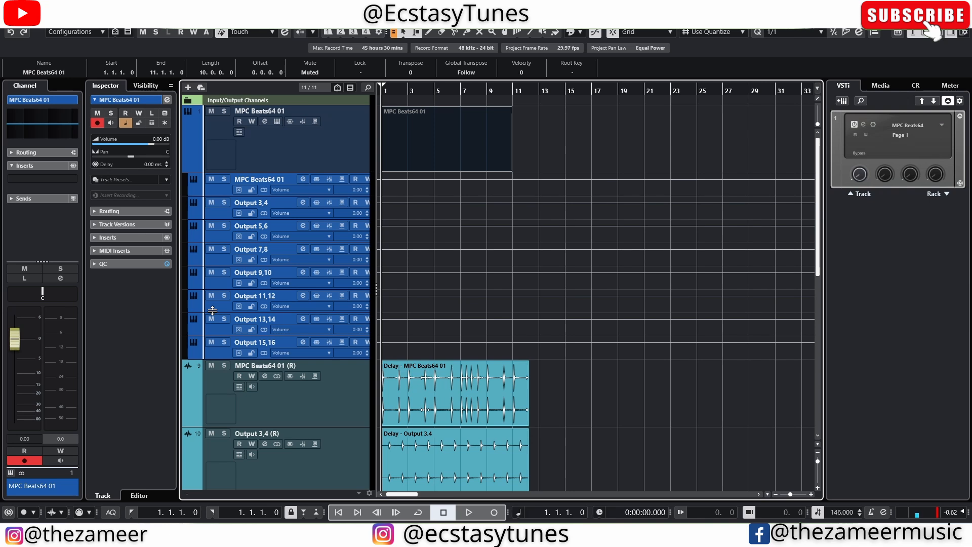
{"action": "left_click", "coordinate": [212, 343]}
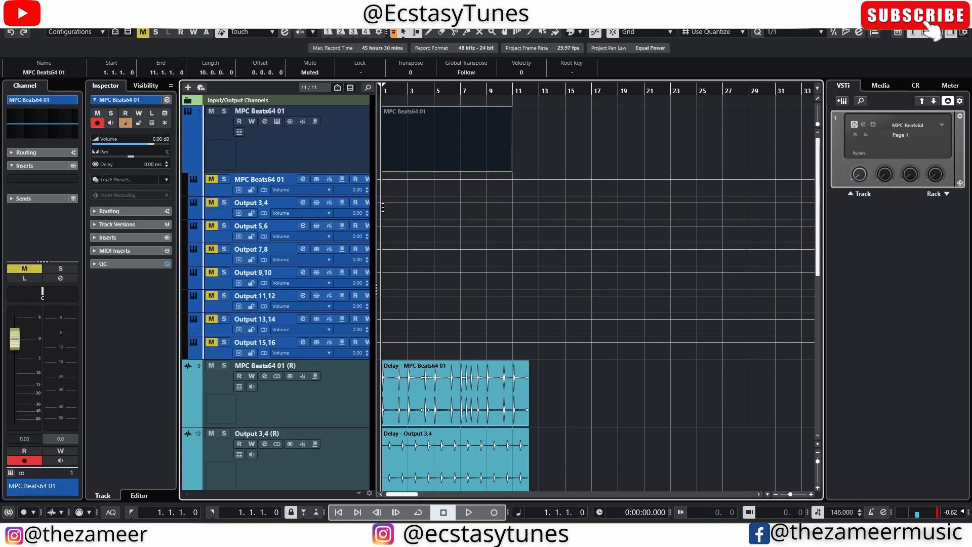
{"action": "left_click", "coordinate": [209, 111]}
{"action": "scroll", "coordinate": [332, 145], "scroll_direction": "down", "scroll_amount": 10}
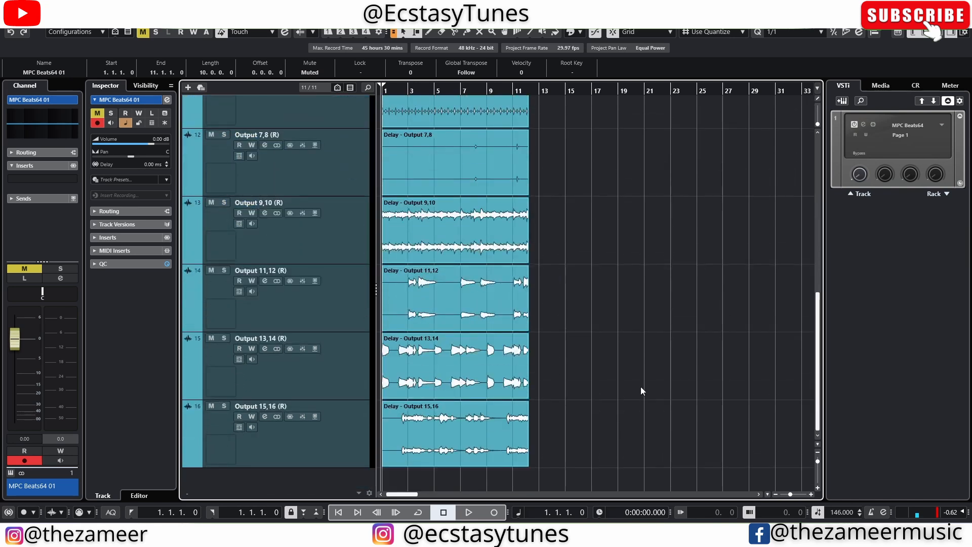
Play the project from the start to listen to the rendered audio tracks, and stop playback past the end of the events.
{"action": "key", "text": "space"}
{"action": "scroll", "coordinate": [603, 371], "scroll_direction": "up", "scroll_amount": 1}
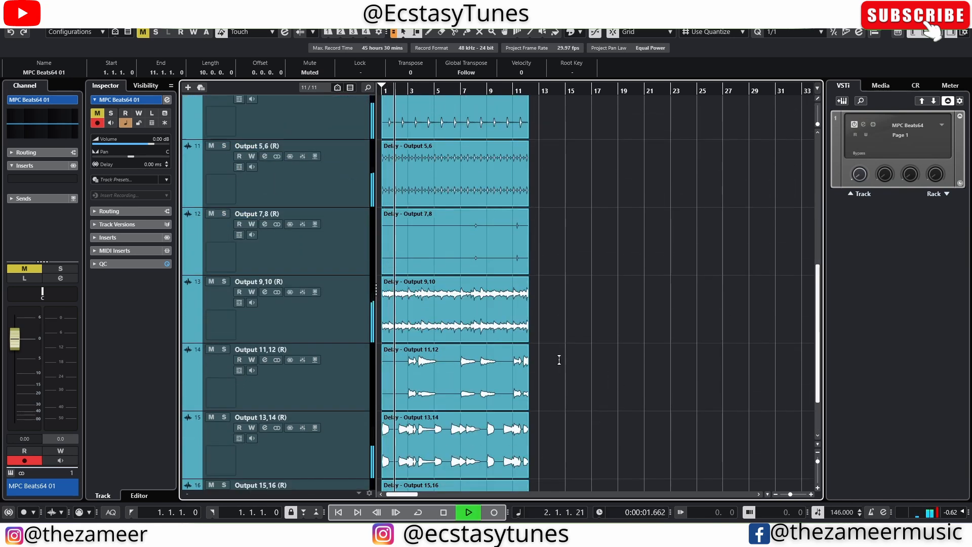
{"action": "scroll", "coordinate": [559, 359], "scroll_direction": "up", "scroll_amount": 4}
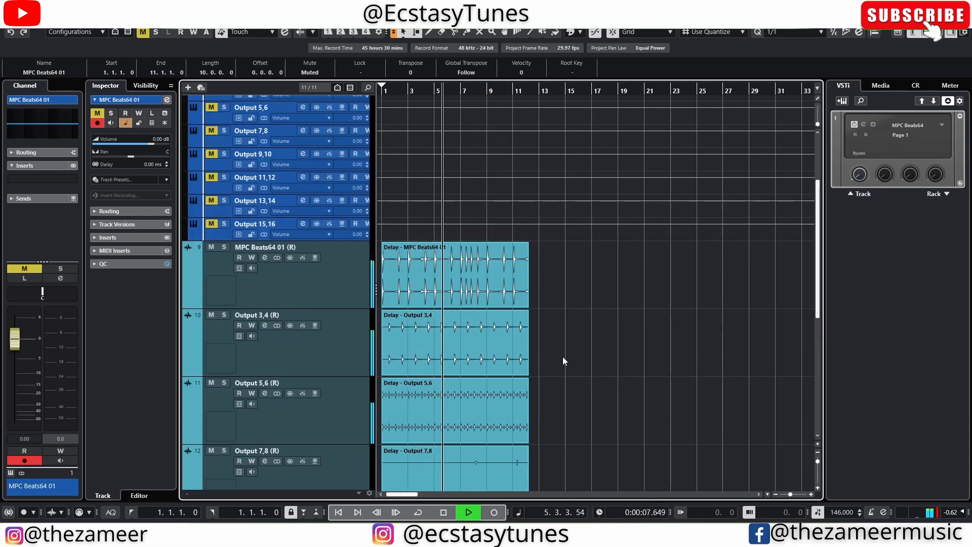
{"action": "scroll", "coordinate": [563, 356], "scroll_direction": "down", "scroll_amount": 5}
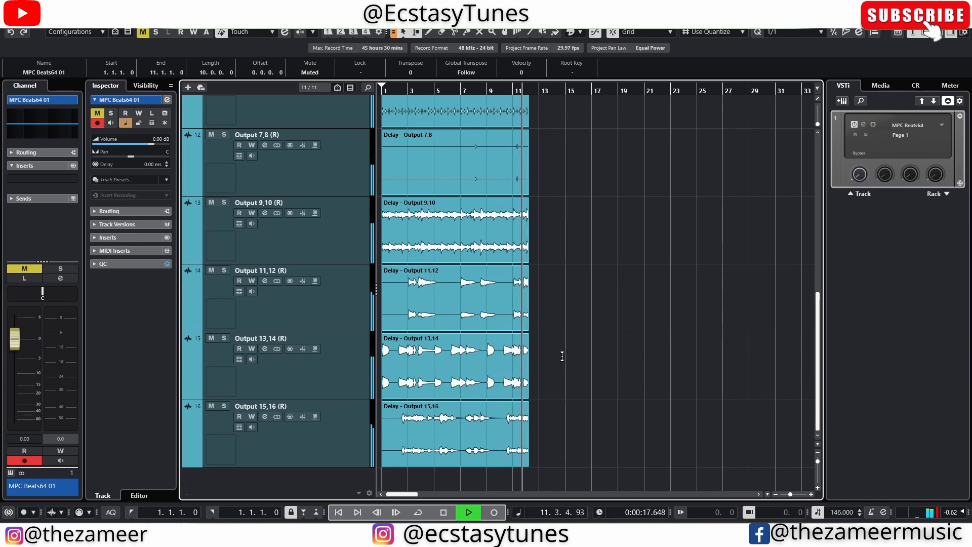
{"action": "scroll", "coordinate": [563, 354], "scroll_direction": "up", "scroll_amount": 8}
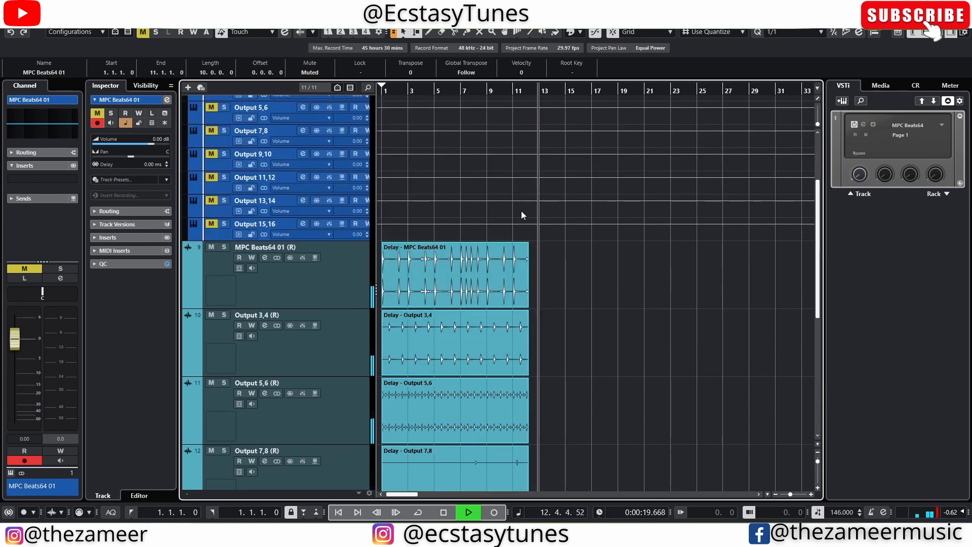
{"action": "key", "text": "space"}
Trim all the rendered audio events together so that they end at bar 9.
{"action": "left_click_drag", "start_coordinate": [435, 91], "coordinate": [440, 99]}
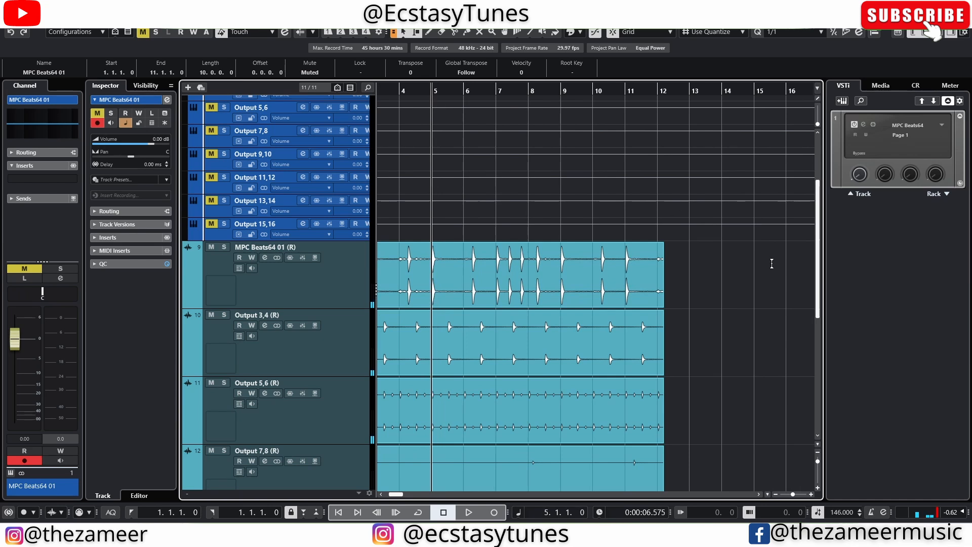
{"action": "left_click", "coordinate": [647, 269]}
{"action": "left_click_drag", "start_coordinate": [564, 246], "coordinate": [728, 521]}
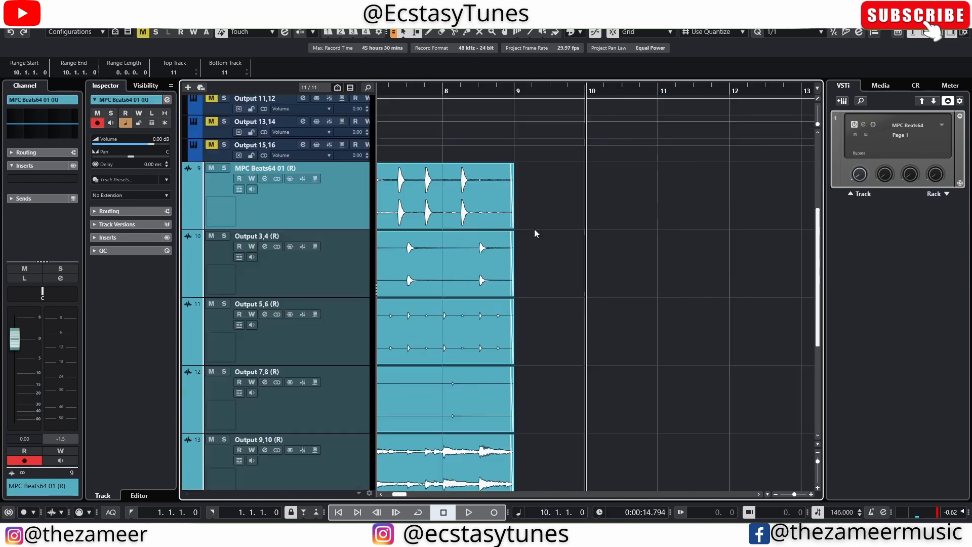
{"action": "left_click_drag", "start_coordinate": [533, 206], "coordinate": [510, 405]}
Play the trimmed audio events from the start, look through the tracks during playback, and stop after bar 9.
{"action": "key", "text": "KP_Decimal"}
{"action": "key", "text": "space"}
{"action": "scroll", "coordinate": [647, 367], "scroll_direction": "down", "scroll_amount": 2}
{"action": "scroll", "coordinate": [727, 363], "scroll_direction": "down", "scroll_amount": 3}
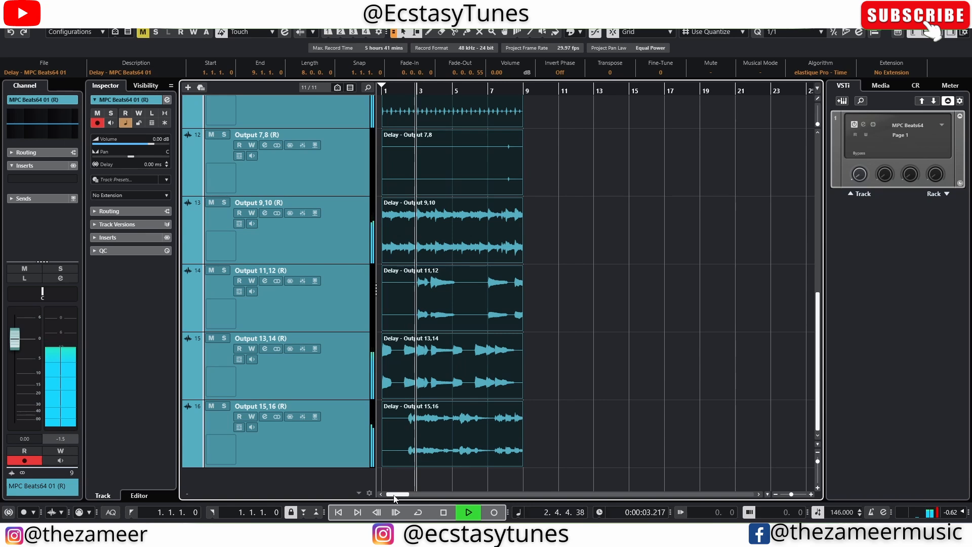
{"action": "left_click", "coordinate": [649, 395]}
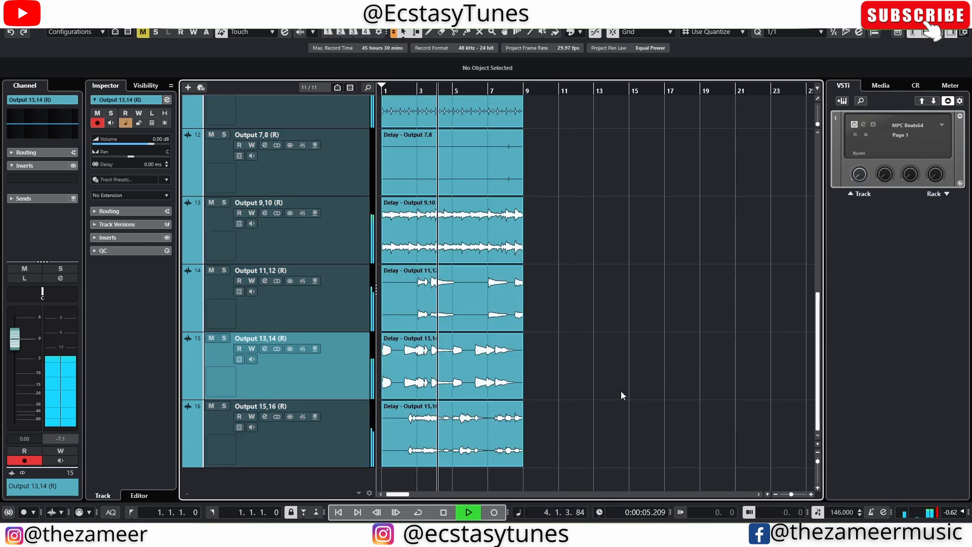
{"action": "scroll", "coordinate": [623, 391], "scroll_direction": "up", "scroll_amount": 5}
{"action": "scroll", "coordinate": [625, 390], "scroll_direction": "down", "scroll_amount": 2}
{"action": "scroll", "coordinate": [627, 393], "scroll_direction": "down", "scroll_amount": 2}
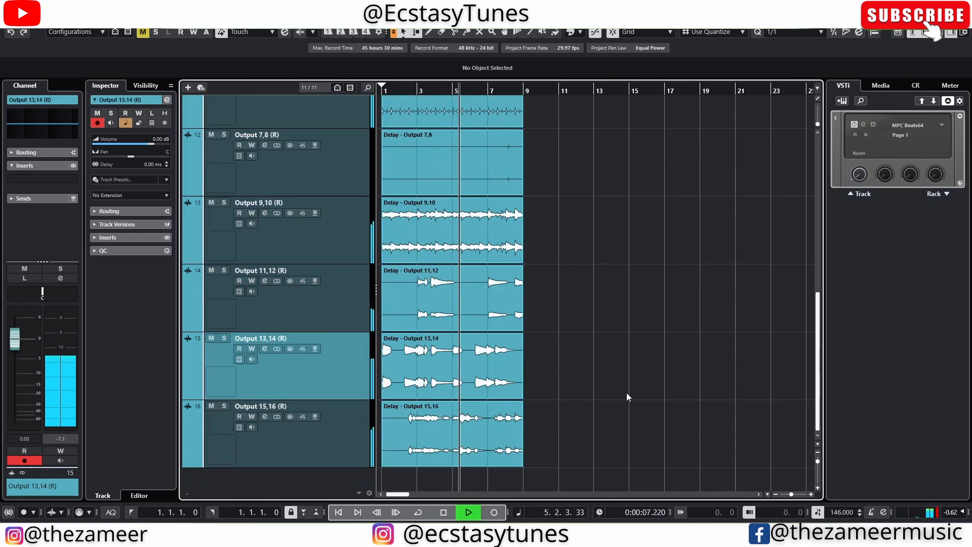
{"action": "scroll", "coordinate": [621, 394], "scroll_direction": "up", "scroll_amount": 2}
{"action": "scroll", "coordinate": [548, 370], "scroll_direction": "down", "scroll_amount": 2}
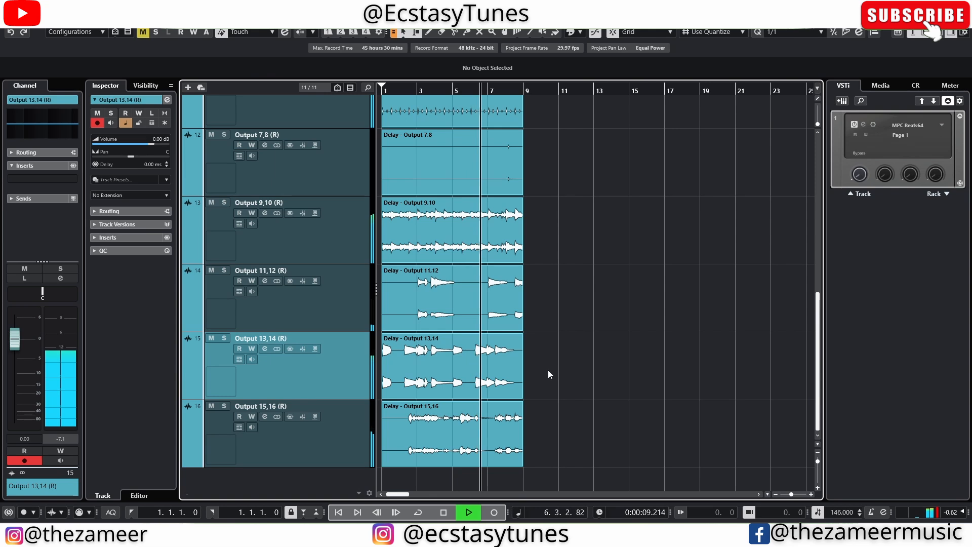
{"action": "scroll", "coordinate": [548, 369], "scroll_direction": "up", "scroll_amount": 1}
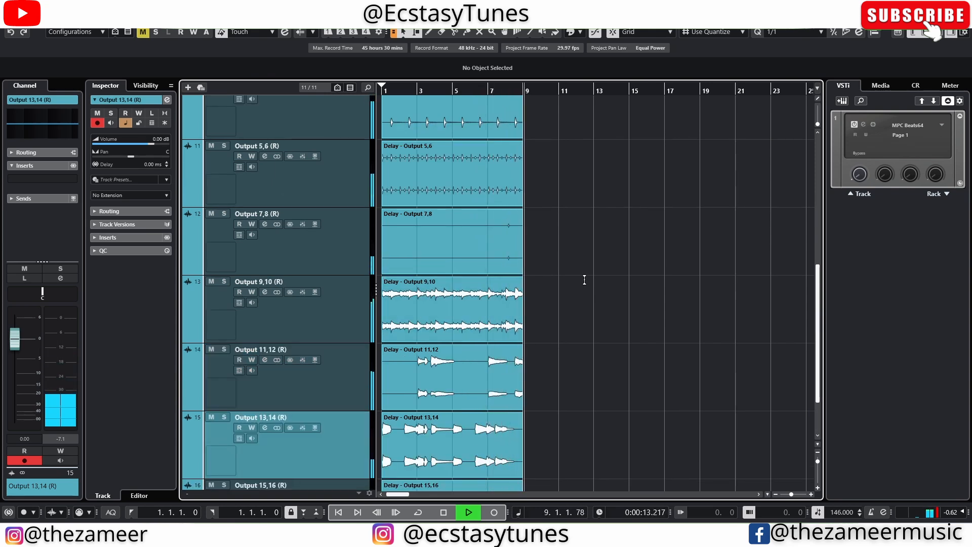
{"action": "key", "text": "space"}
{"action": "scroll", "coordinate": [585, 281], "scroll_direction": "up", "scroll_amount": 2}
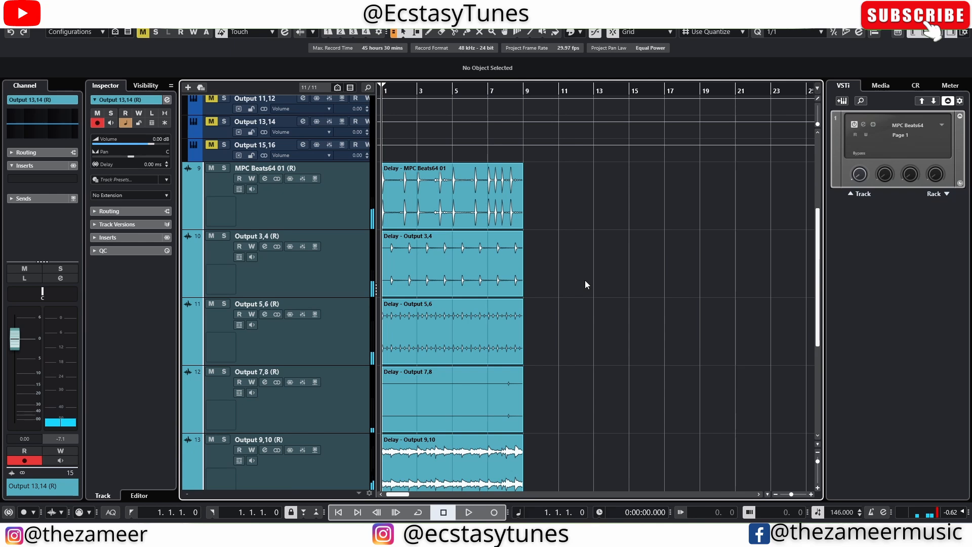
Select all the rendered audio events, look them over from MPC Beats64 01 (R) to Output 15,16 (R), and clear the selection.
{"action": "left_click_drag", "start_coordinate": [540, 227], "coordinate": [412, 491]}
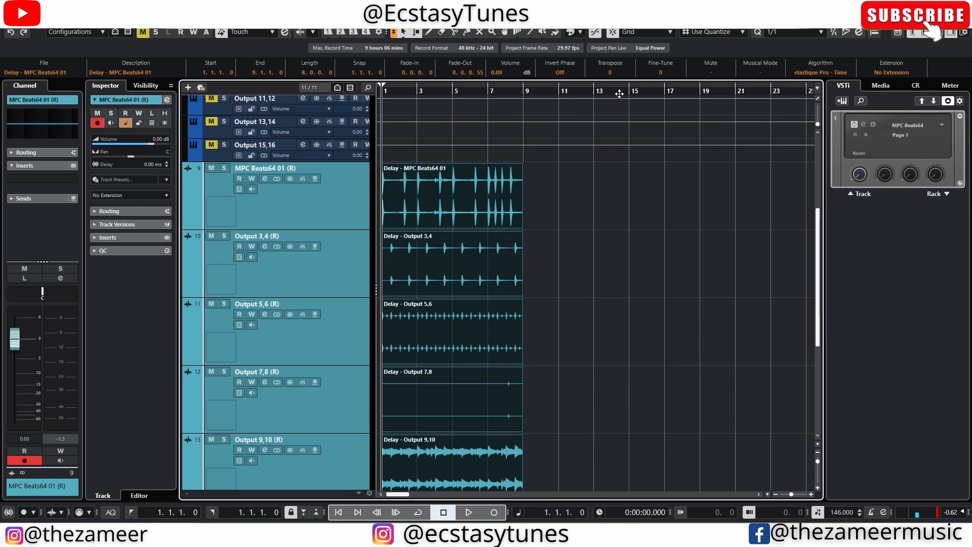
{"action": "left_click", "coordinate": [525, 248]}
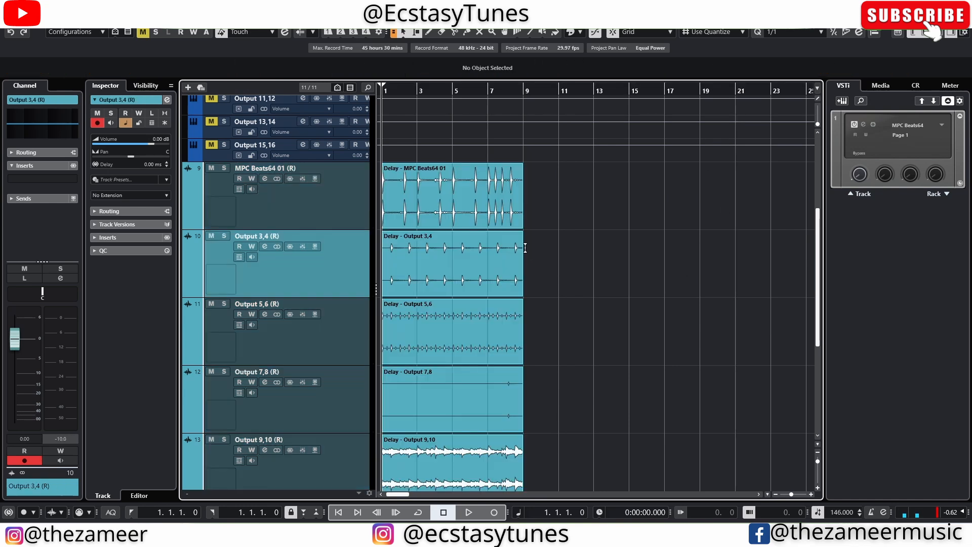
{"action": "left_click_drag", "start_coordinate": [545, 223], "coordinate": [546, 323]}
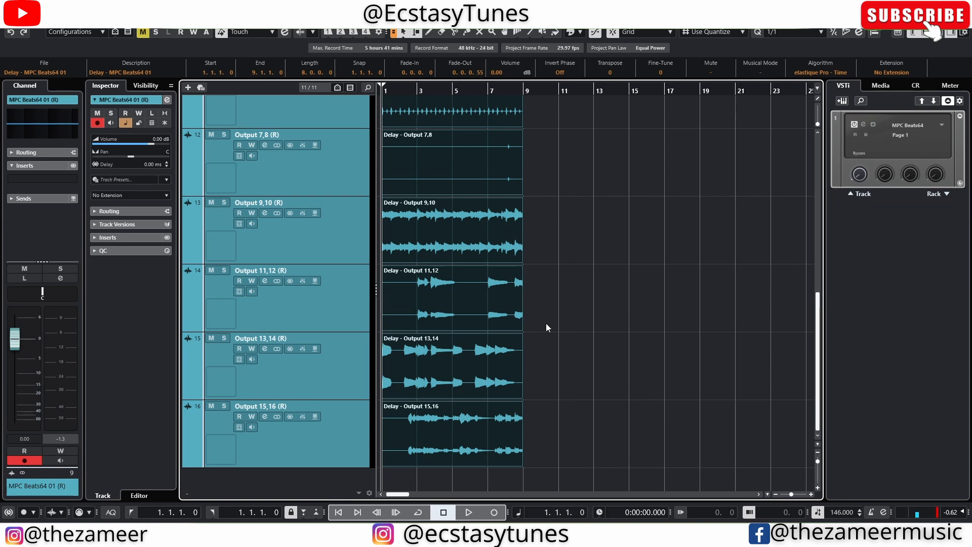
{"action": "scroll", "coordinate": [546, 323], "scroll_direction": "up", "scroll_amount": 5}
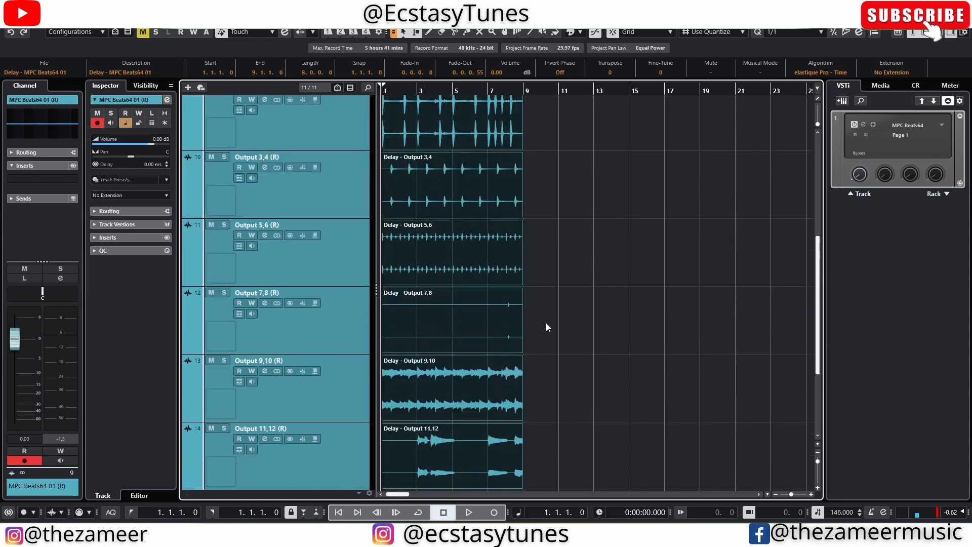
{"action": "scroll", "coordinate": [546, 323], "scroll_direction": "up", "scroll_amount": 4}
{"action": "scroll", "coordinate": [549, 302], "scroll_direction": "down", "scroll_amount": 6}
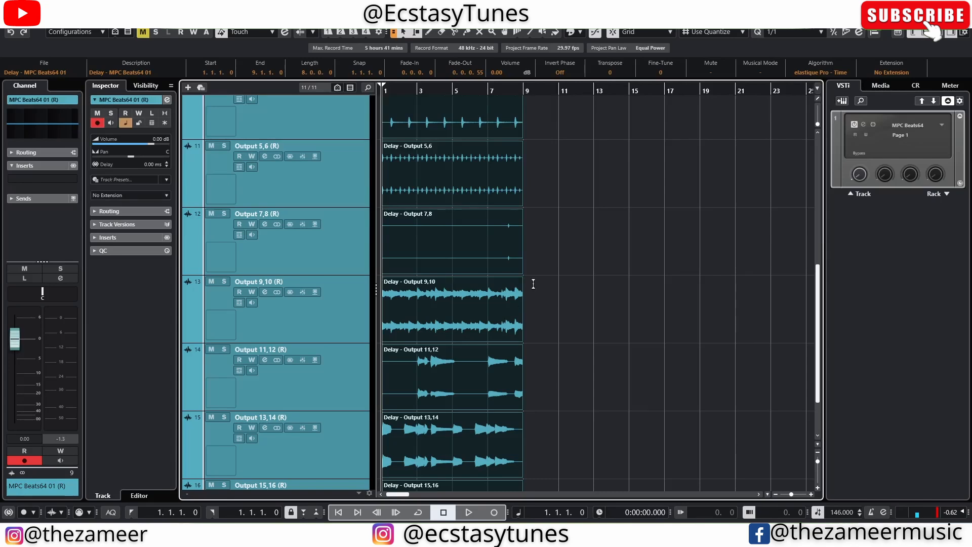
{"action": "left_click", "coordinate": [561, 274]}
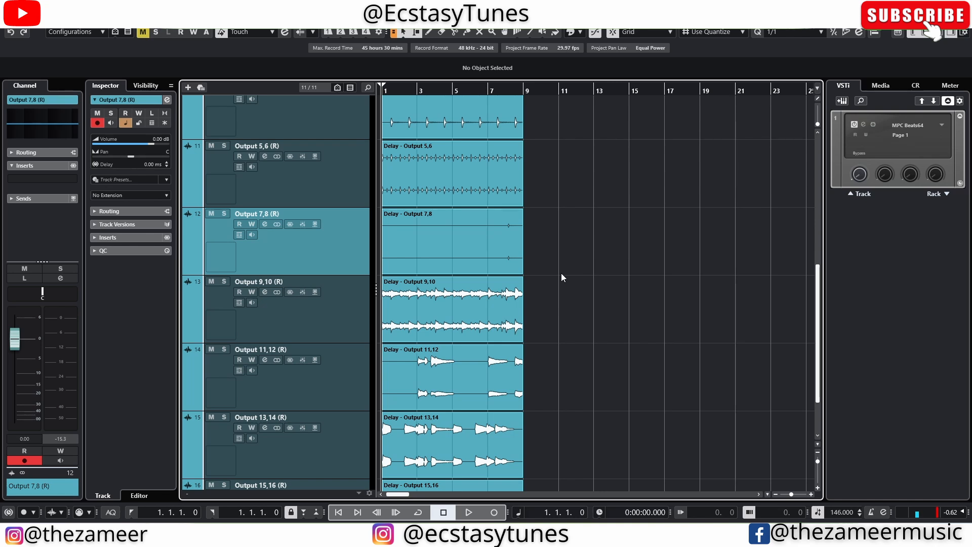
Remove the original MPC Beats64 01 instrument track together with its output lanes.
{"action": "scroll", "coordinate": [557, 327], "scroll_direction": "up", "scroll_amount": 8}
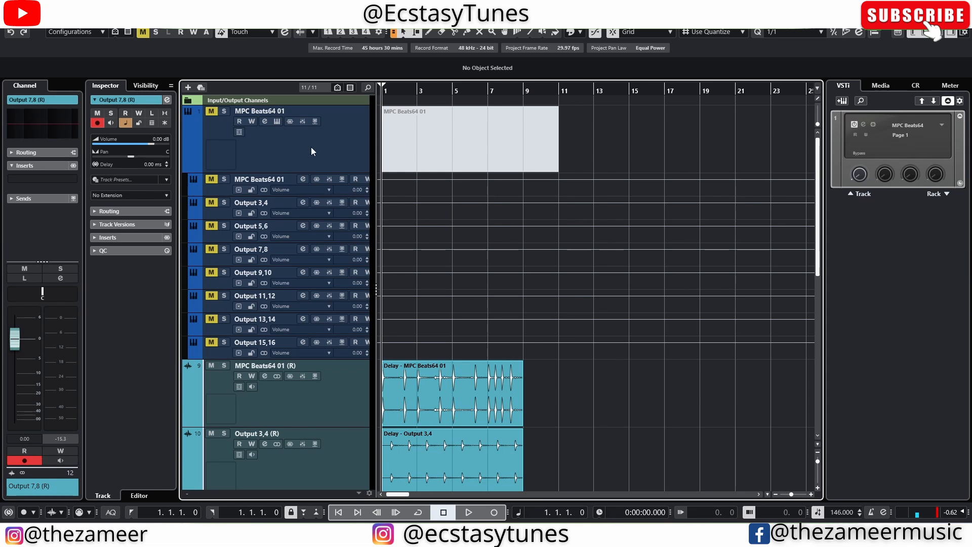
{"action": "right_click", "coordinate": [311, 147]}
{"action": "left_click", "coordinate": [380, 195]}
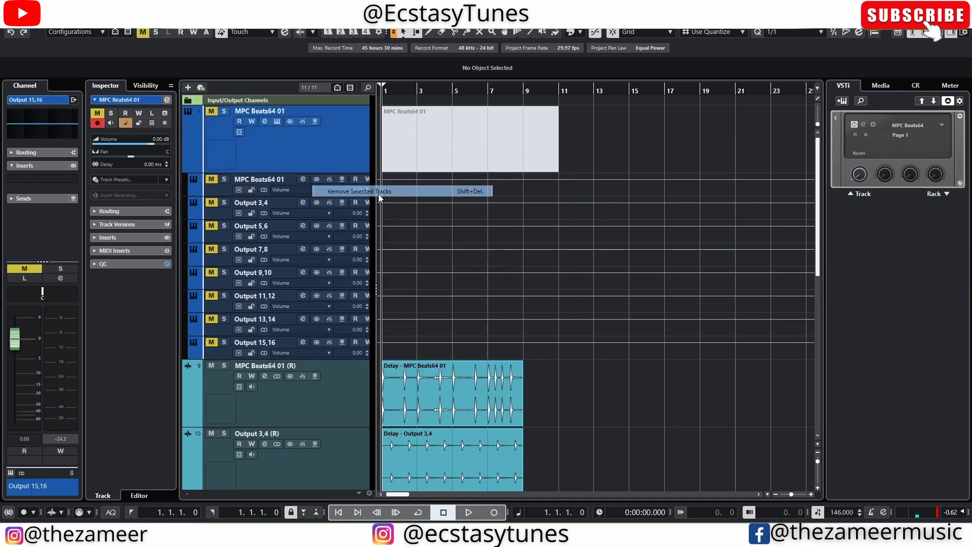
{"action": "key", "text": "Escape"}
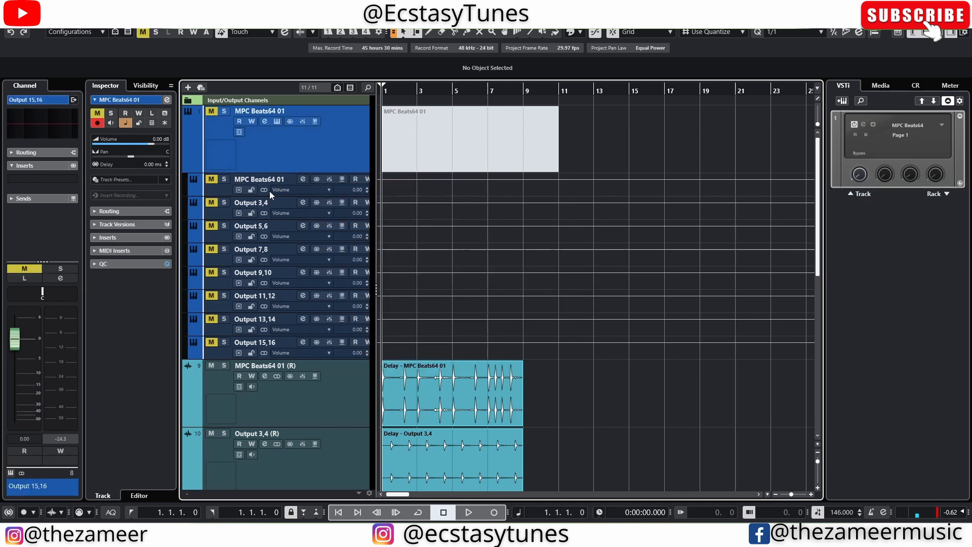
{"action": "left_click", "coordinate": [275, 143]}
{"action": "left_click_drag", "start_coordinate": [586, 164], "coordinate": [603, 390]}
{"action": "left_click", "coordinate": [584, 384]}
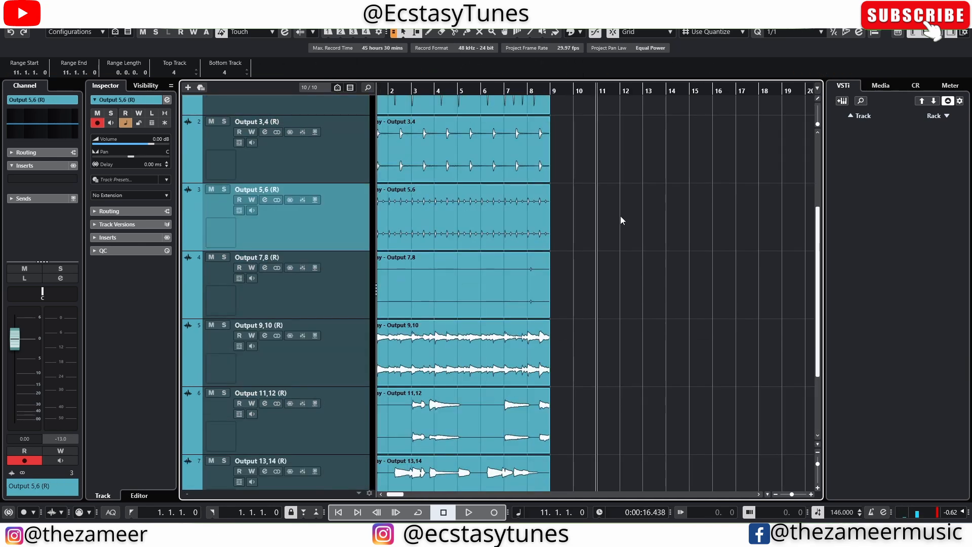
{"action": "scroll", "coordinate": [614, 304], "scroll_direction": "down", "scroll_amount": 4}
{"action": "scroll", "coordinate": [599, 411], "scroll_direction": "up", "scroll_amount": 9}
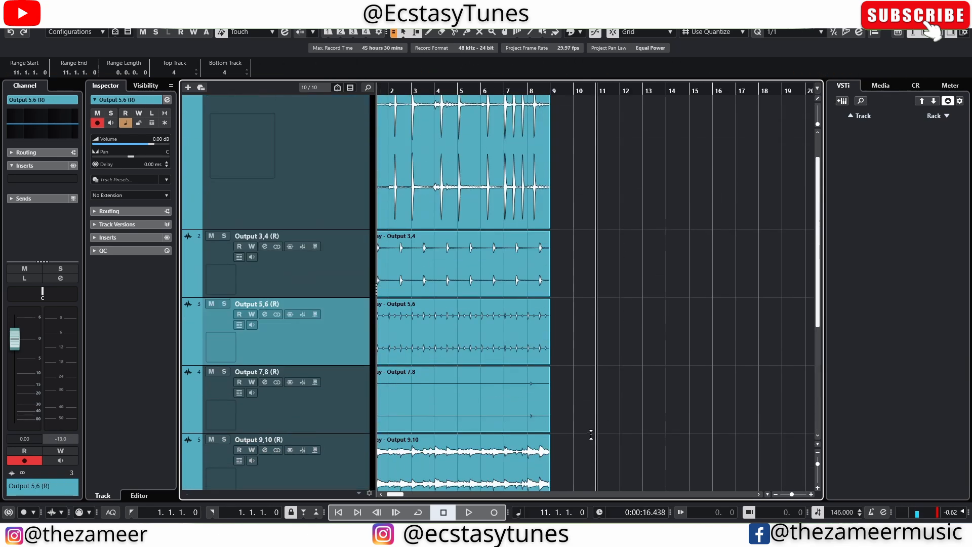